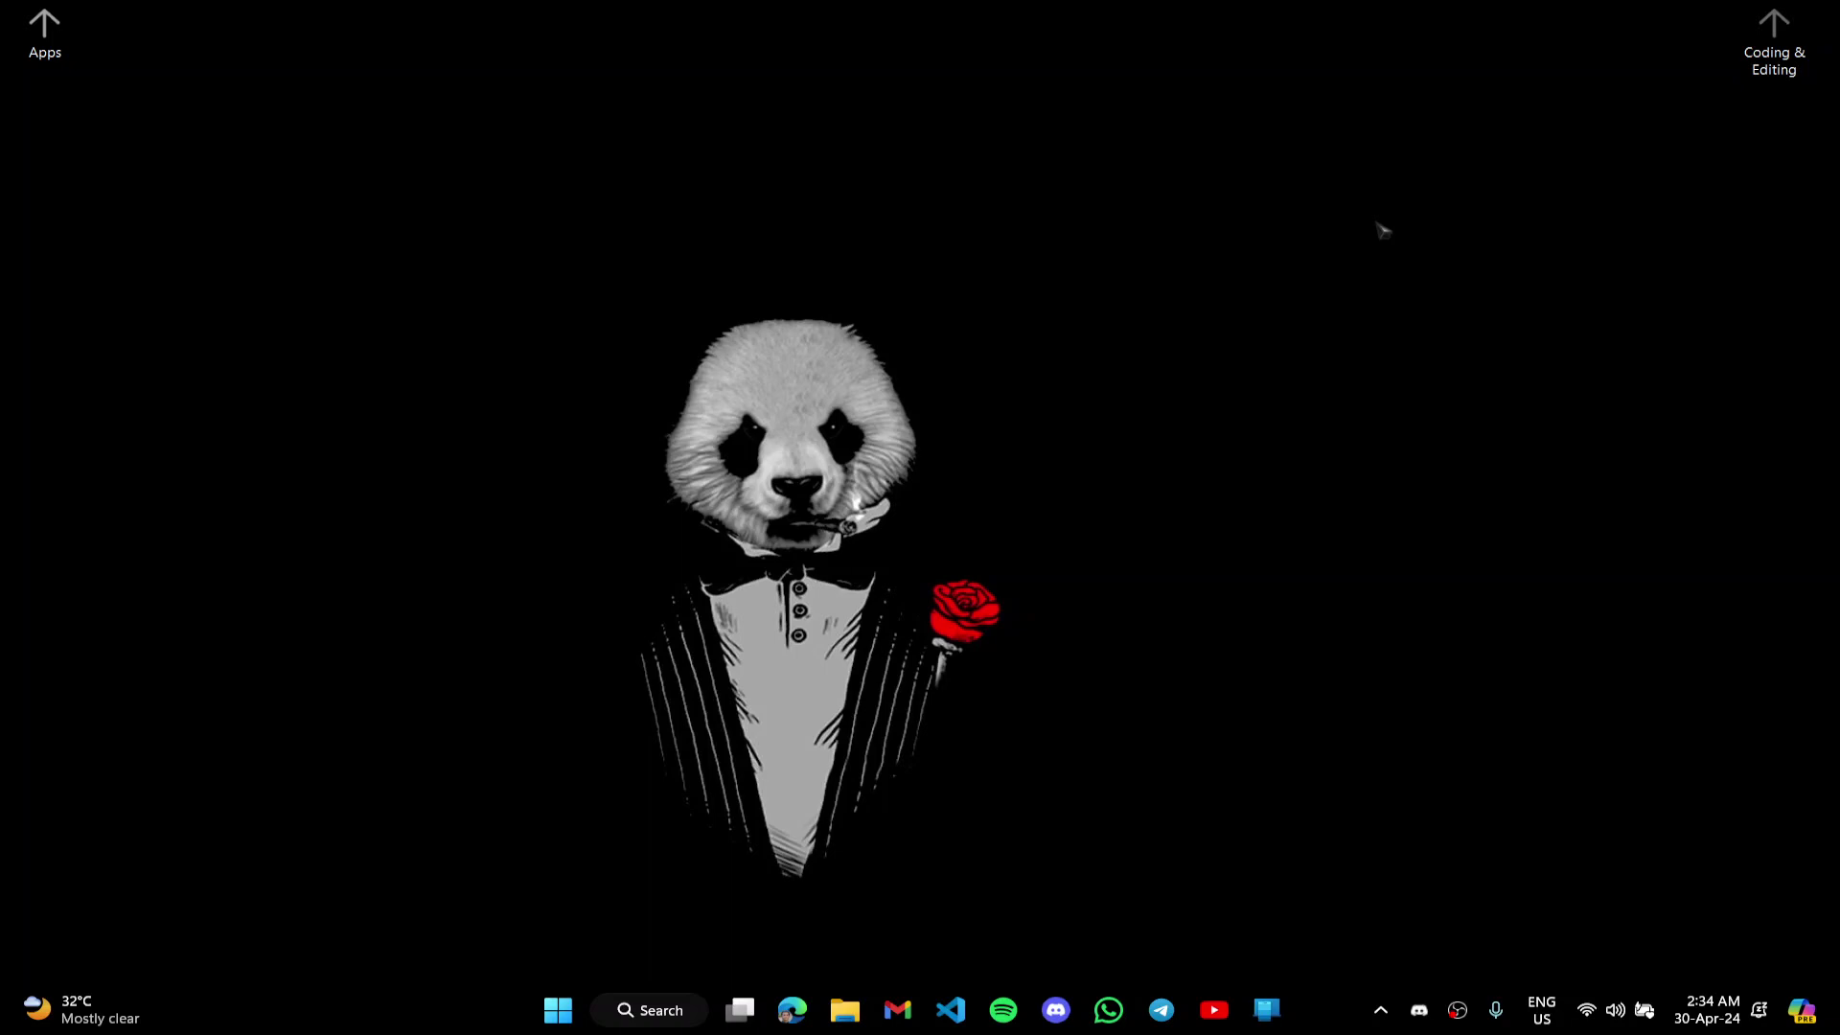
- Launch NetBeans IDE 8.0.2, agree to try the default Java version, and dismiss the error
key(super)
text(net)
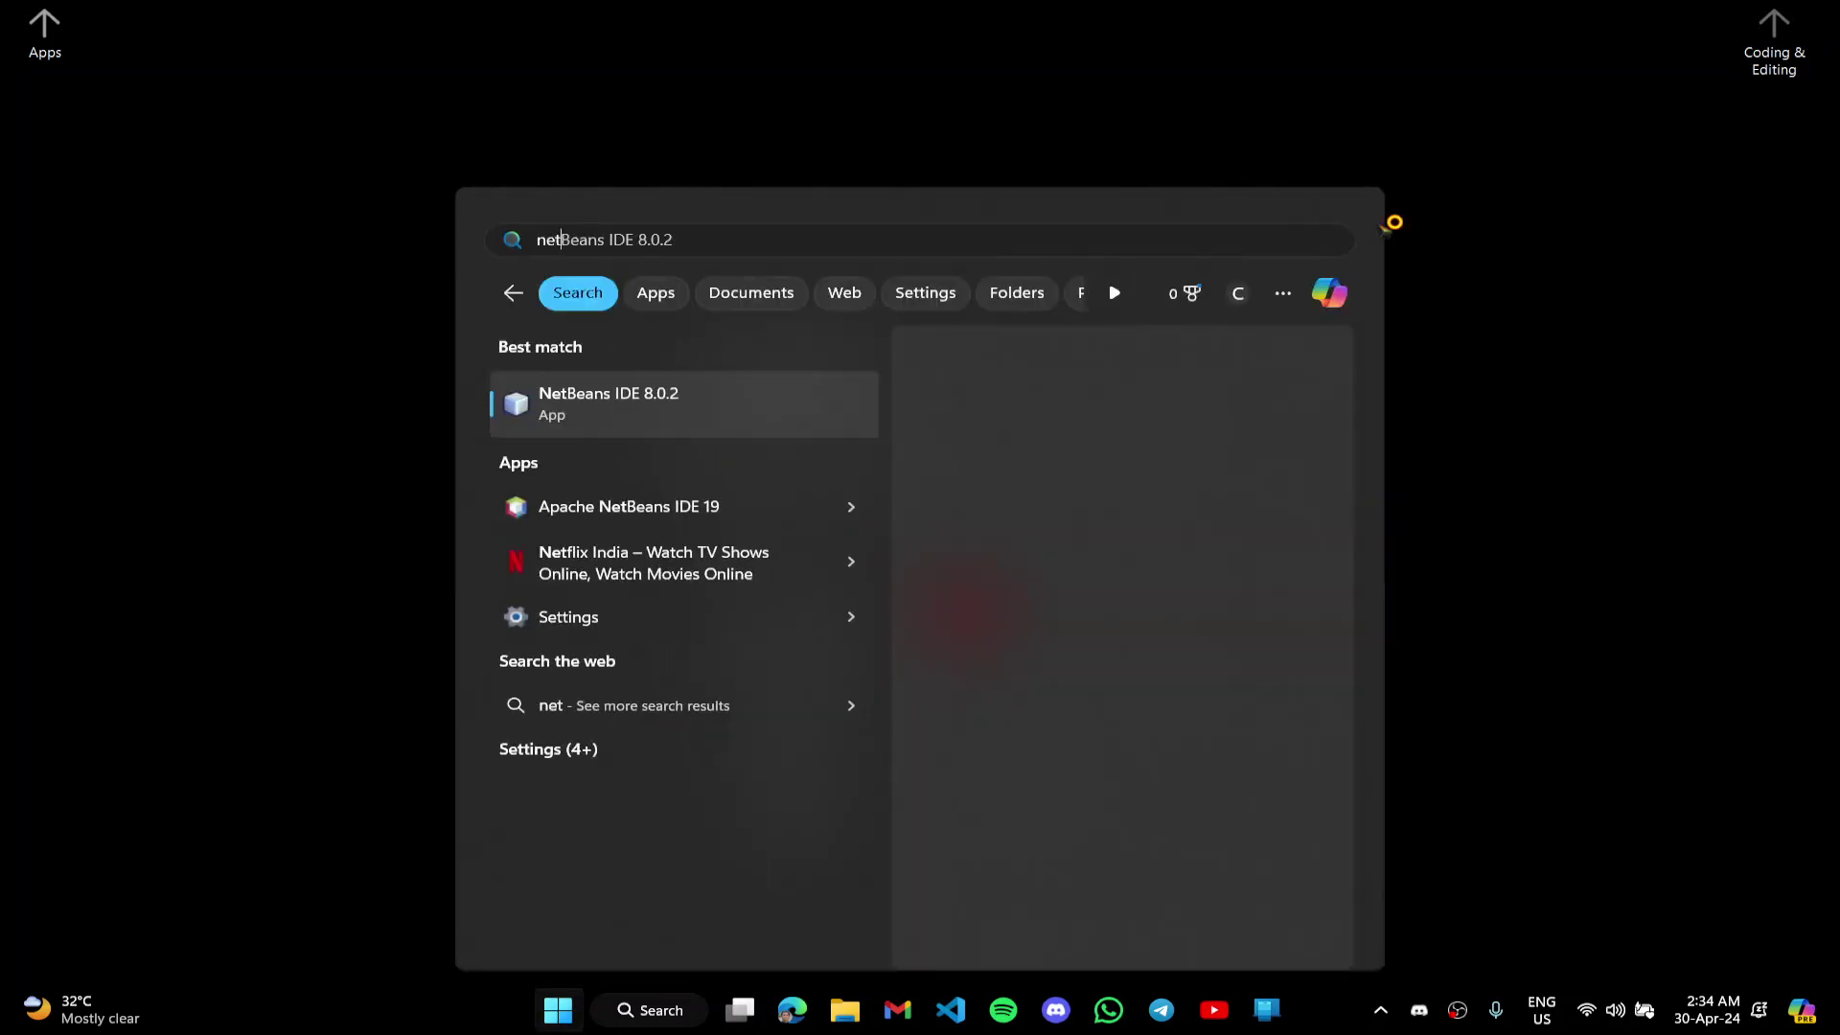
key(Return)
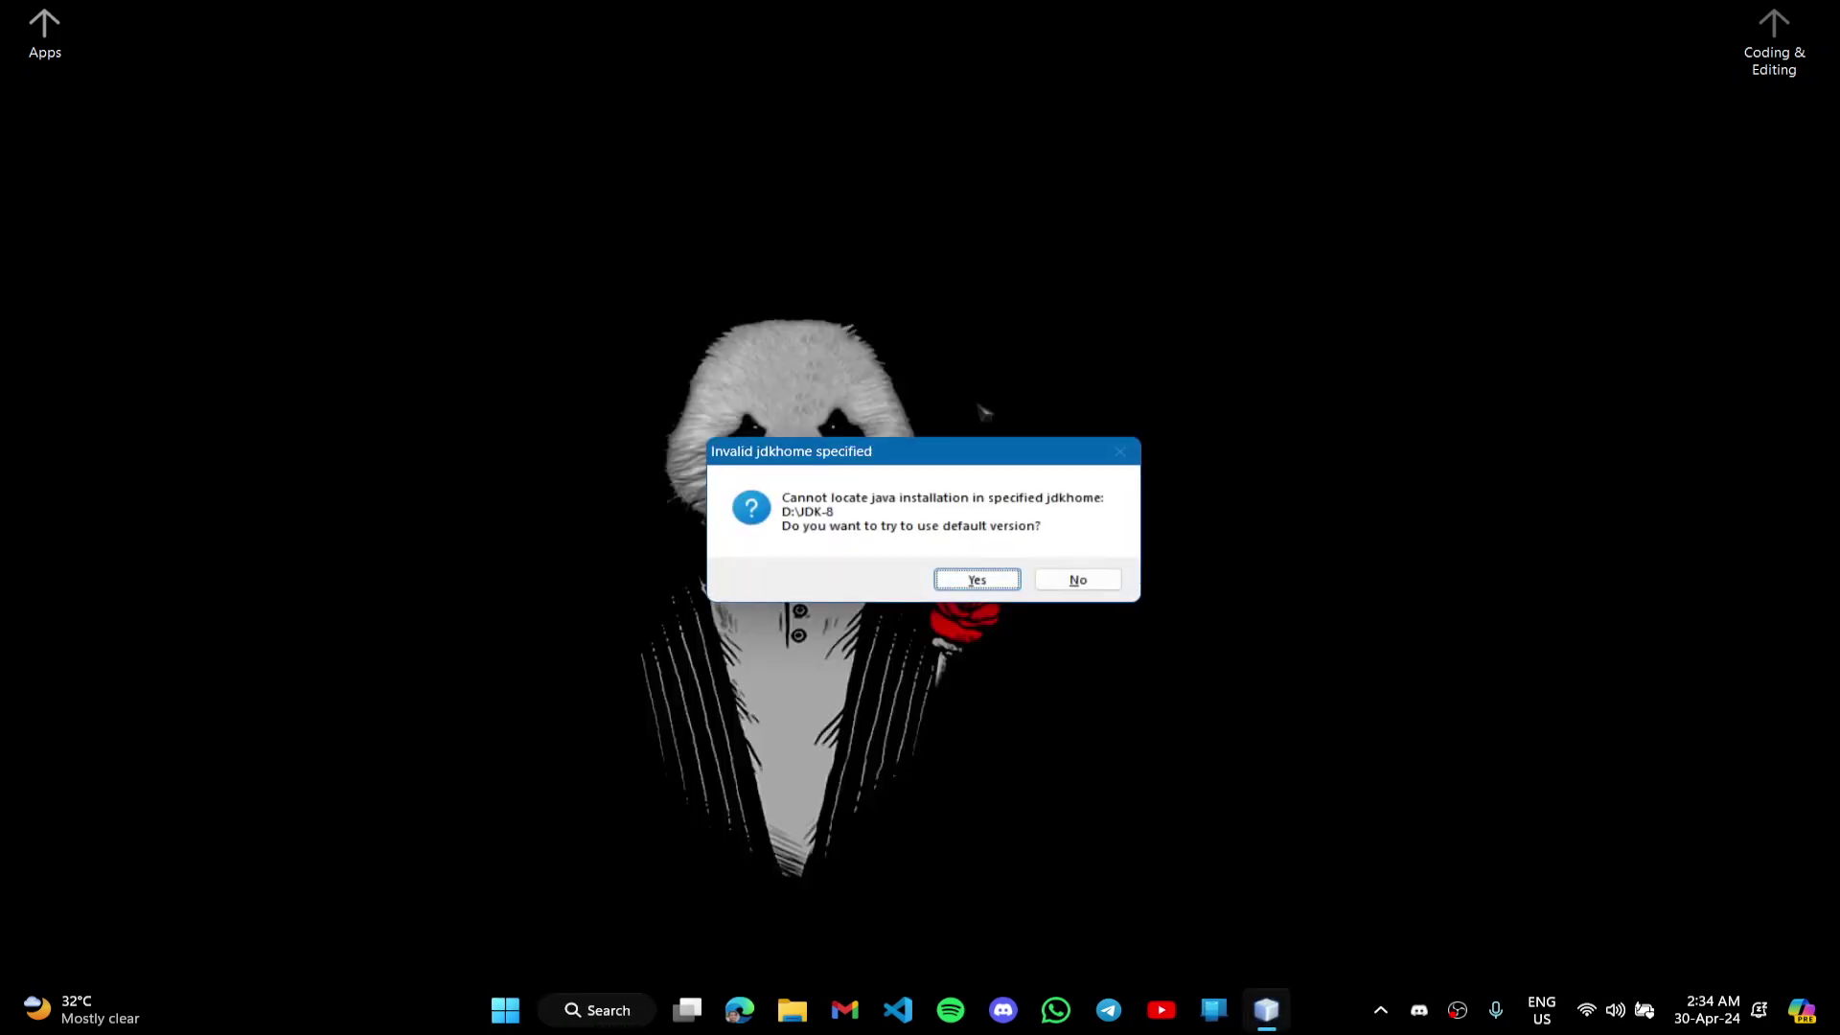
drag(936, 447, 878, 268)
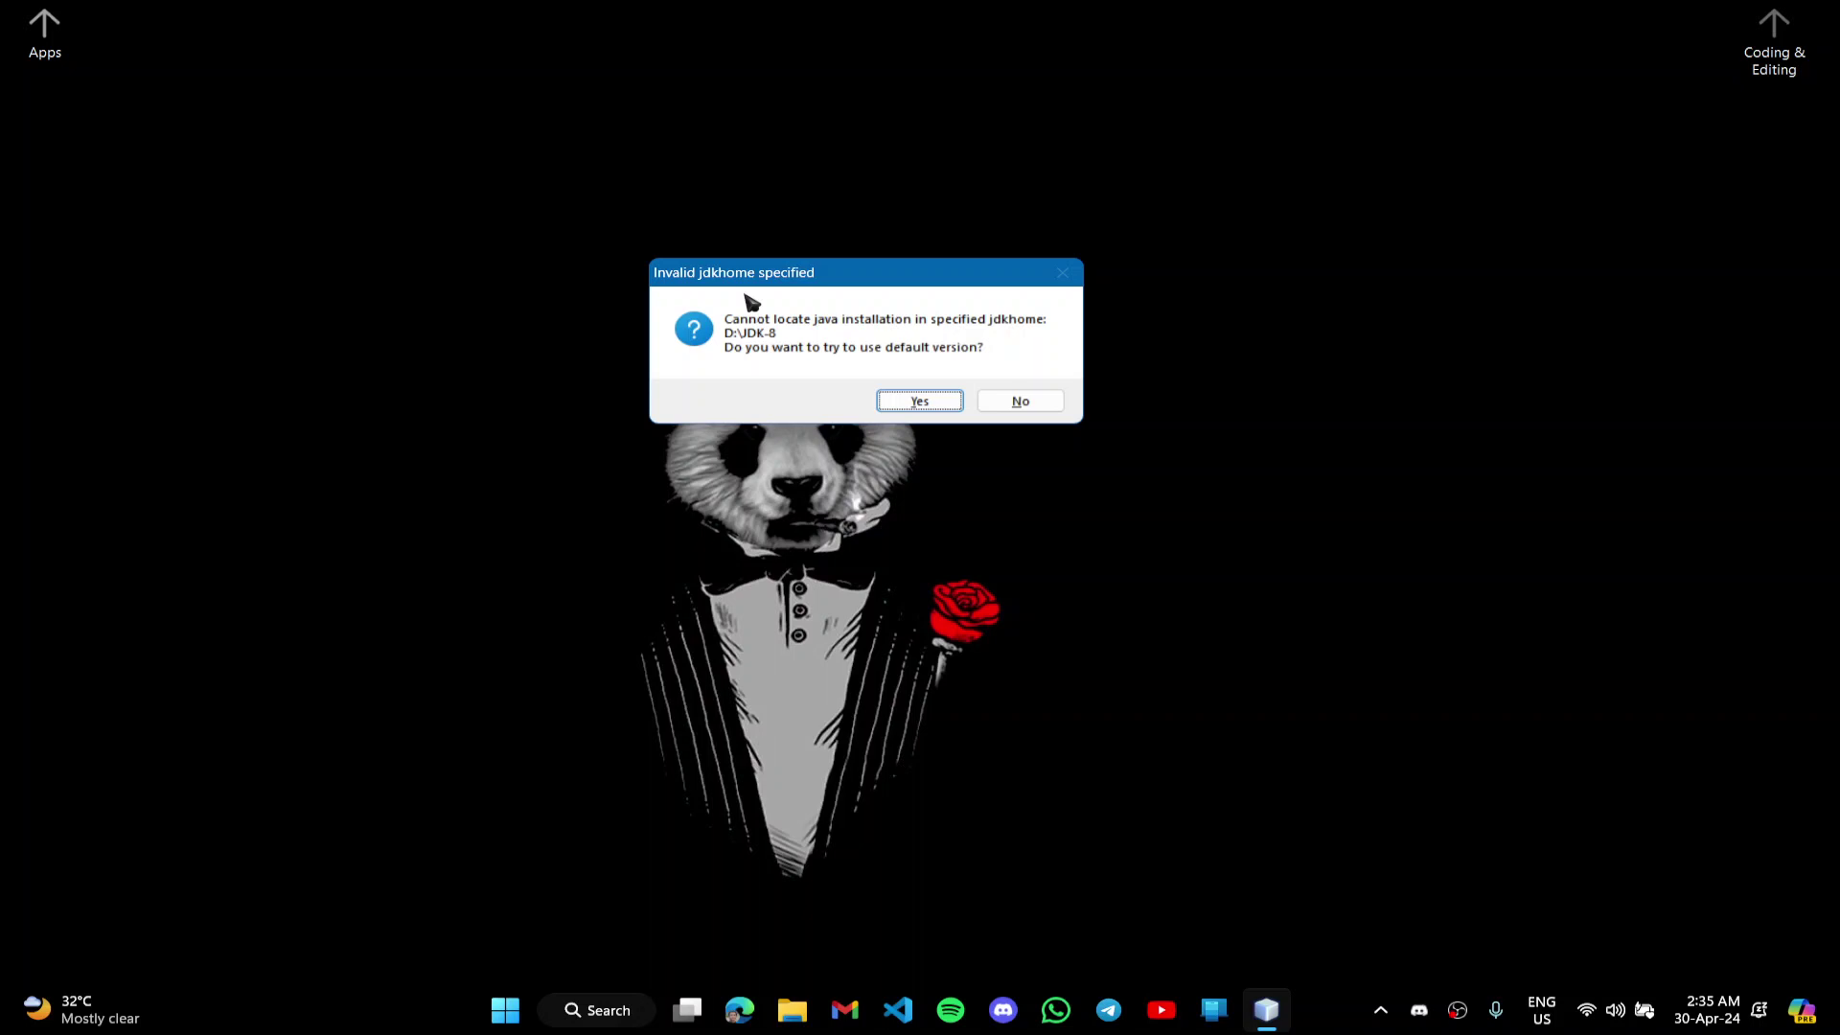
drag(770, 276, 709, 300)
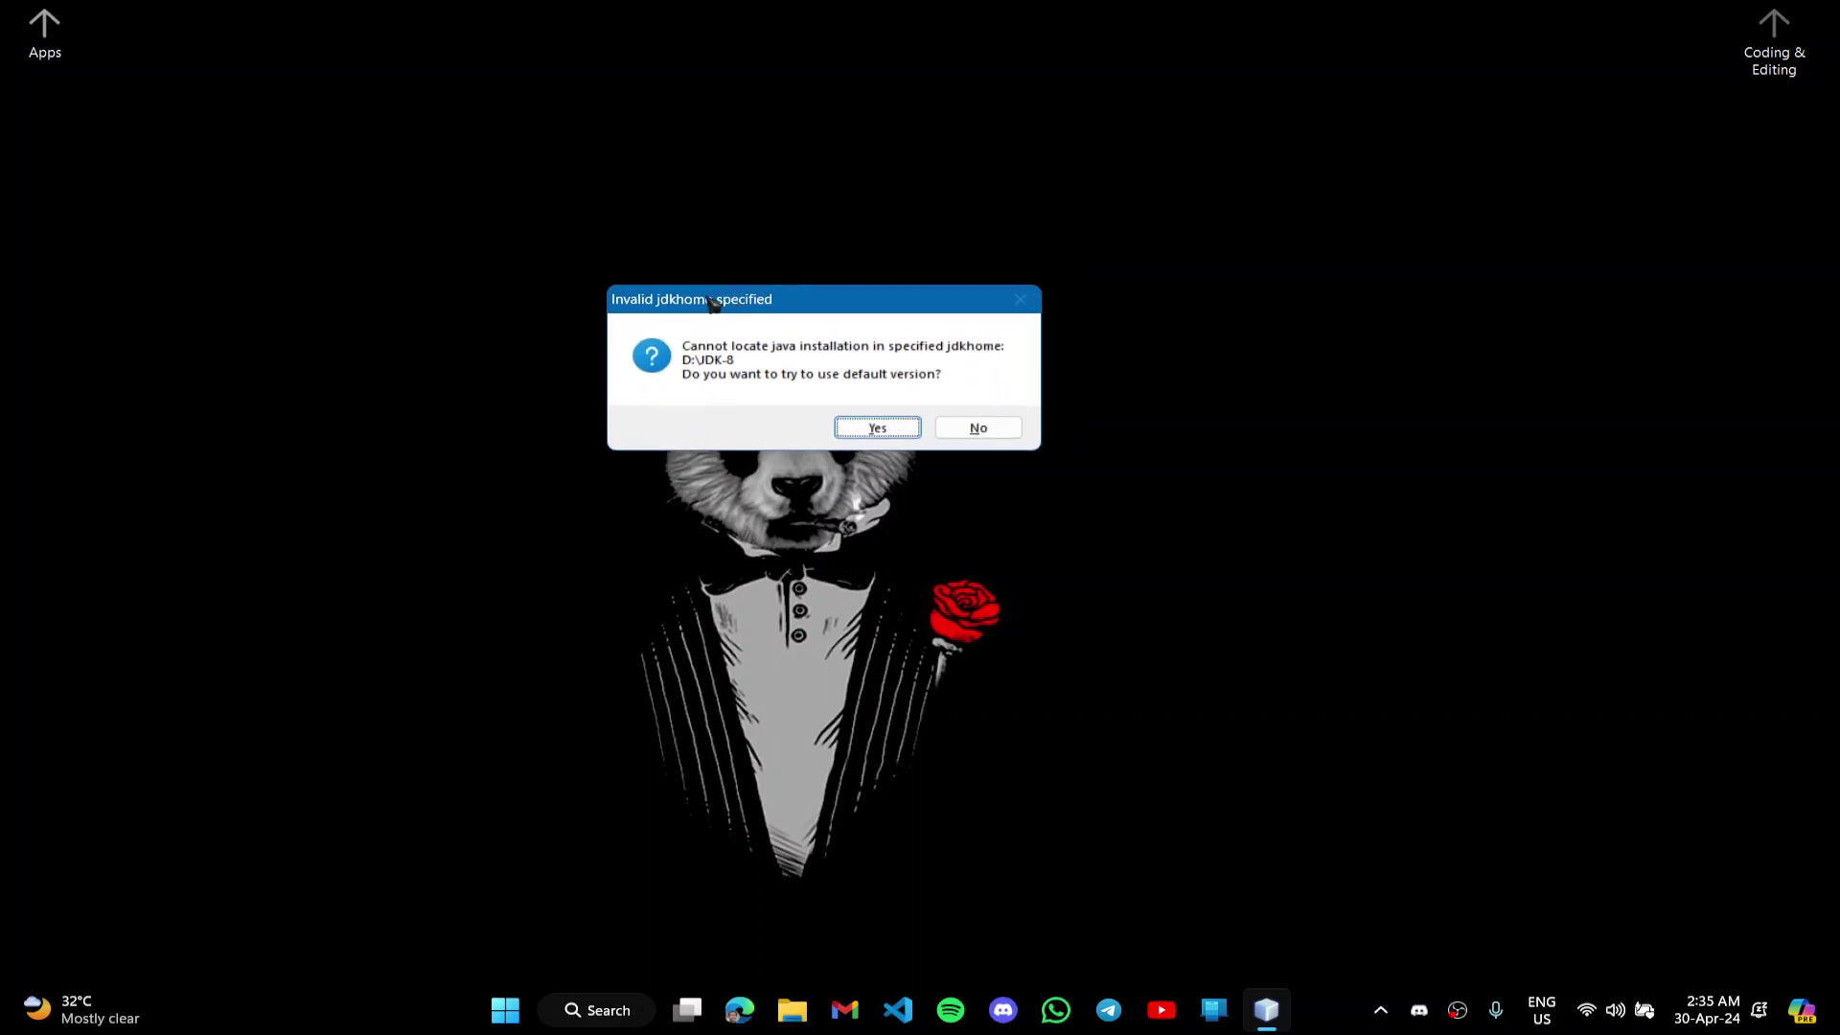
click(904, 431)
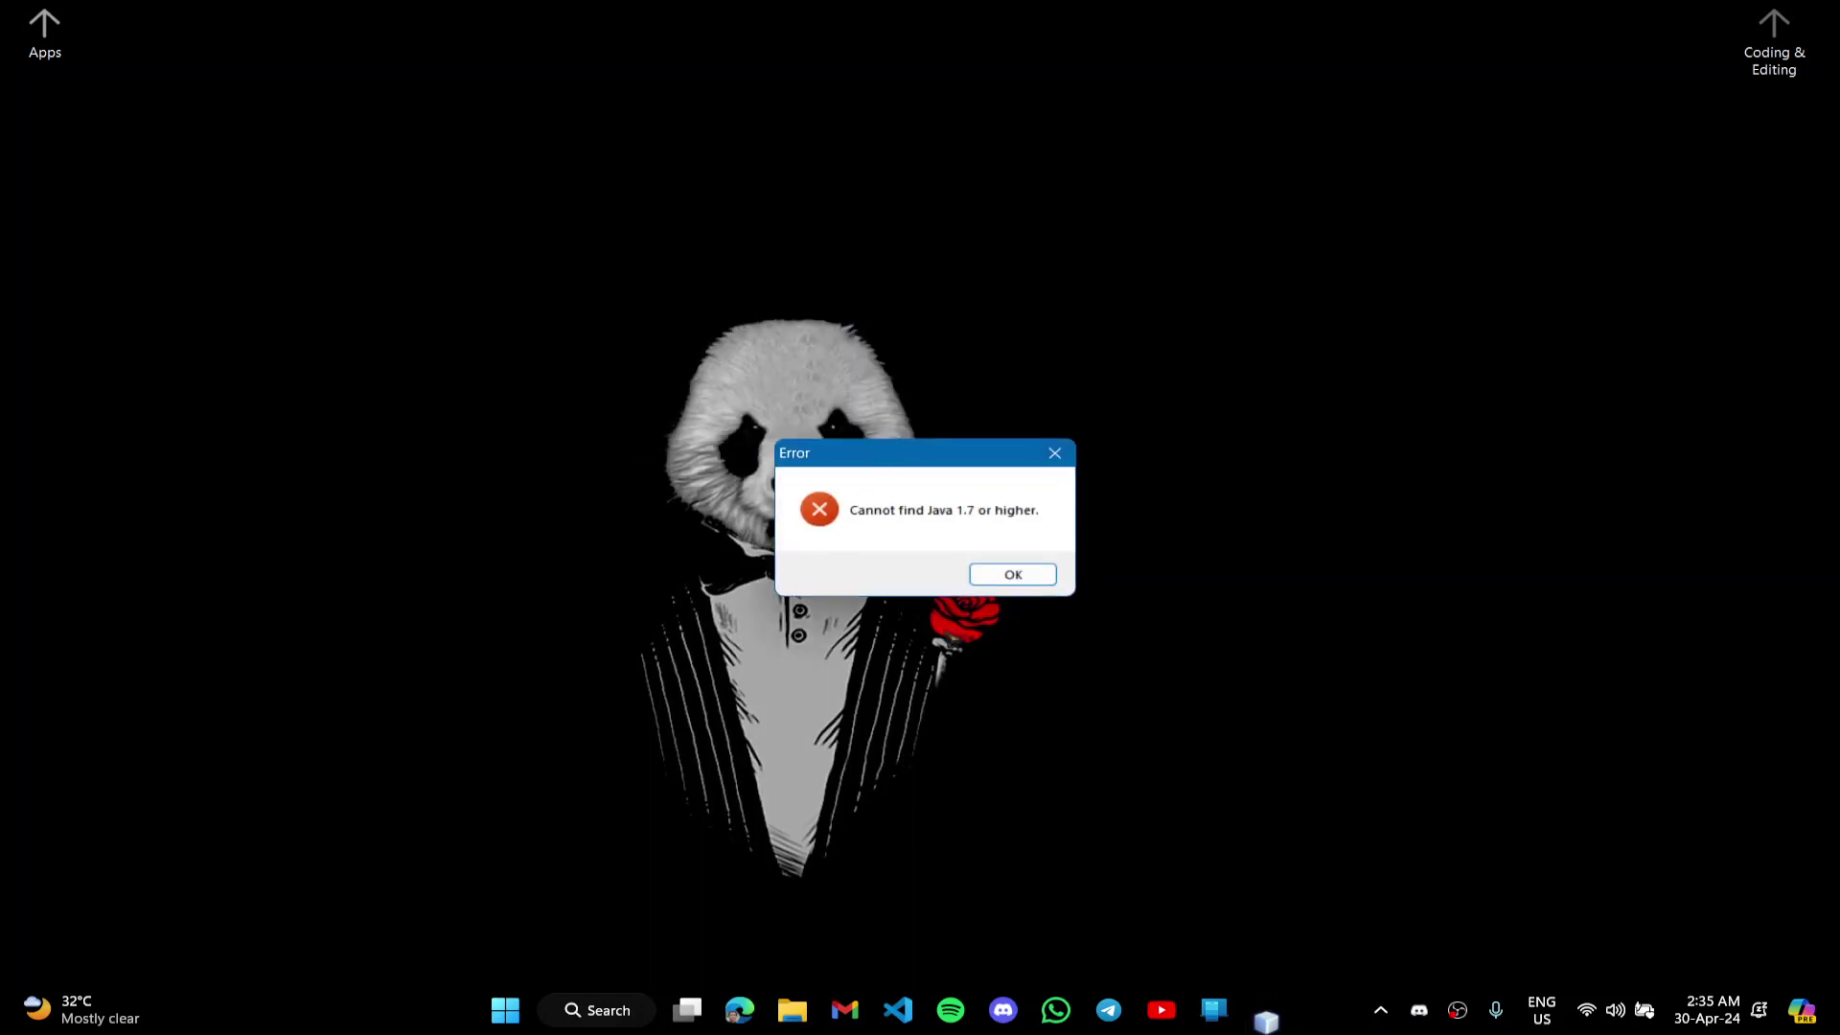
click(1021, 579)
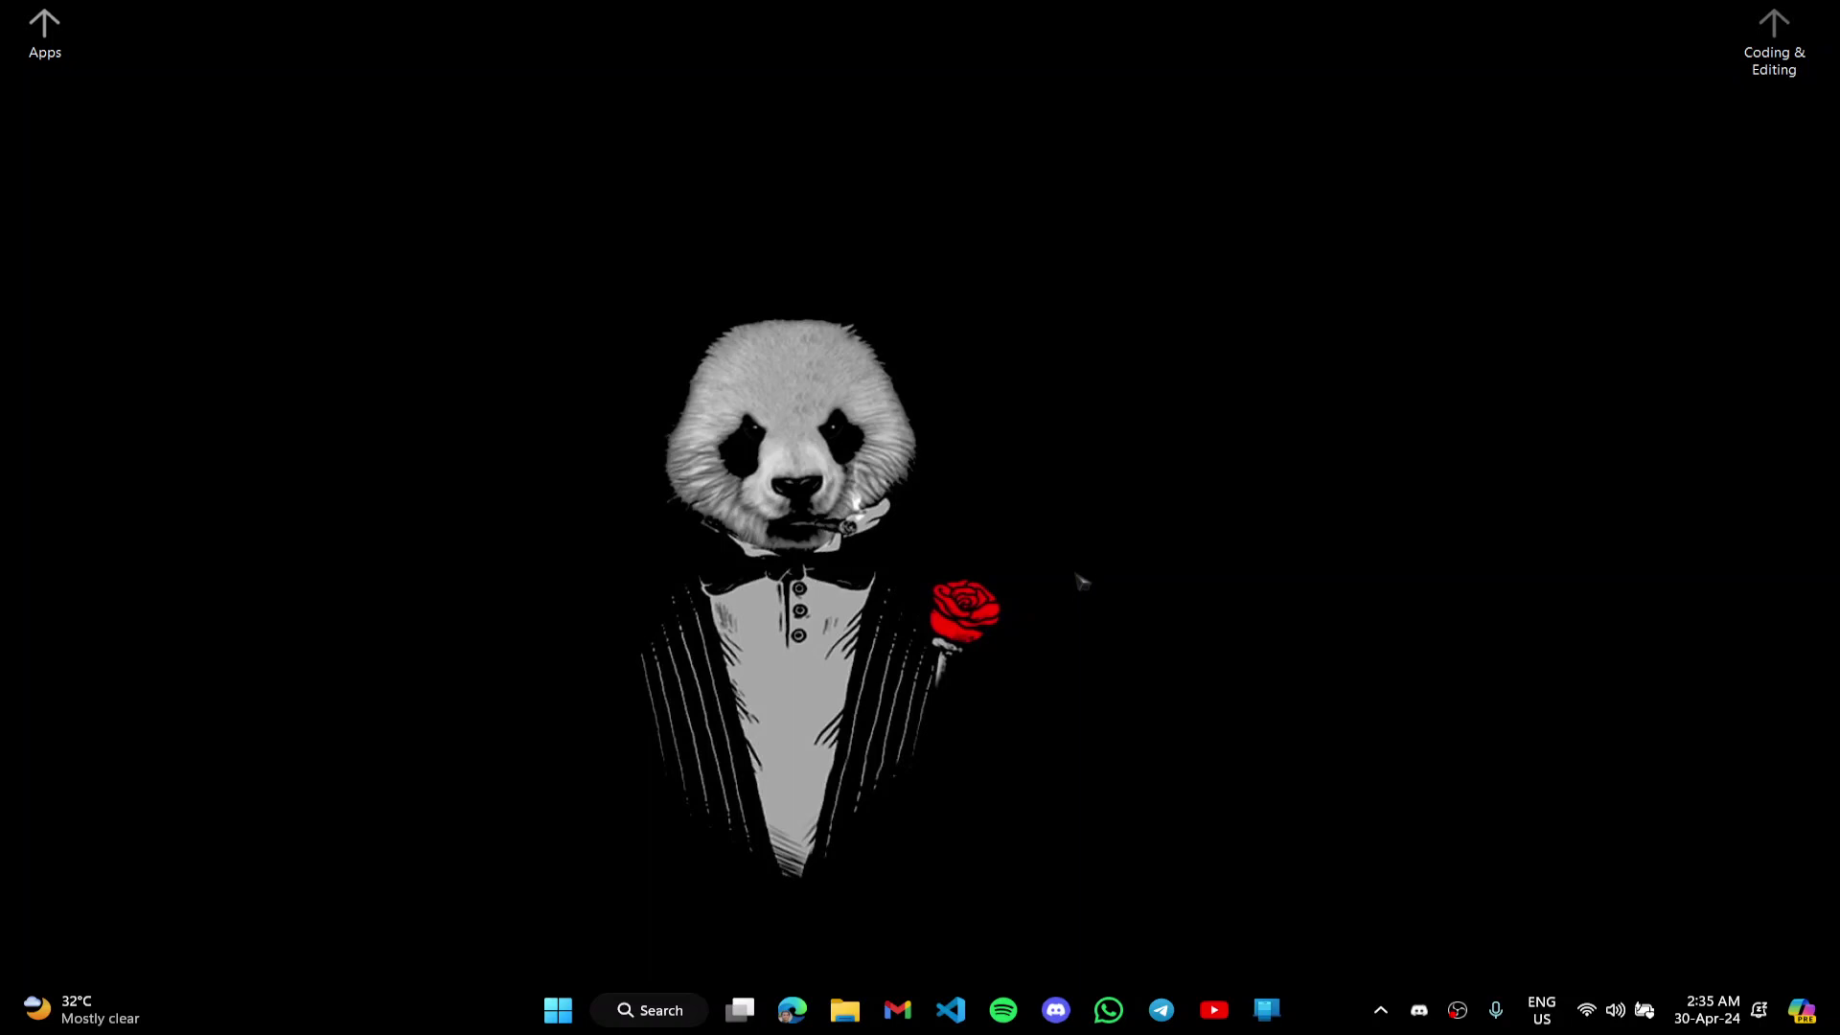
- Open File Explorer and go to the JDK folder on the Software Files (D:) drive
key(super+e)
click(1508, 113)
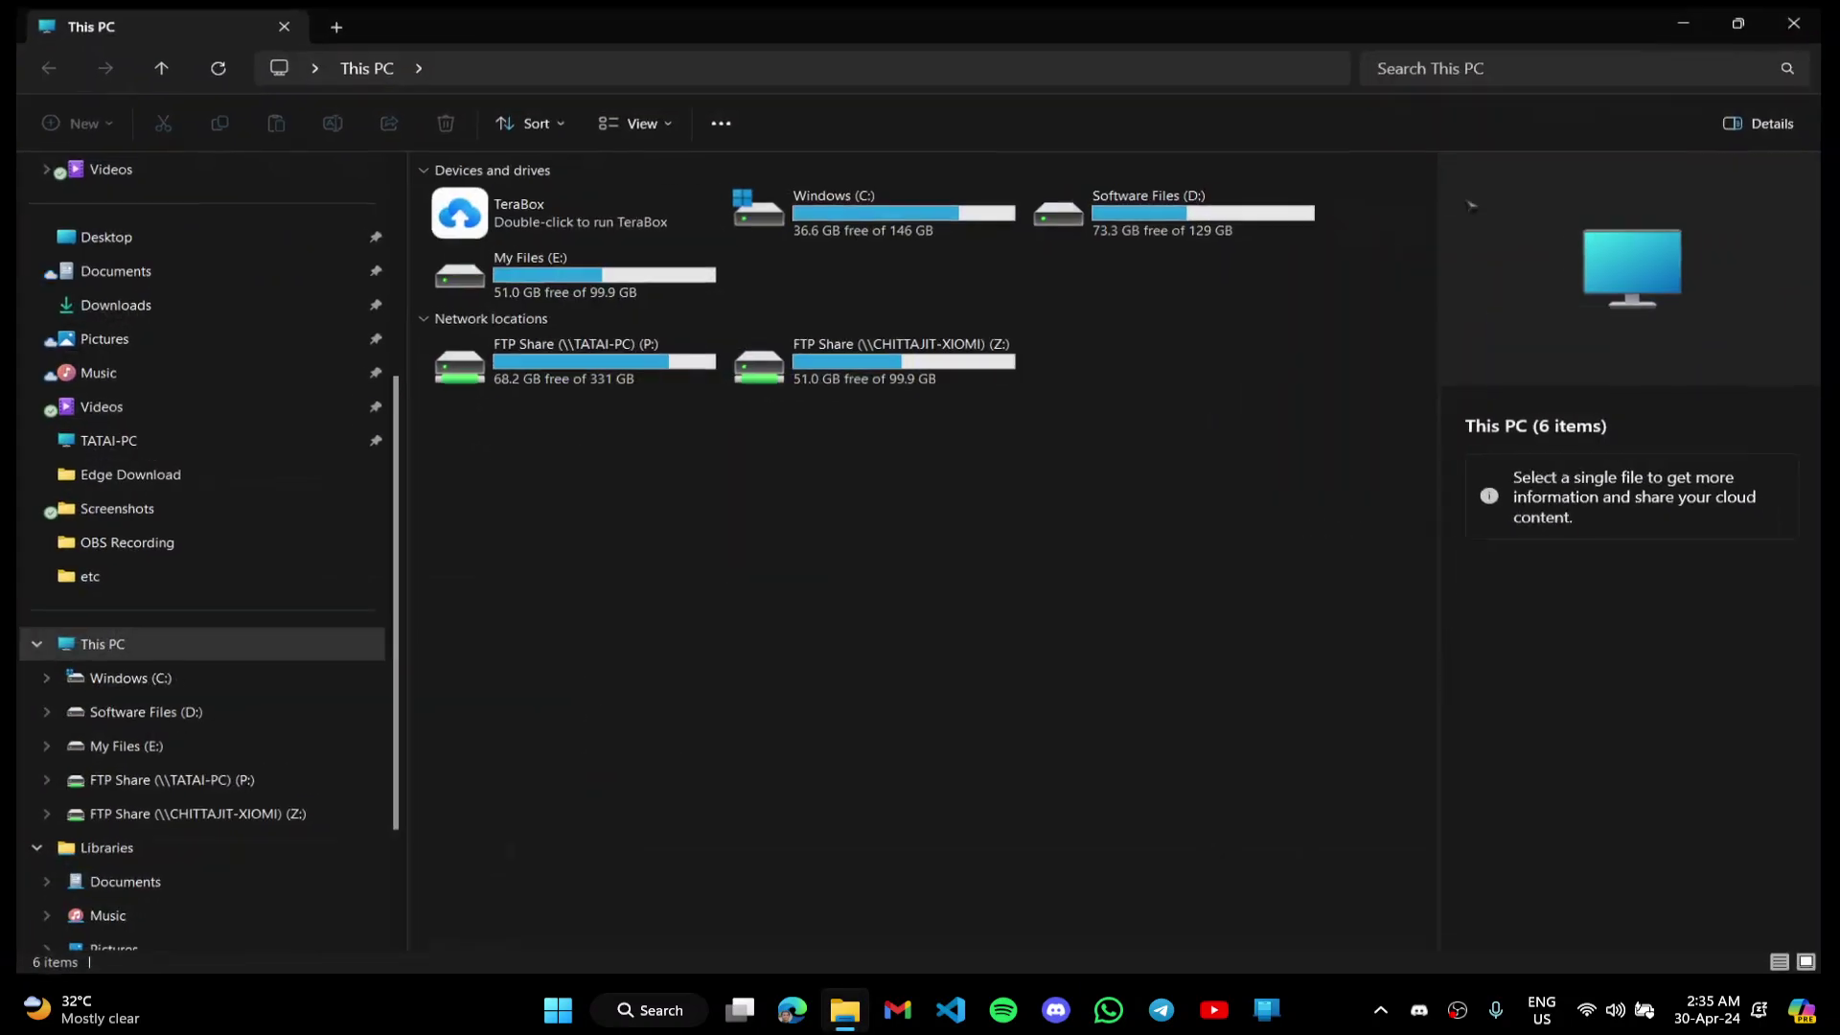
double_click(1117, 242)
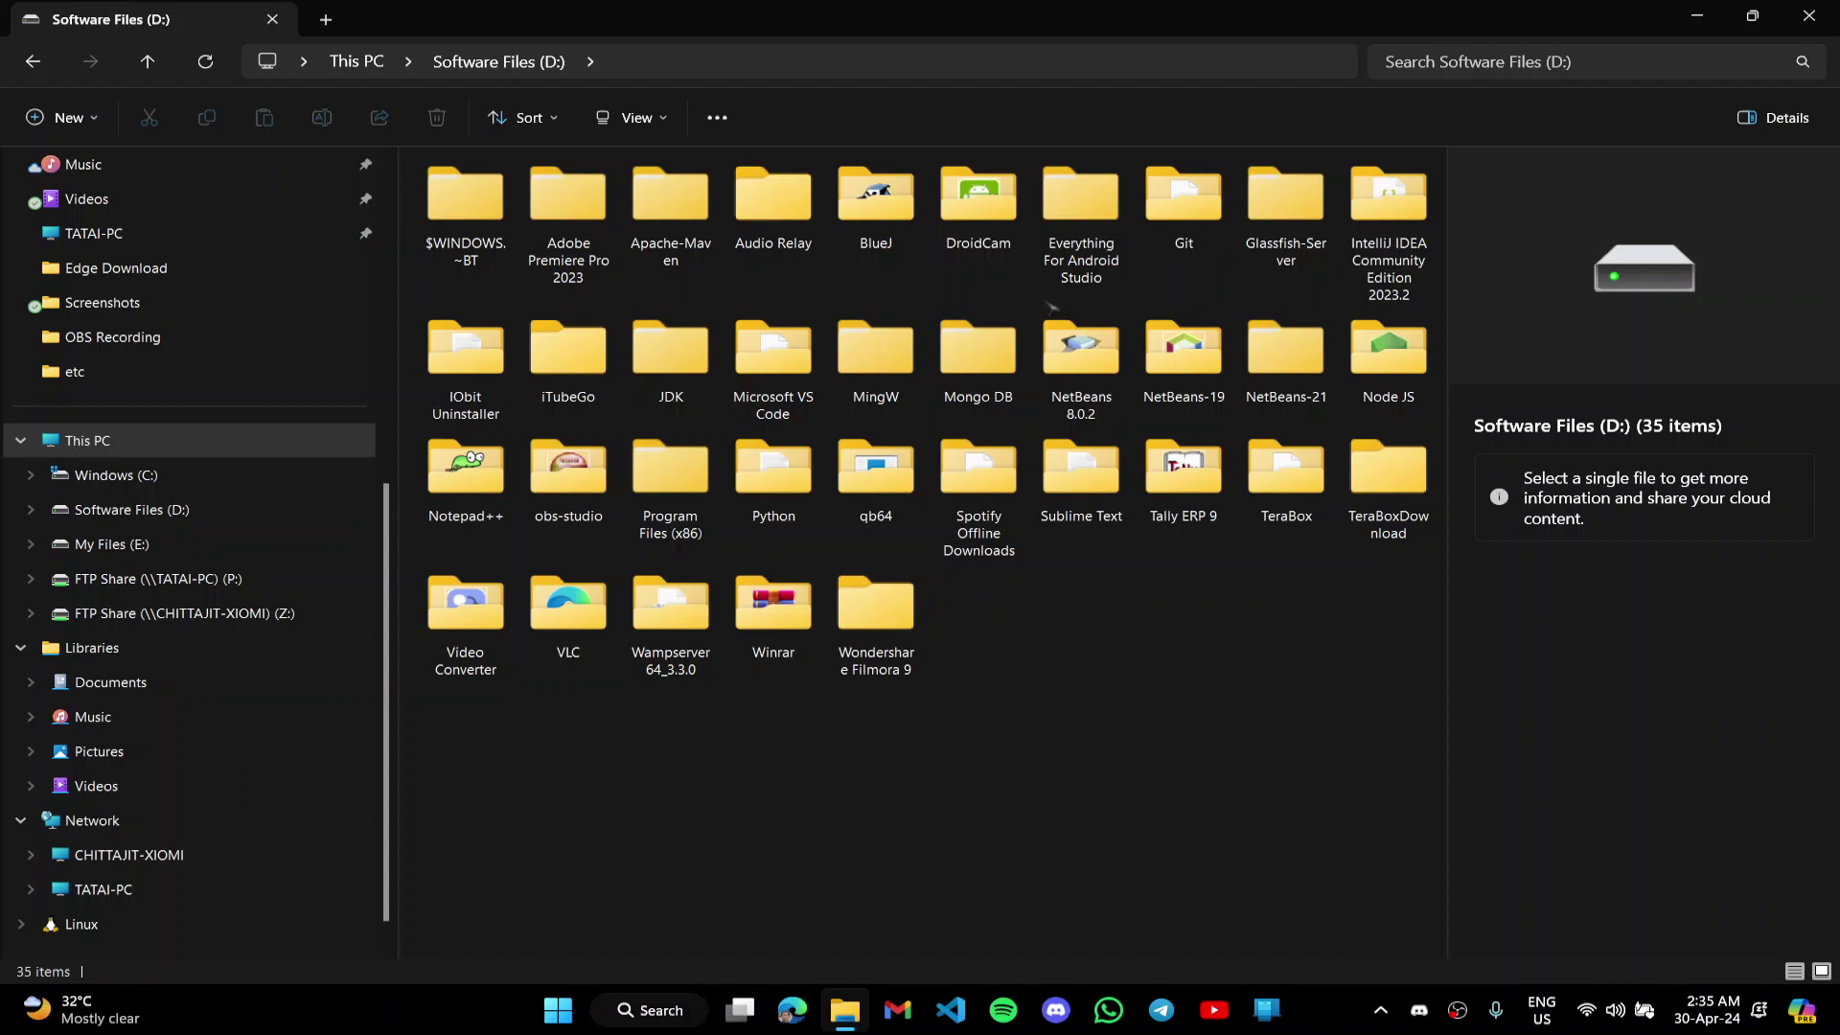
click(679, 381)
double_click(679, 382)
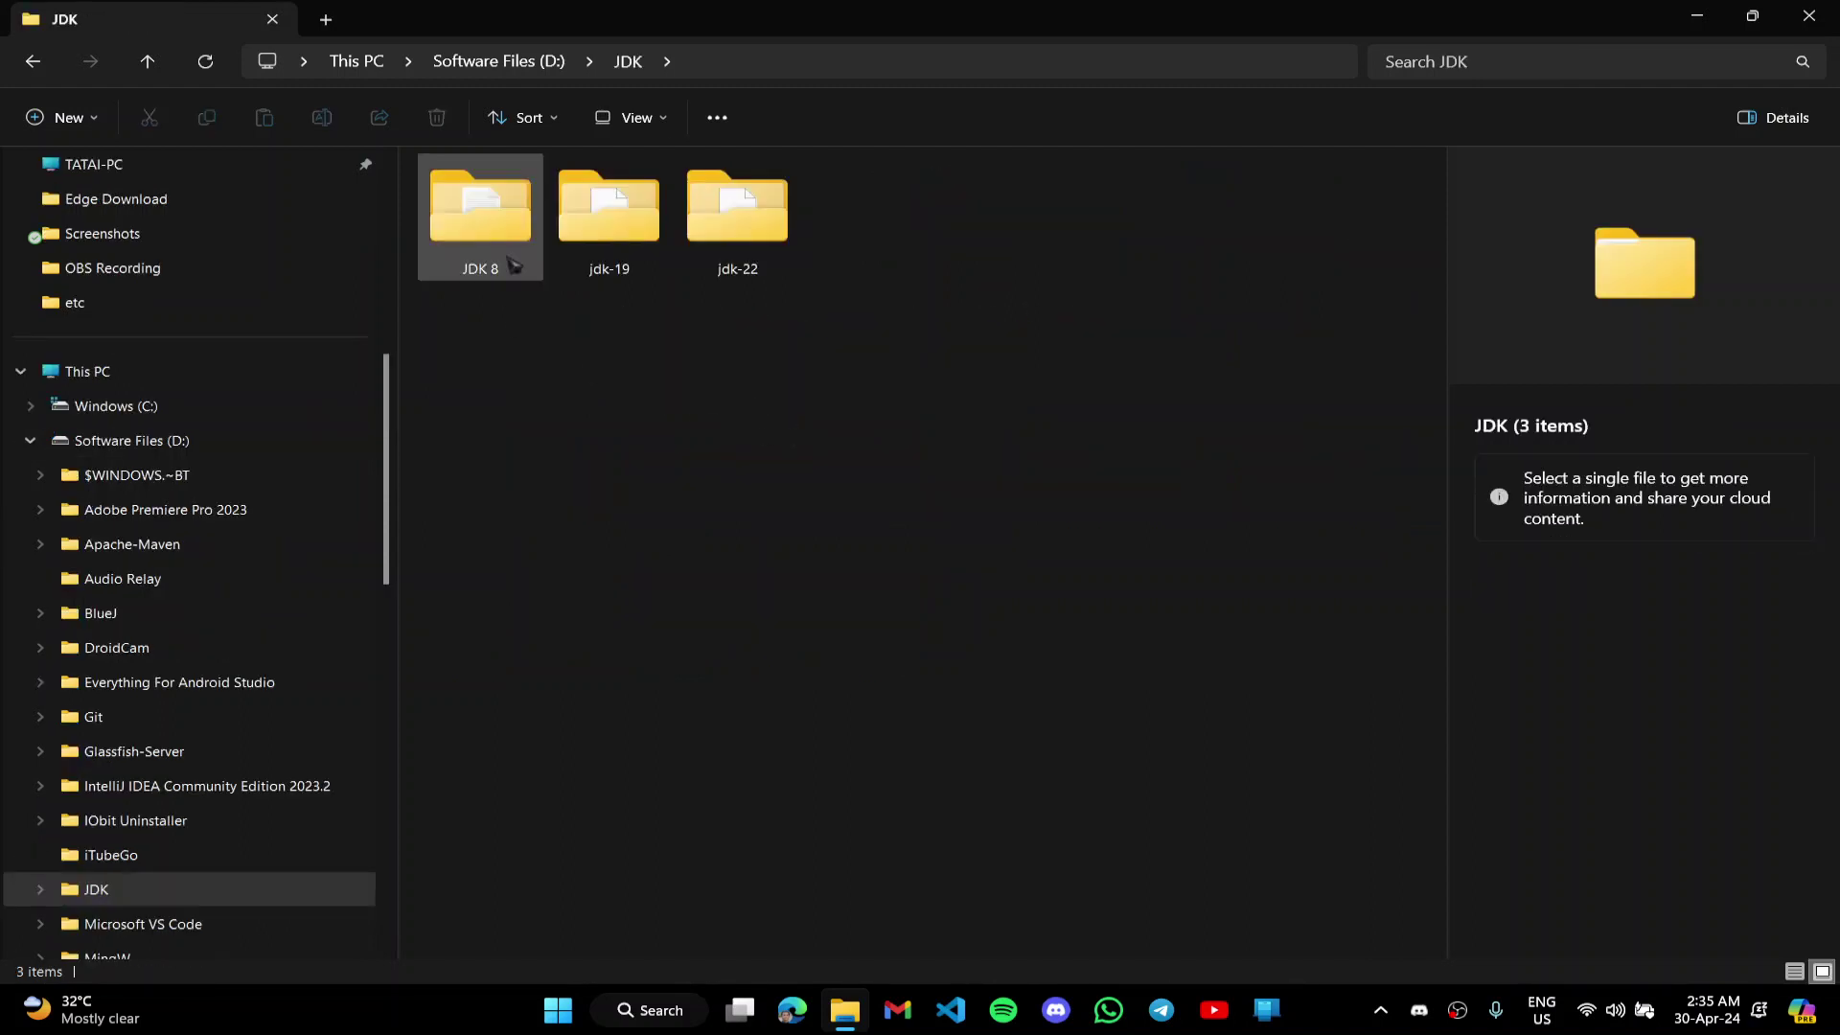
- Copy the JDK 8 folder from the JDK folder into the root of the Software Files (D:) drive
drag(488, 315, 932, 316)
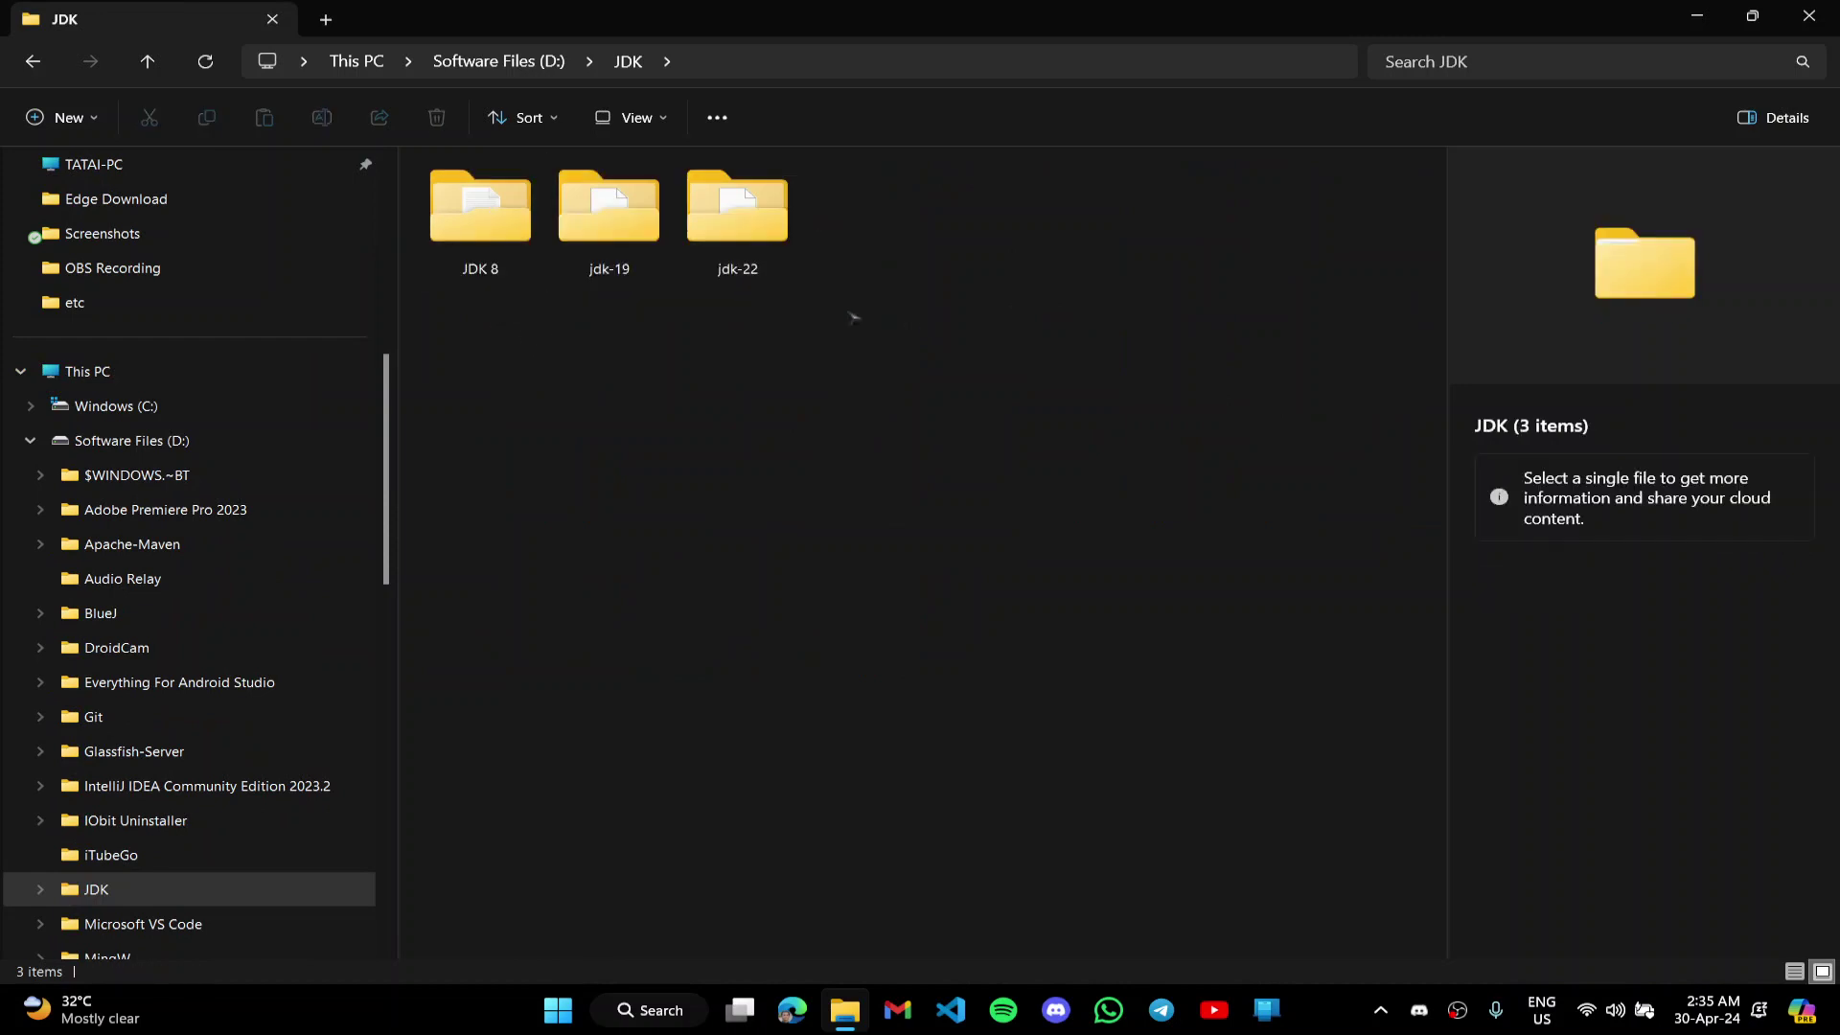
key(Right)
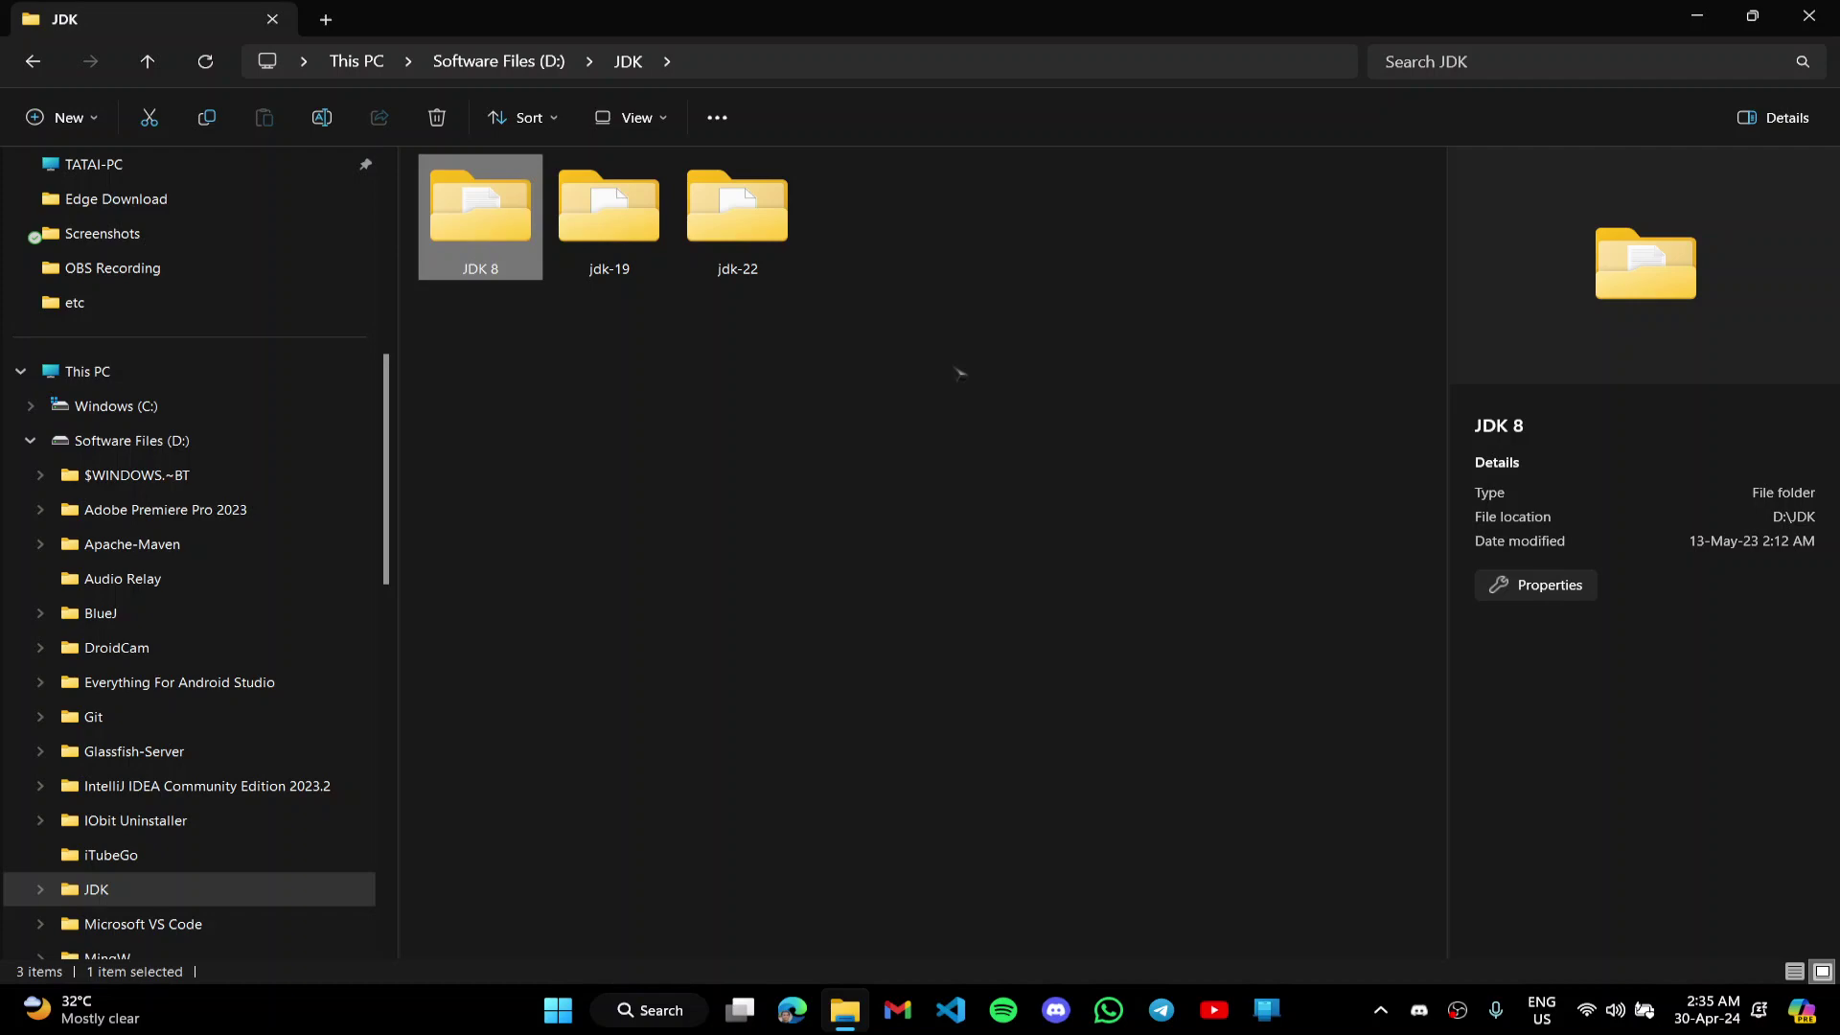
key(ctrl+c)
key(super)
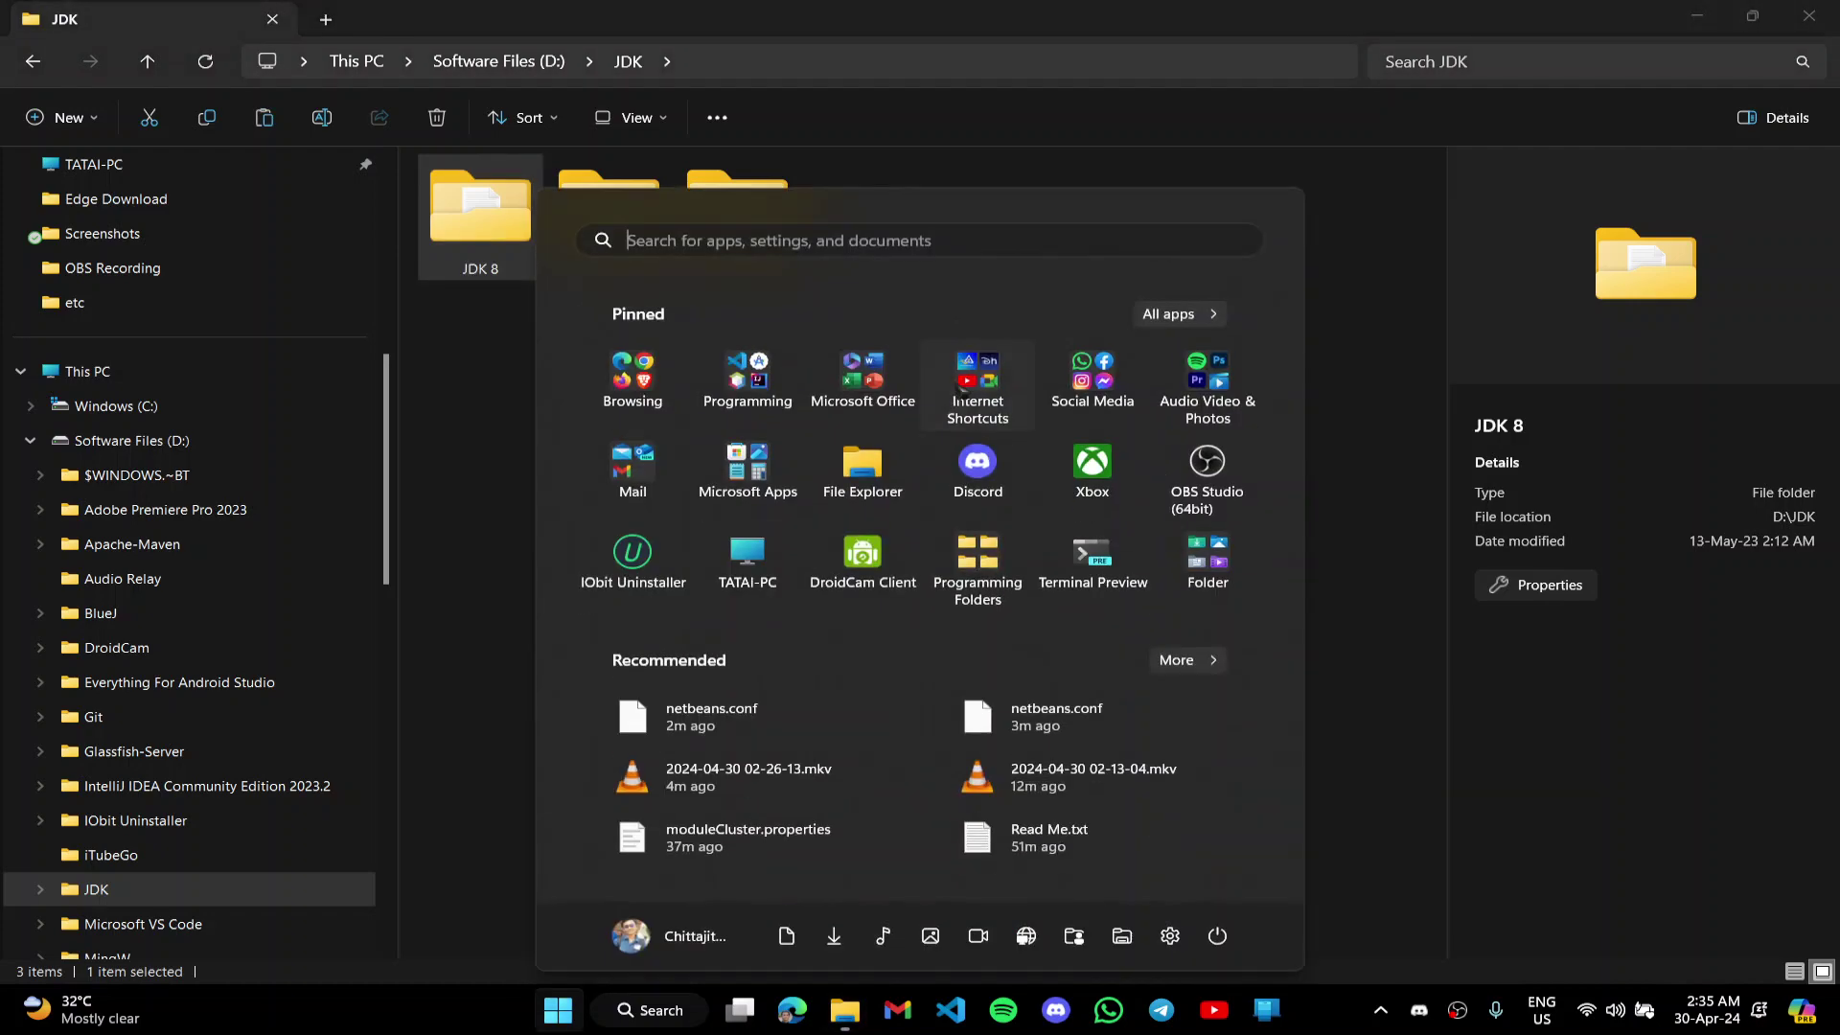
click(1396, 287)
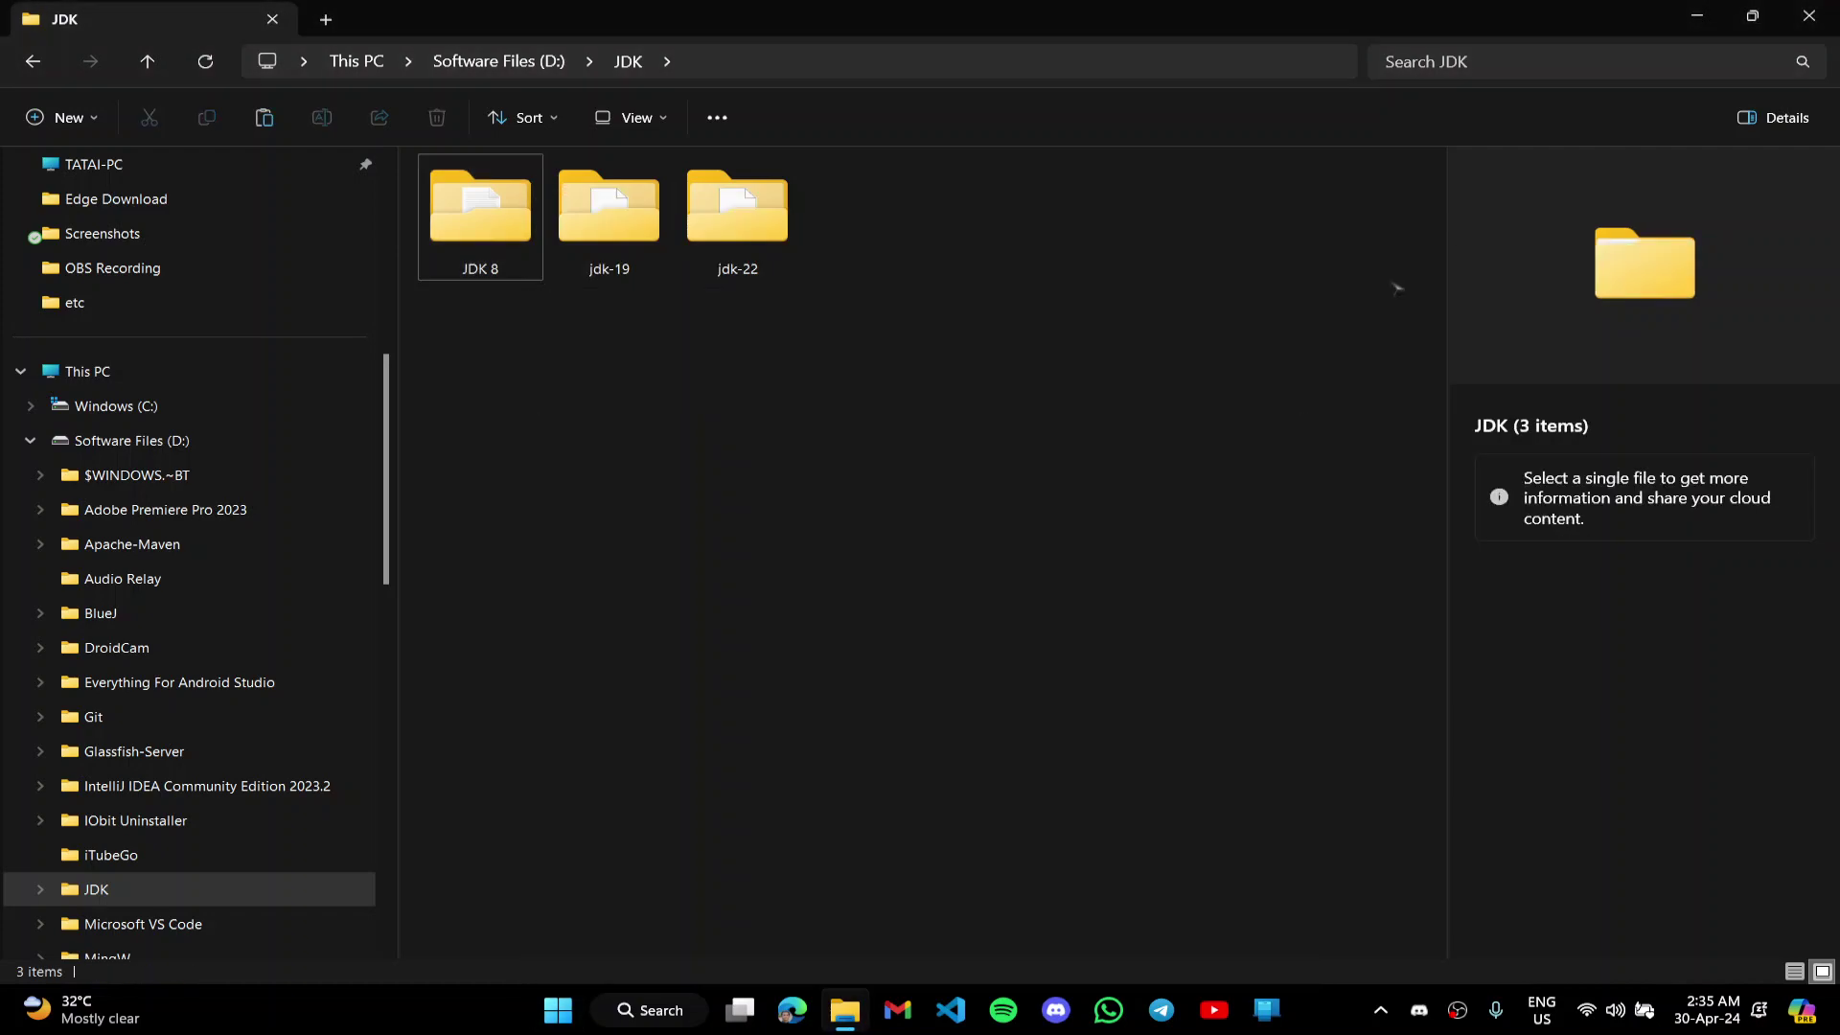
key(alt+Left)
click(973, 710)
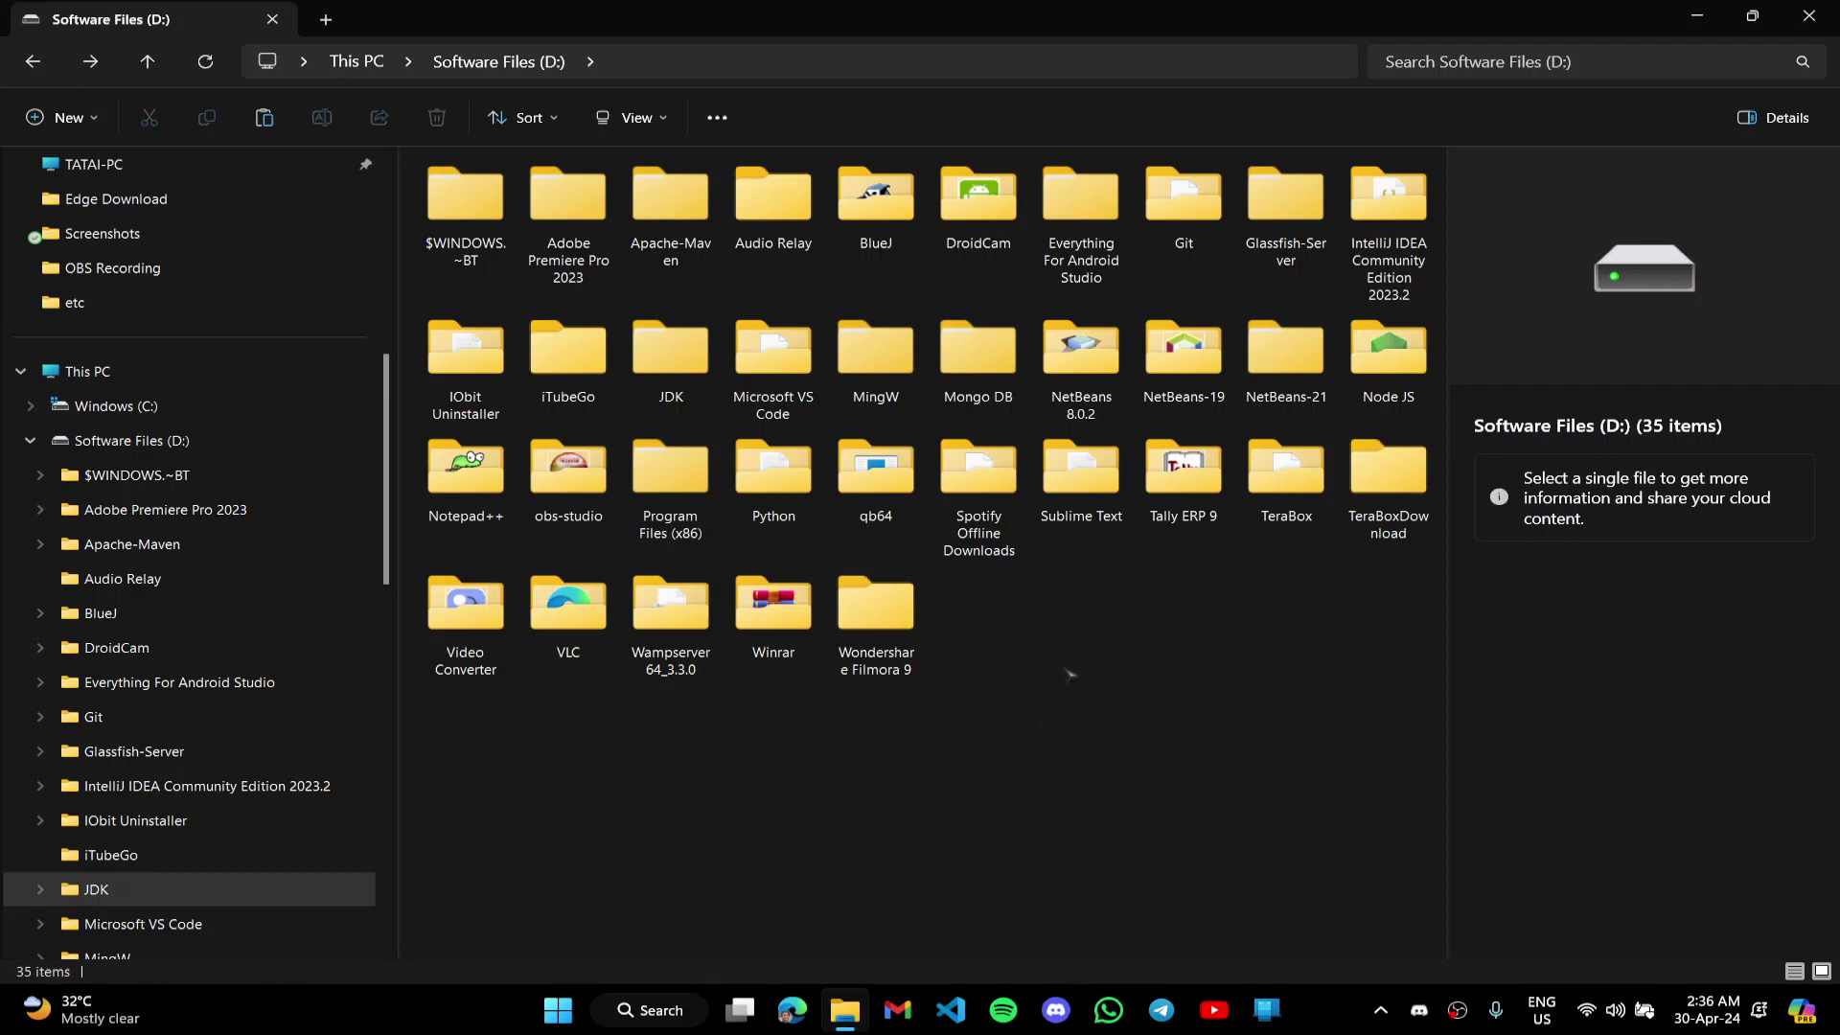
key(ctrl+v)
- Launch NetBeans IDE 8.0.2 again and decline using the default Java version
key(super)
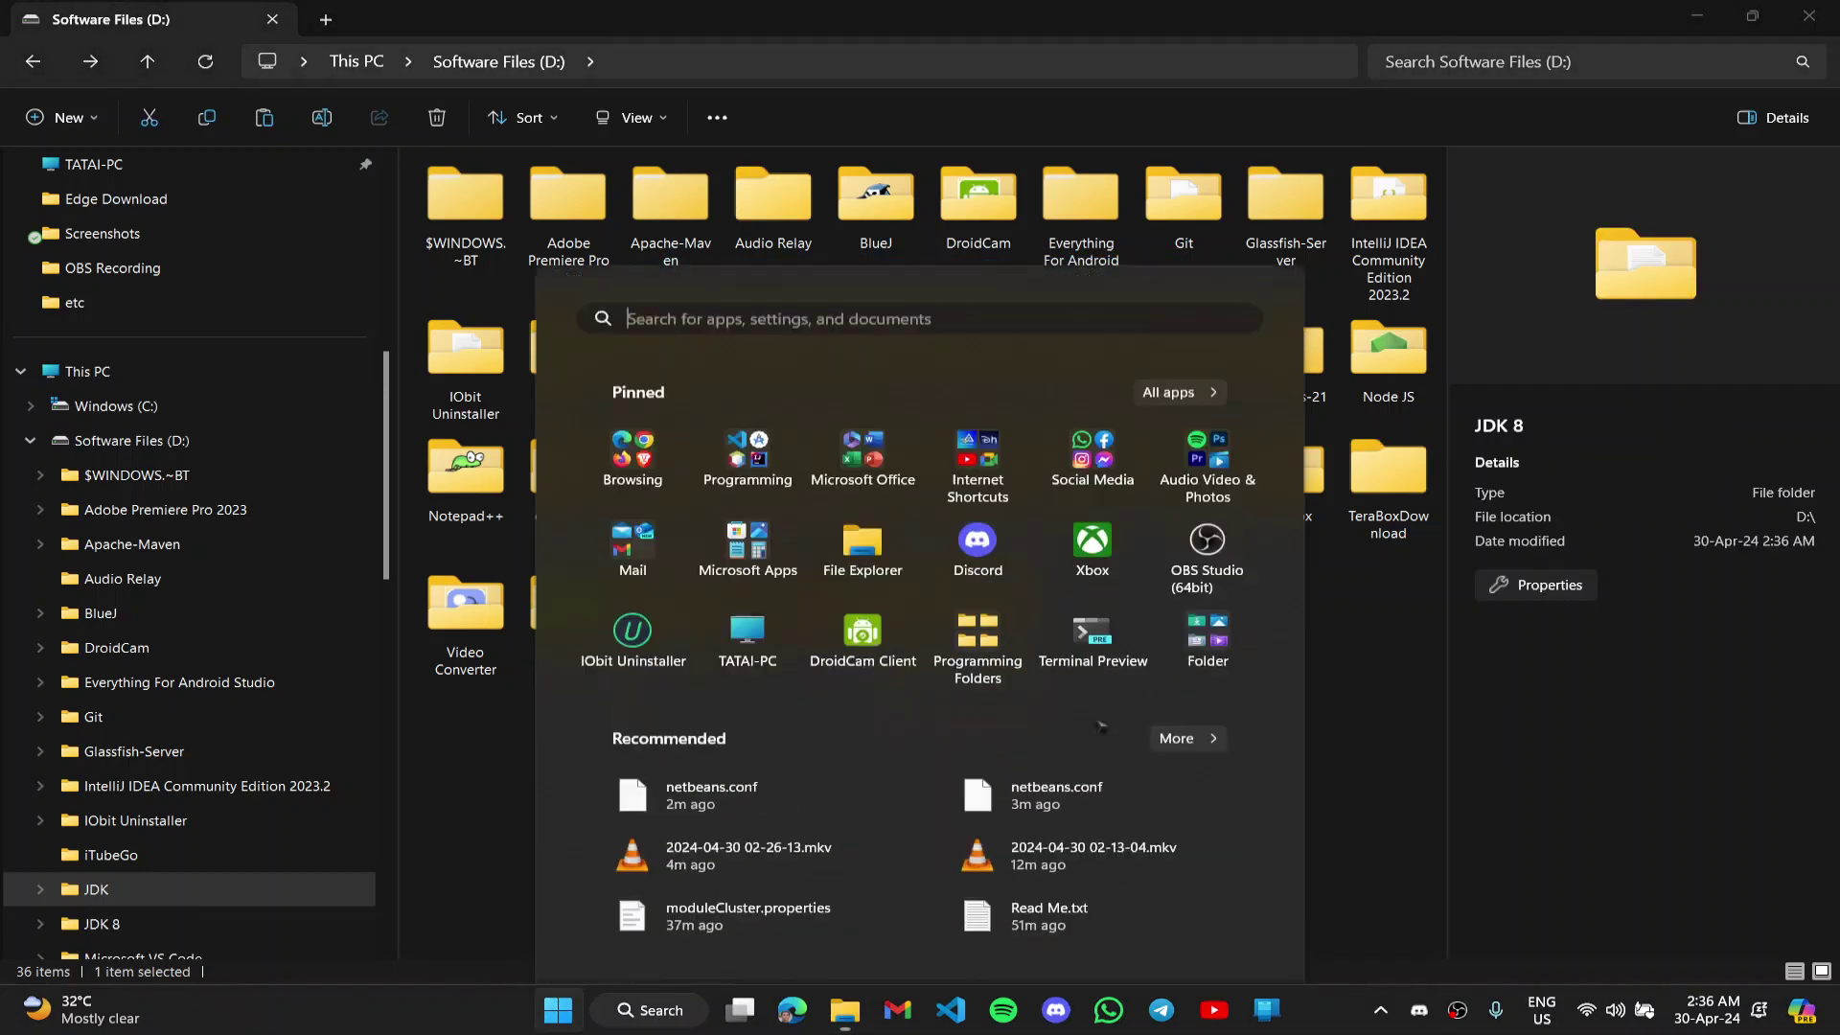
text(net)
key(Return)
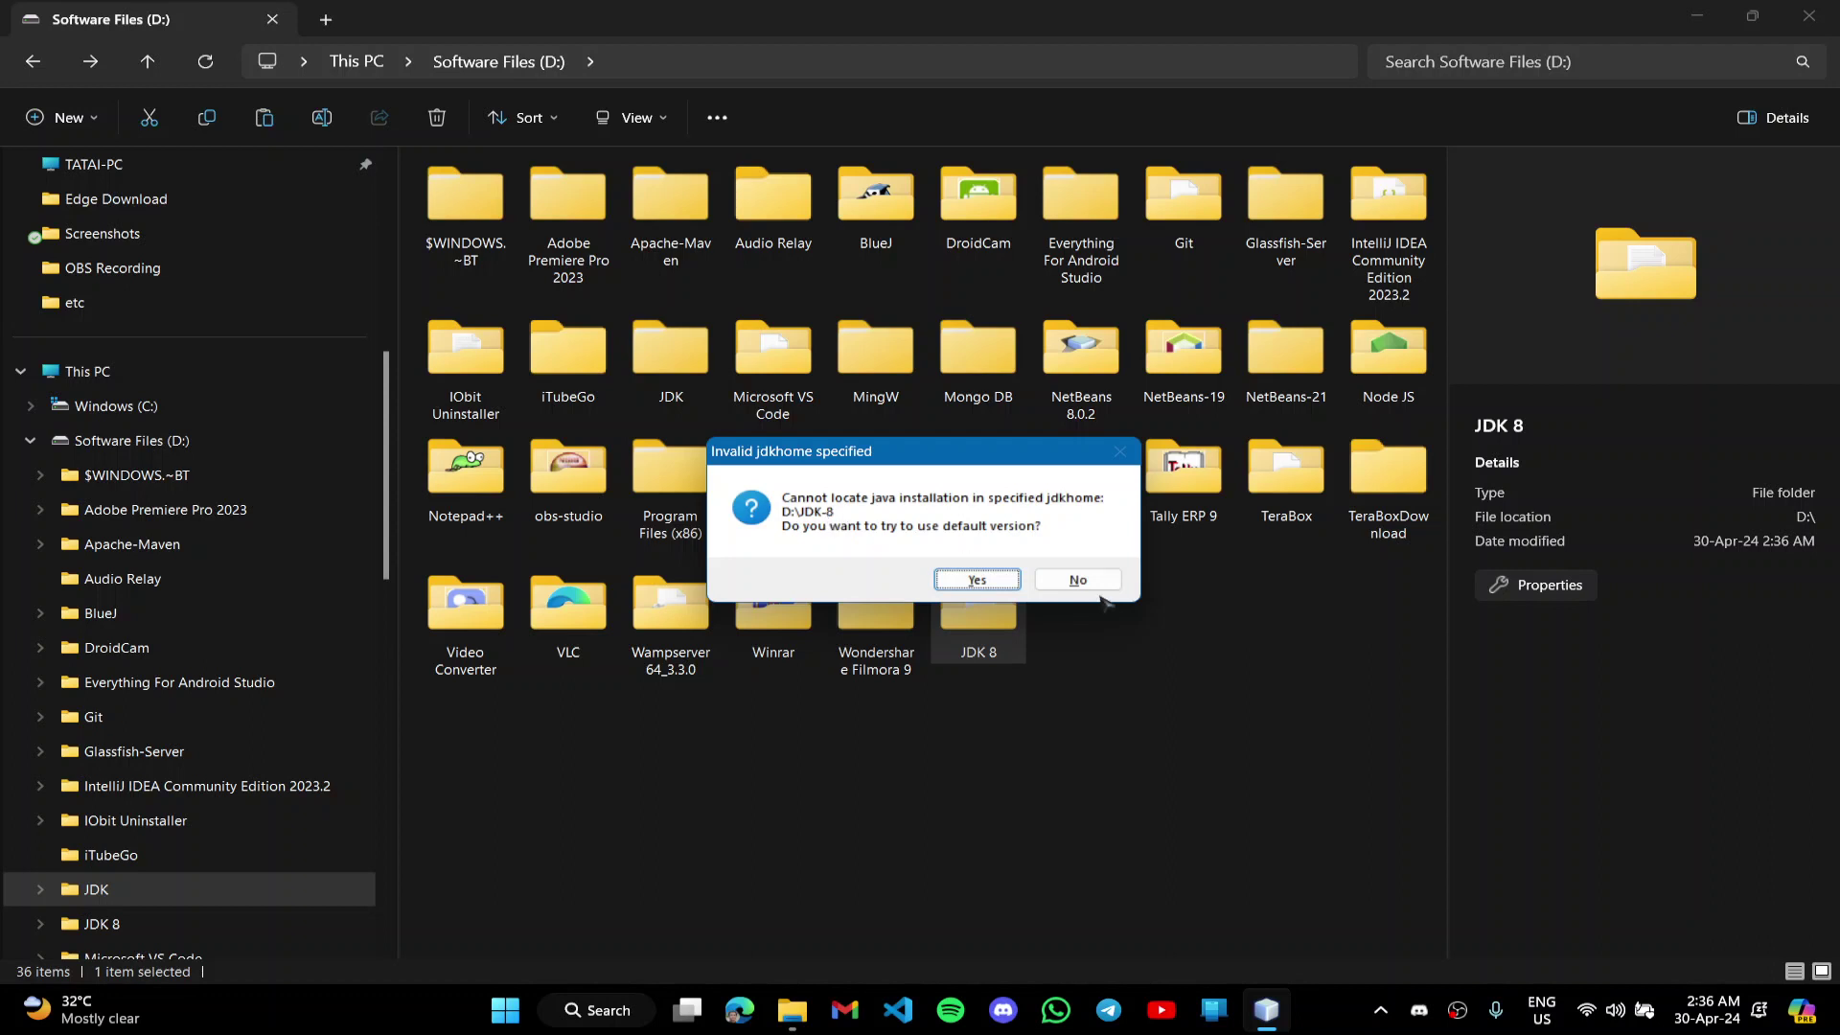
click(1074, 579)
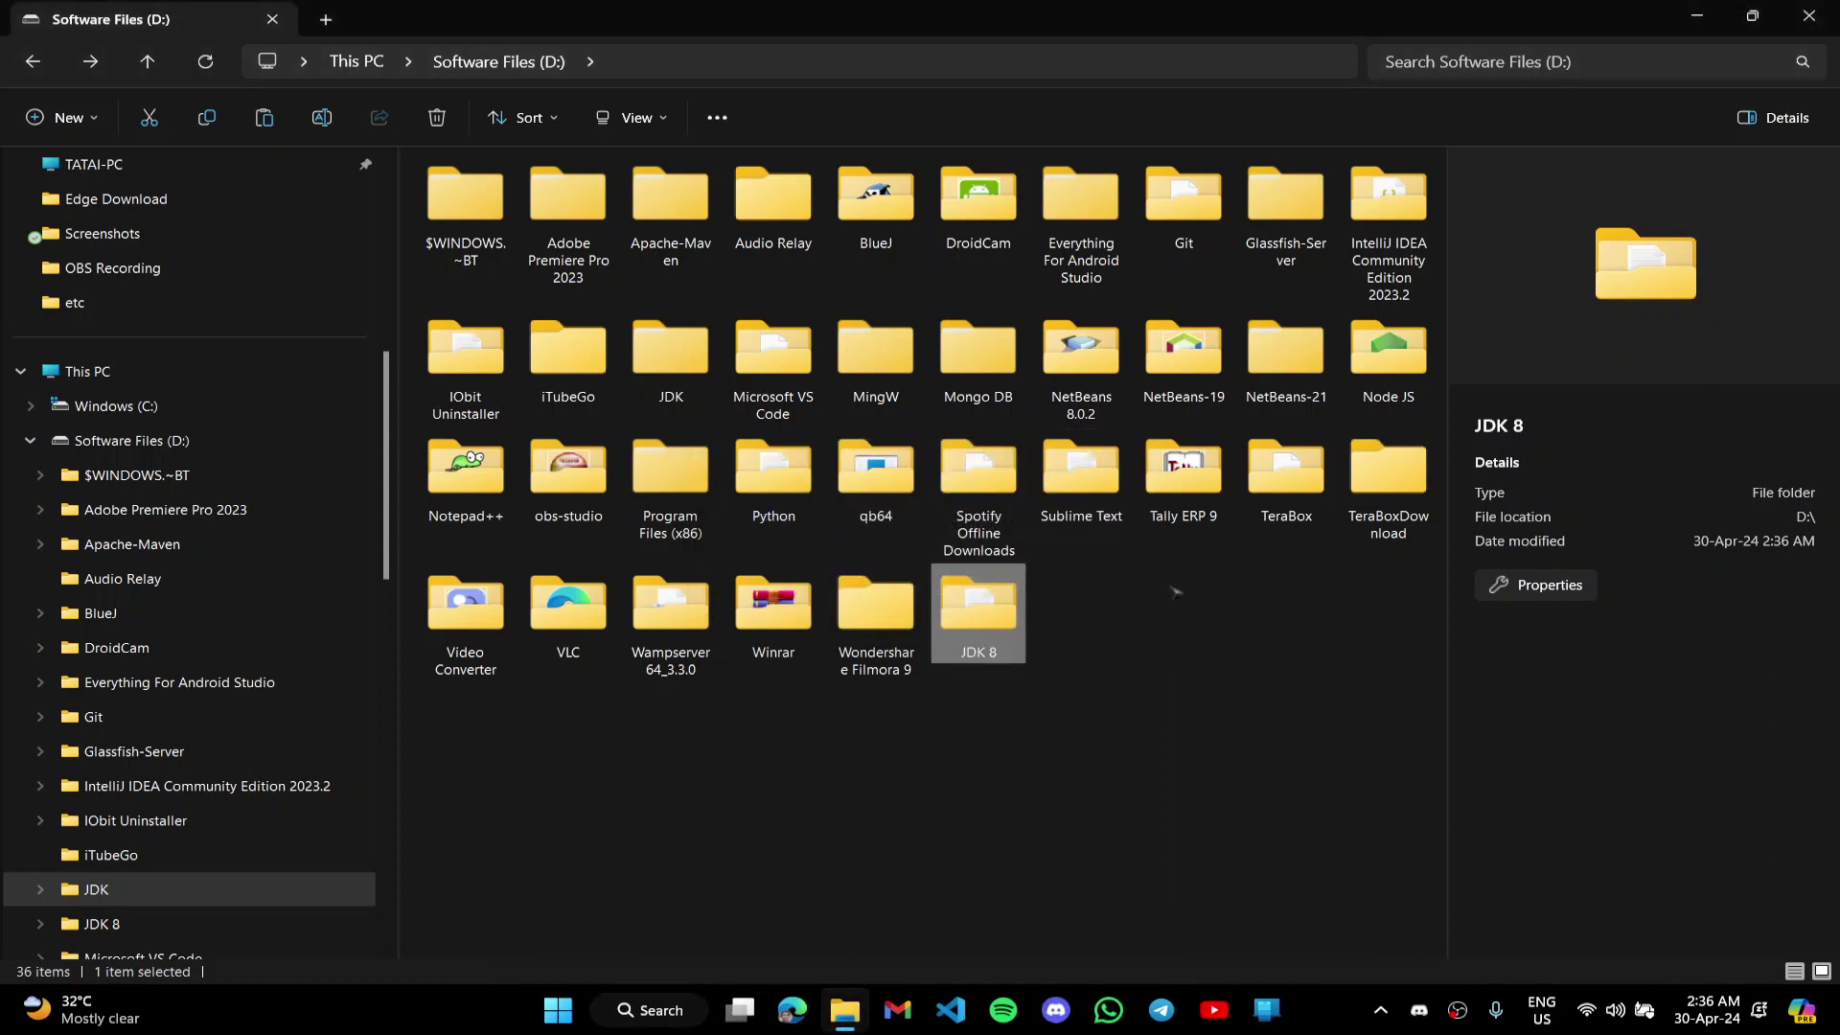
- Rename the copied JDK 8 folder in the D: drive root as JDK-8
key(F2)
key(End)
key(BackSpace)
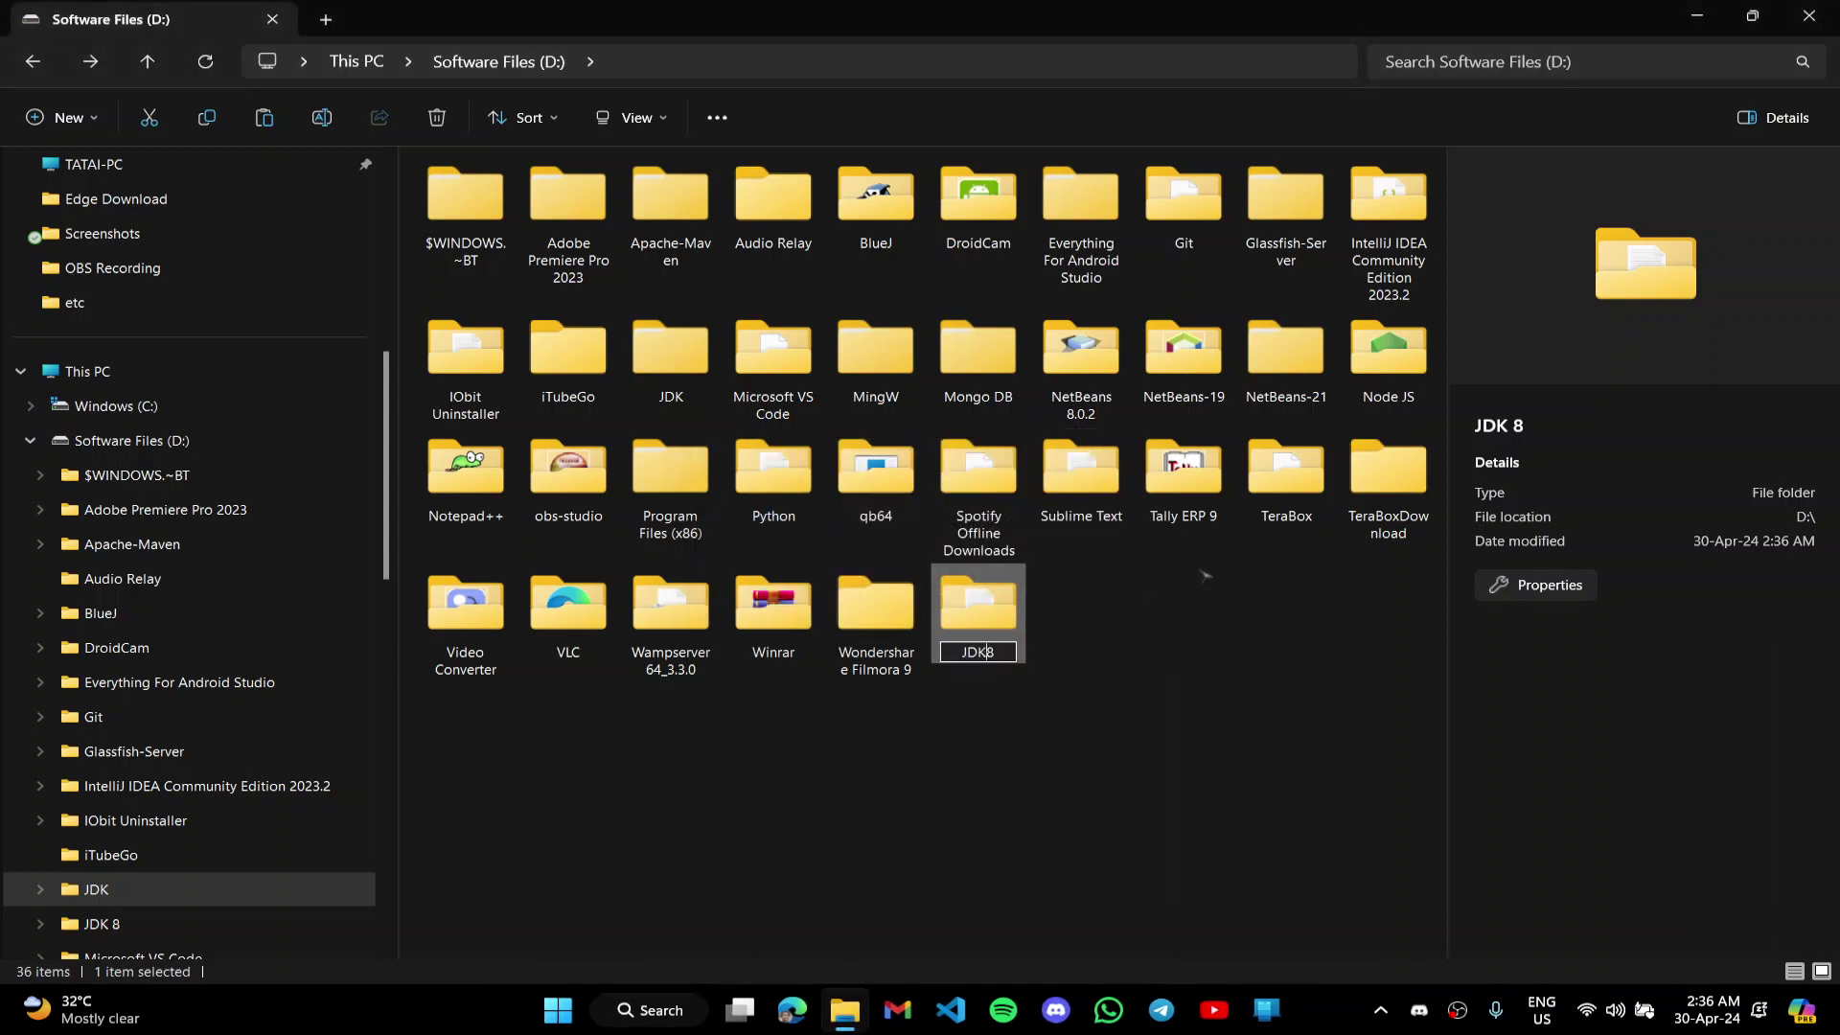
text(-)
key(Return)
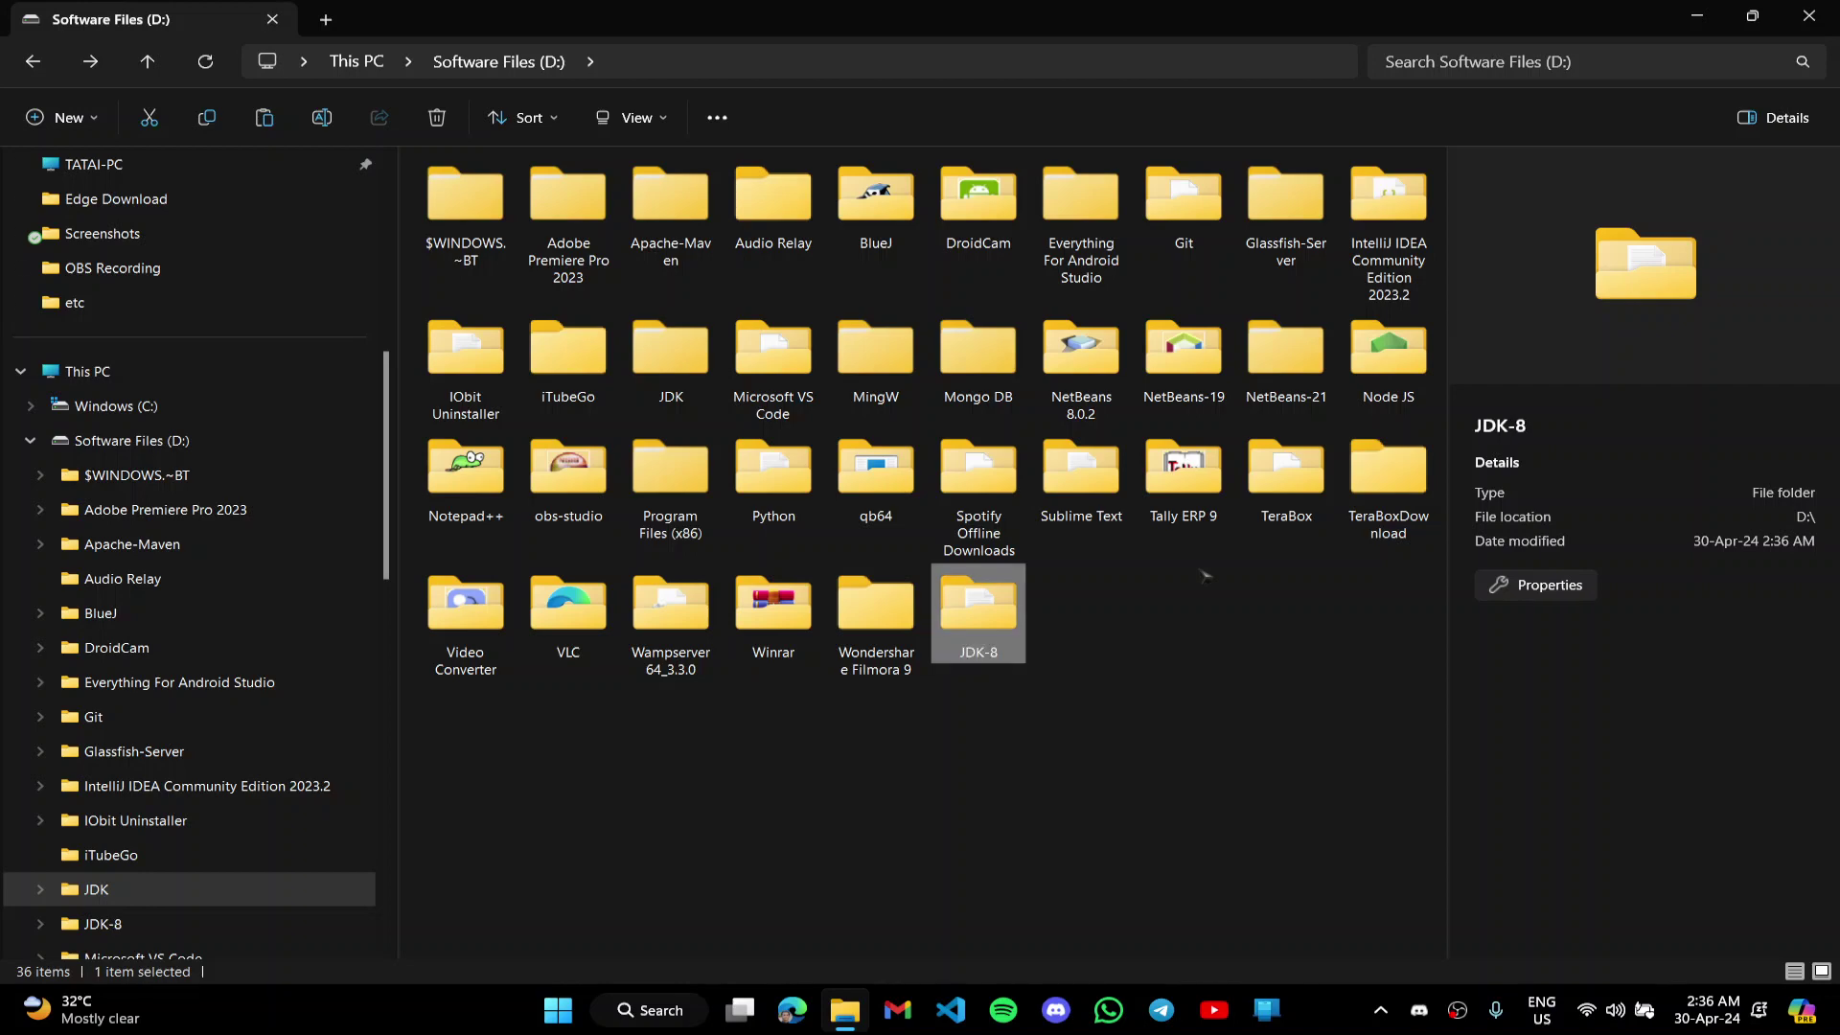
- Launch NetBeans IDE 8.0.2 to test the renamed JDK folder, dismiss the missing-server message, and close the IDE
key(super)
text(net)
key(Return)
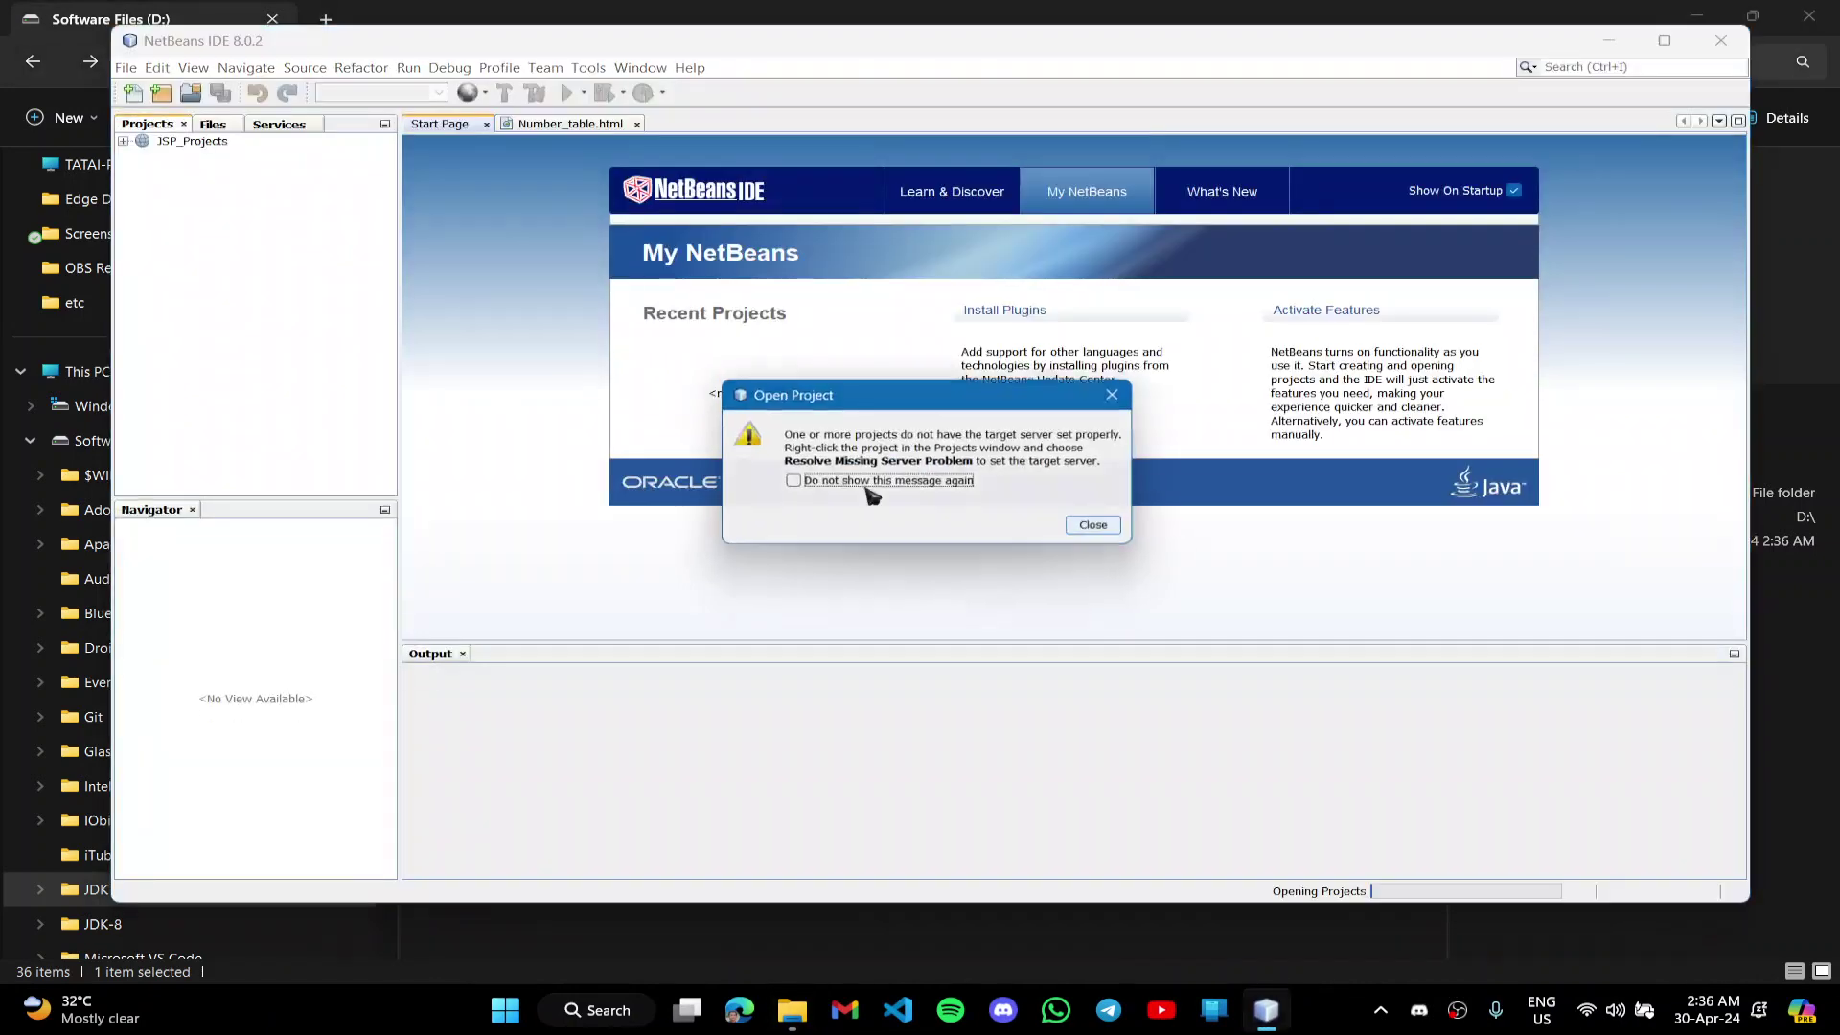
click(1093, 525)
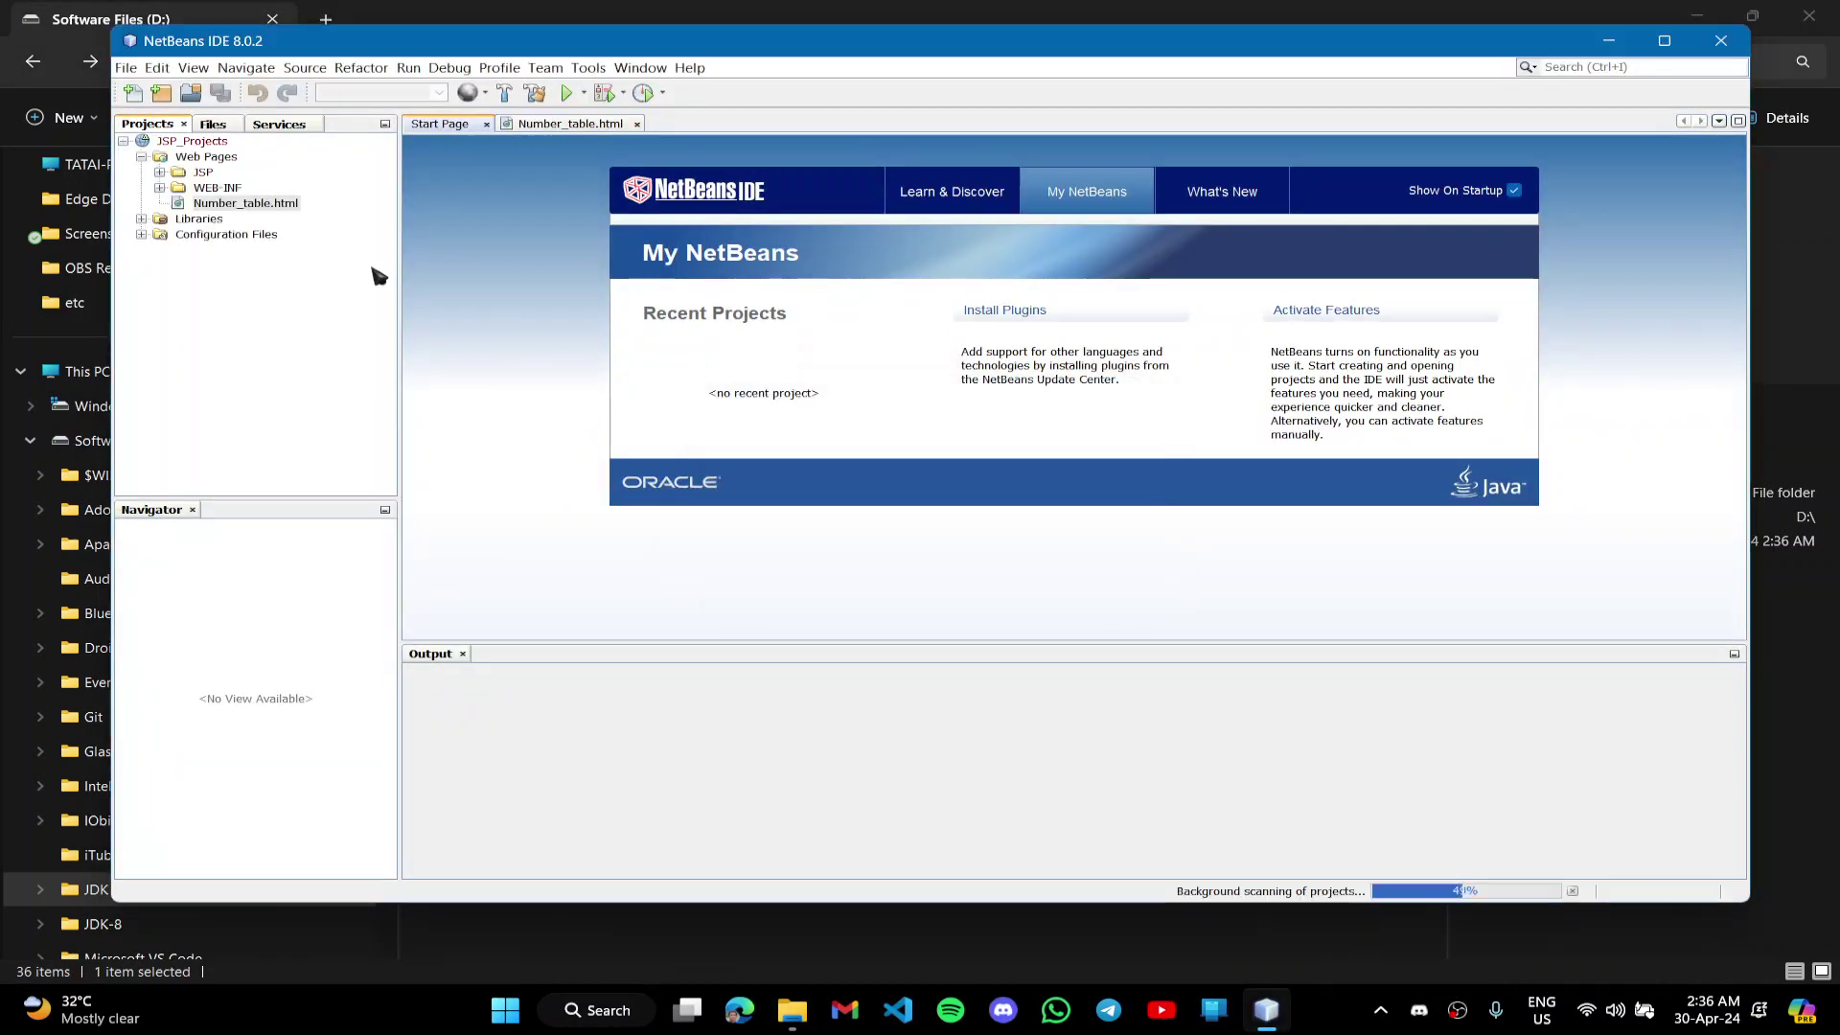
click(1724, 46)
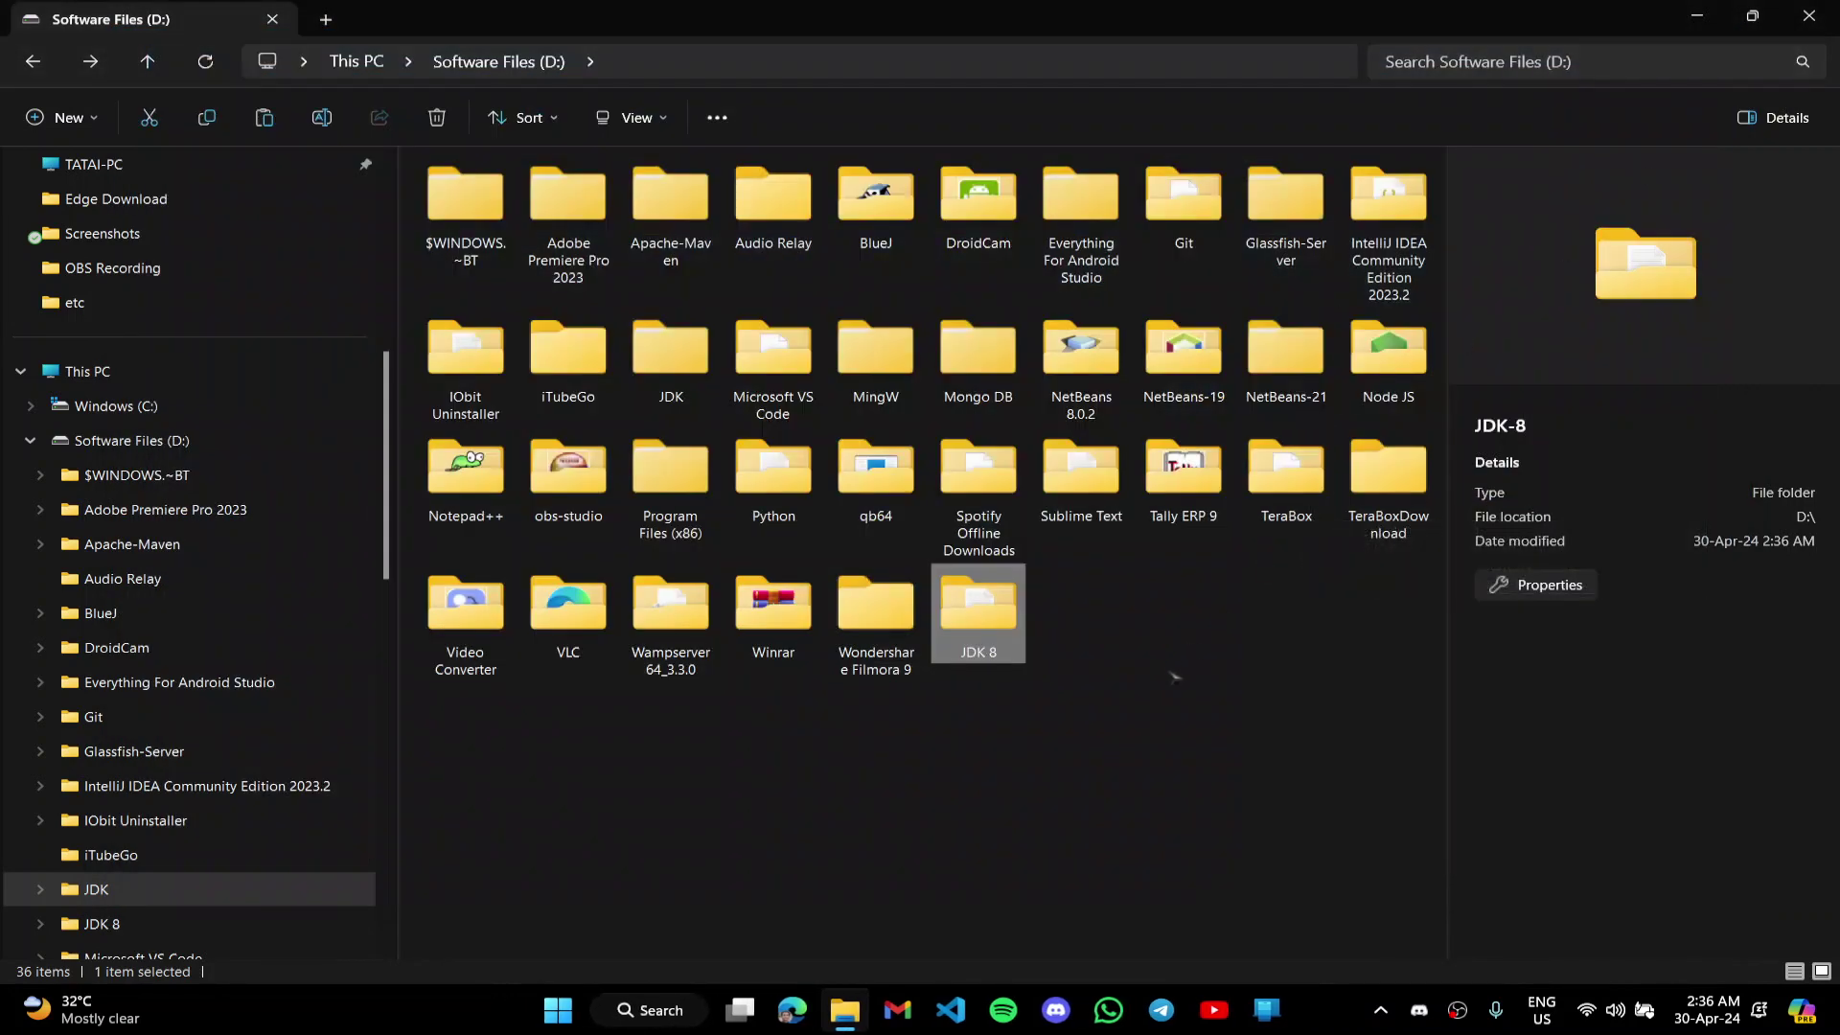
- Open the JDK 8 folder inside the JDK folder on the D: drive
click(706, 399)
double_click(706, 398)
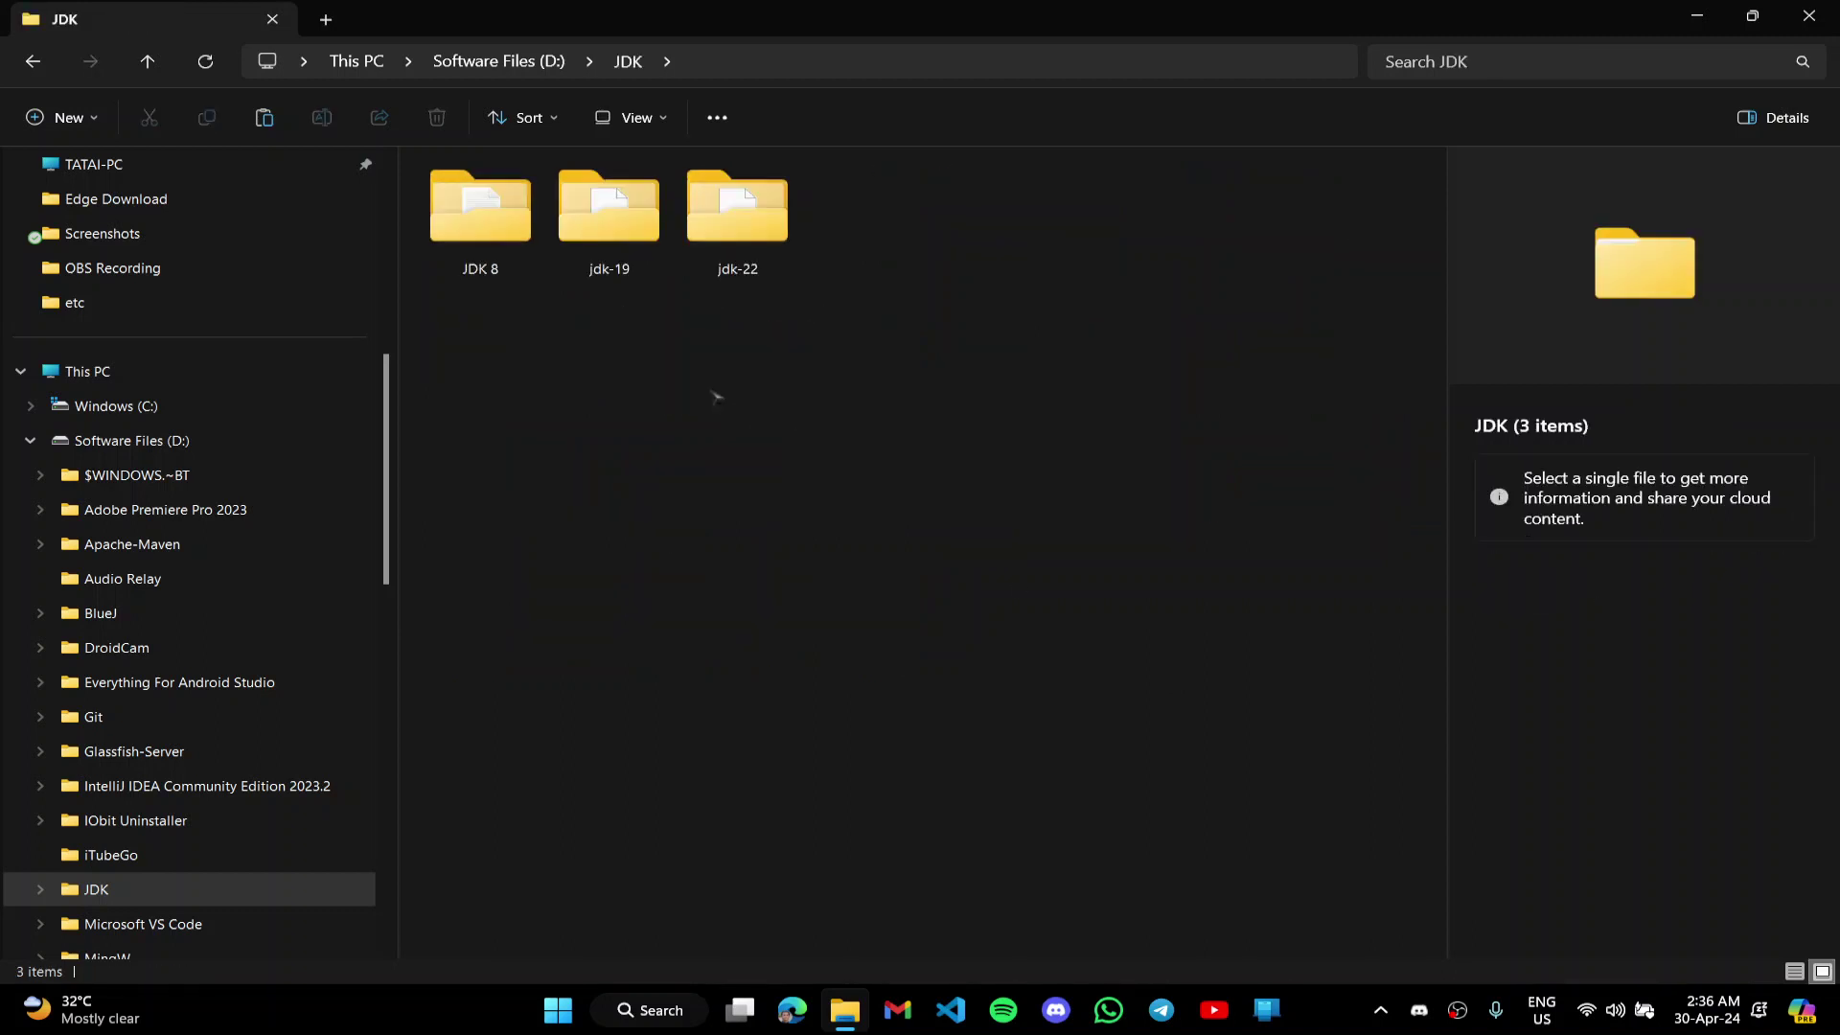
drag(422, 159, 895, 234)
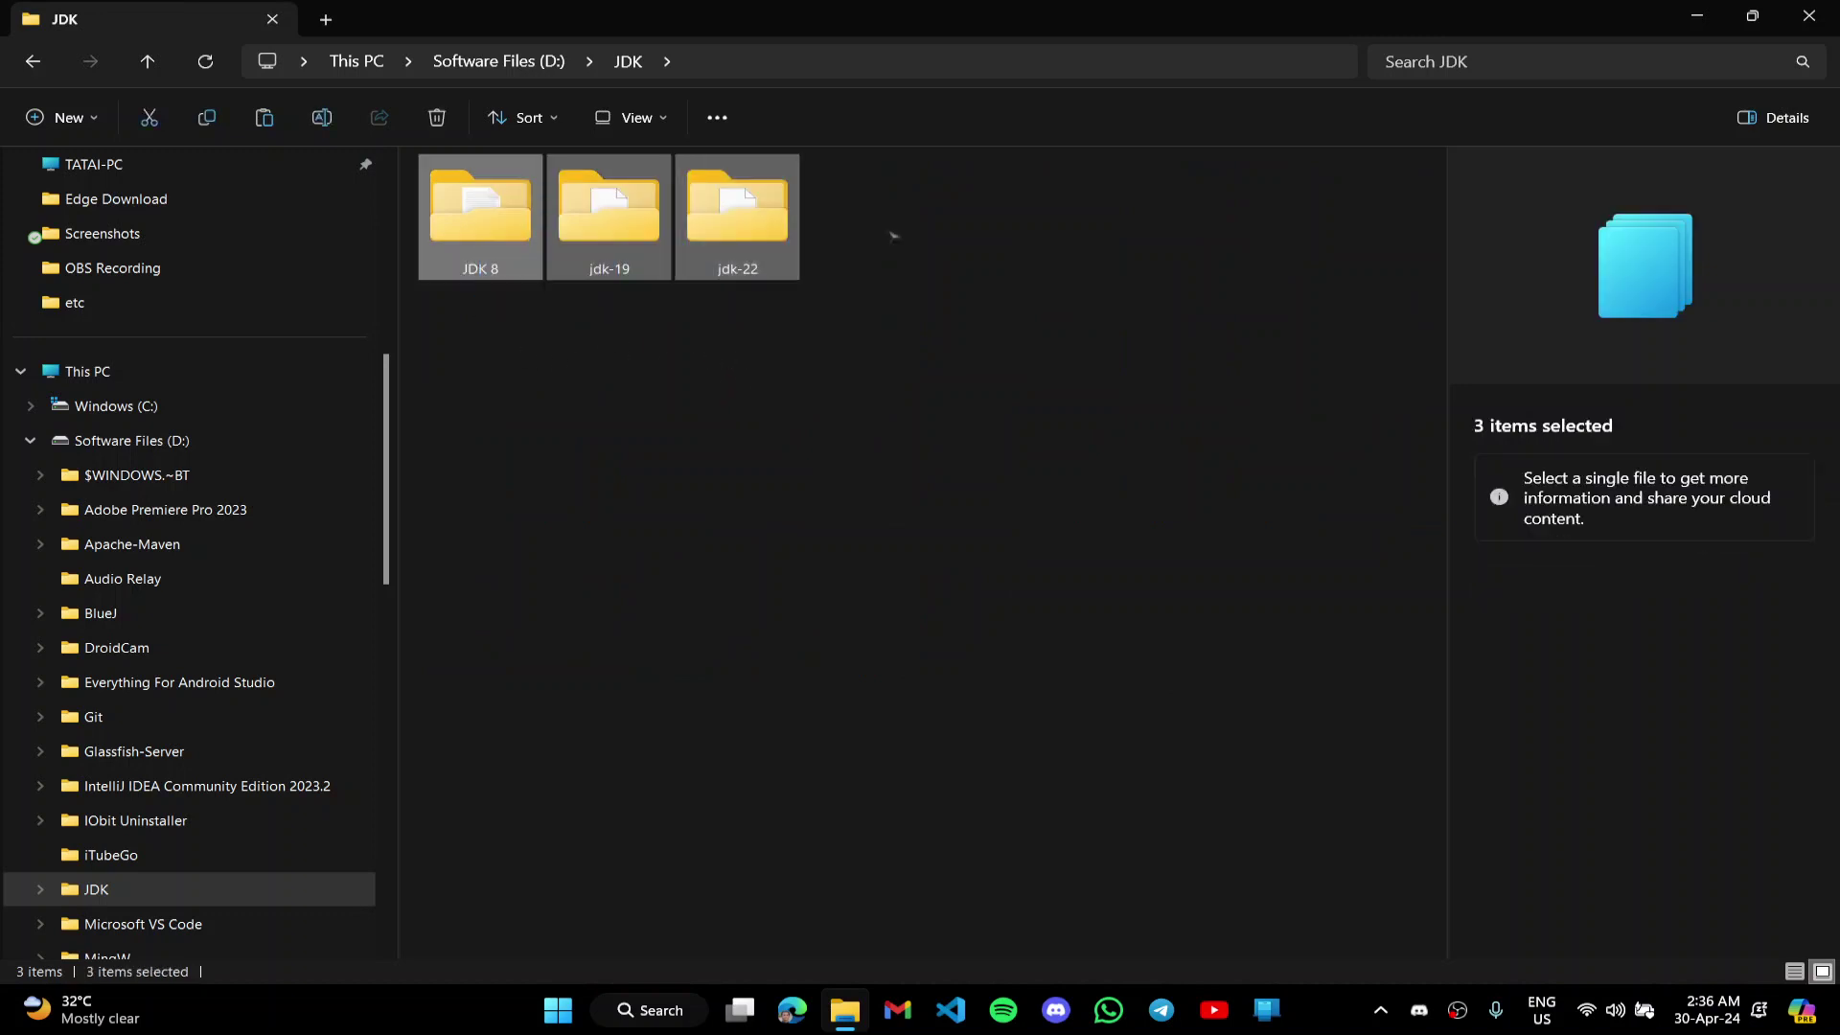
click(618, 349)
click(503, 274)
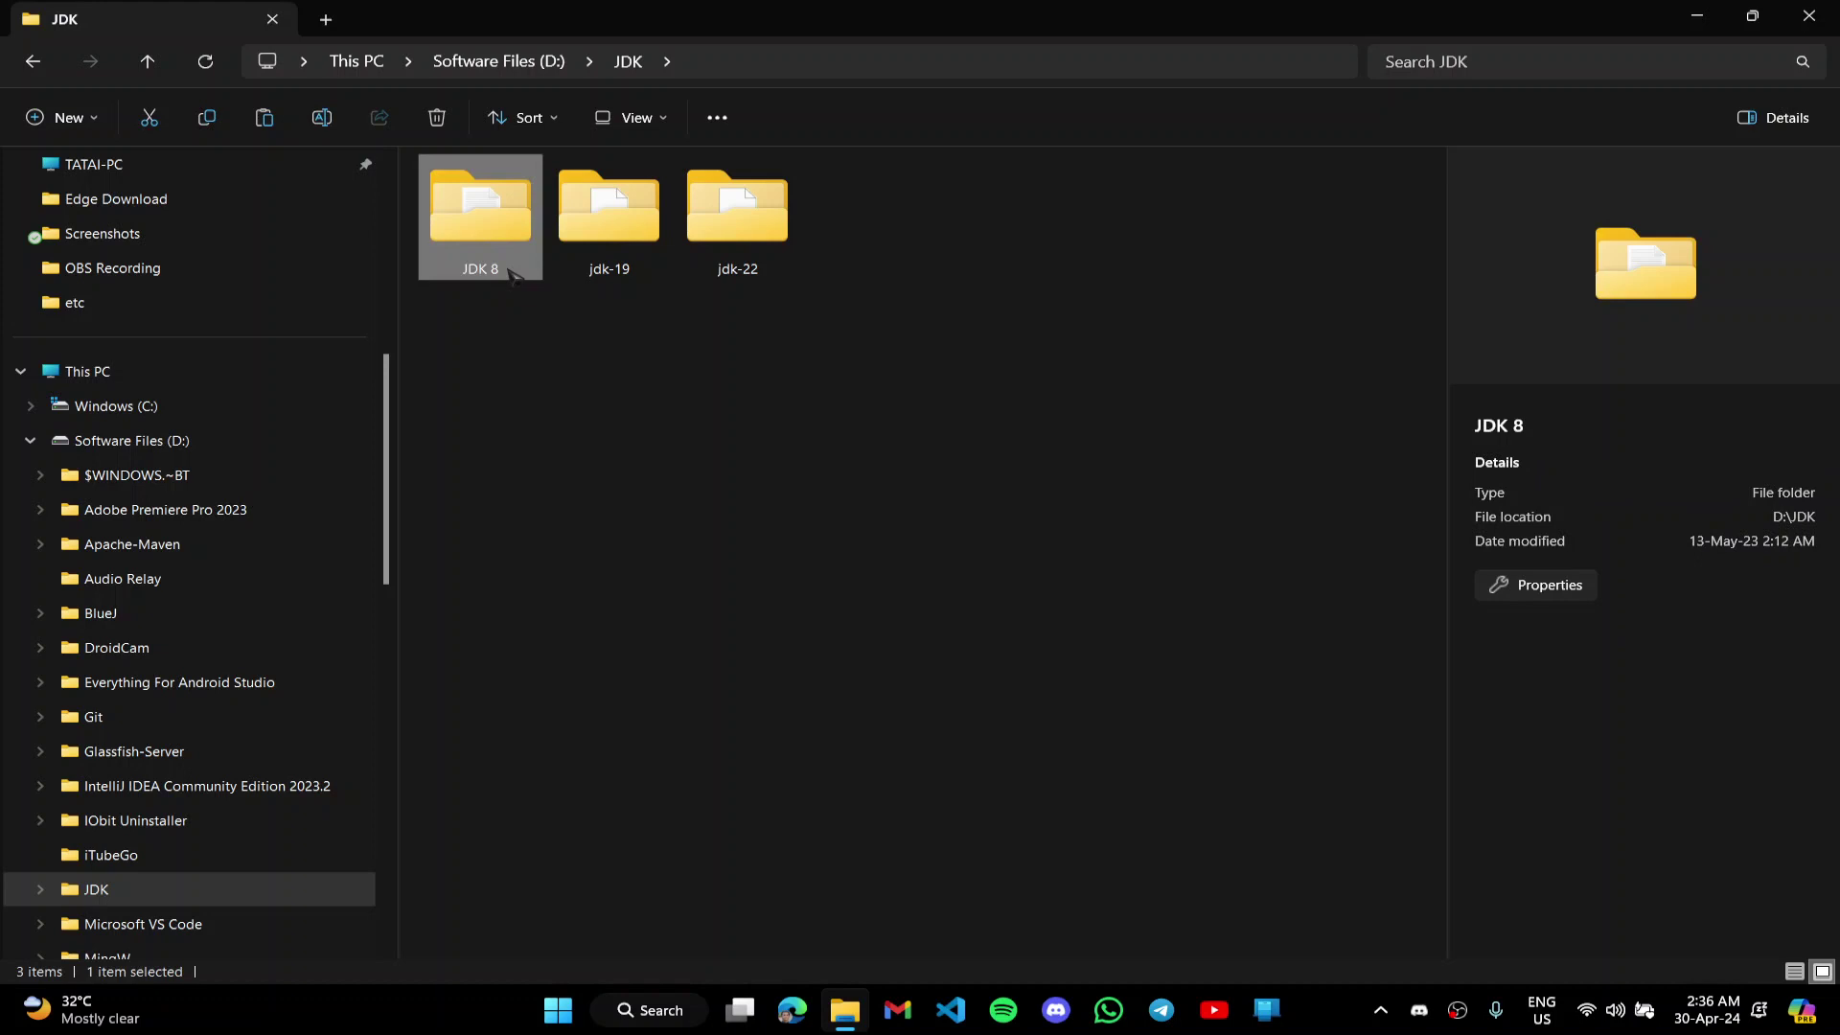
double_click(509, 273)
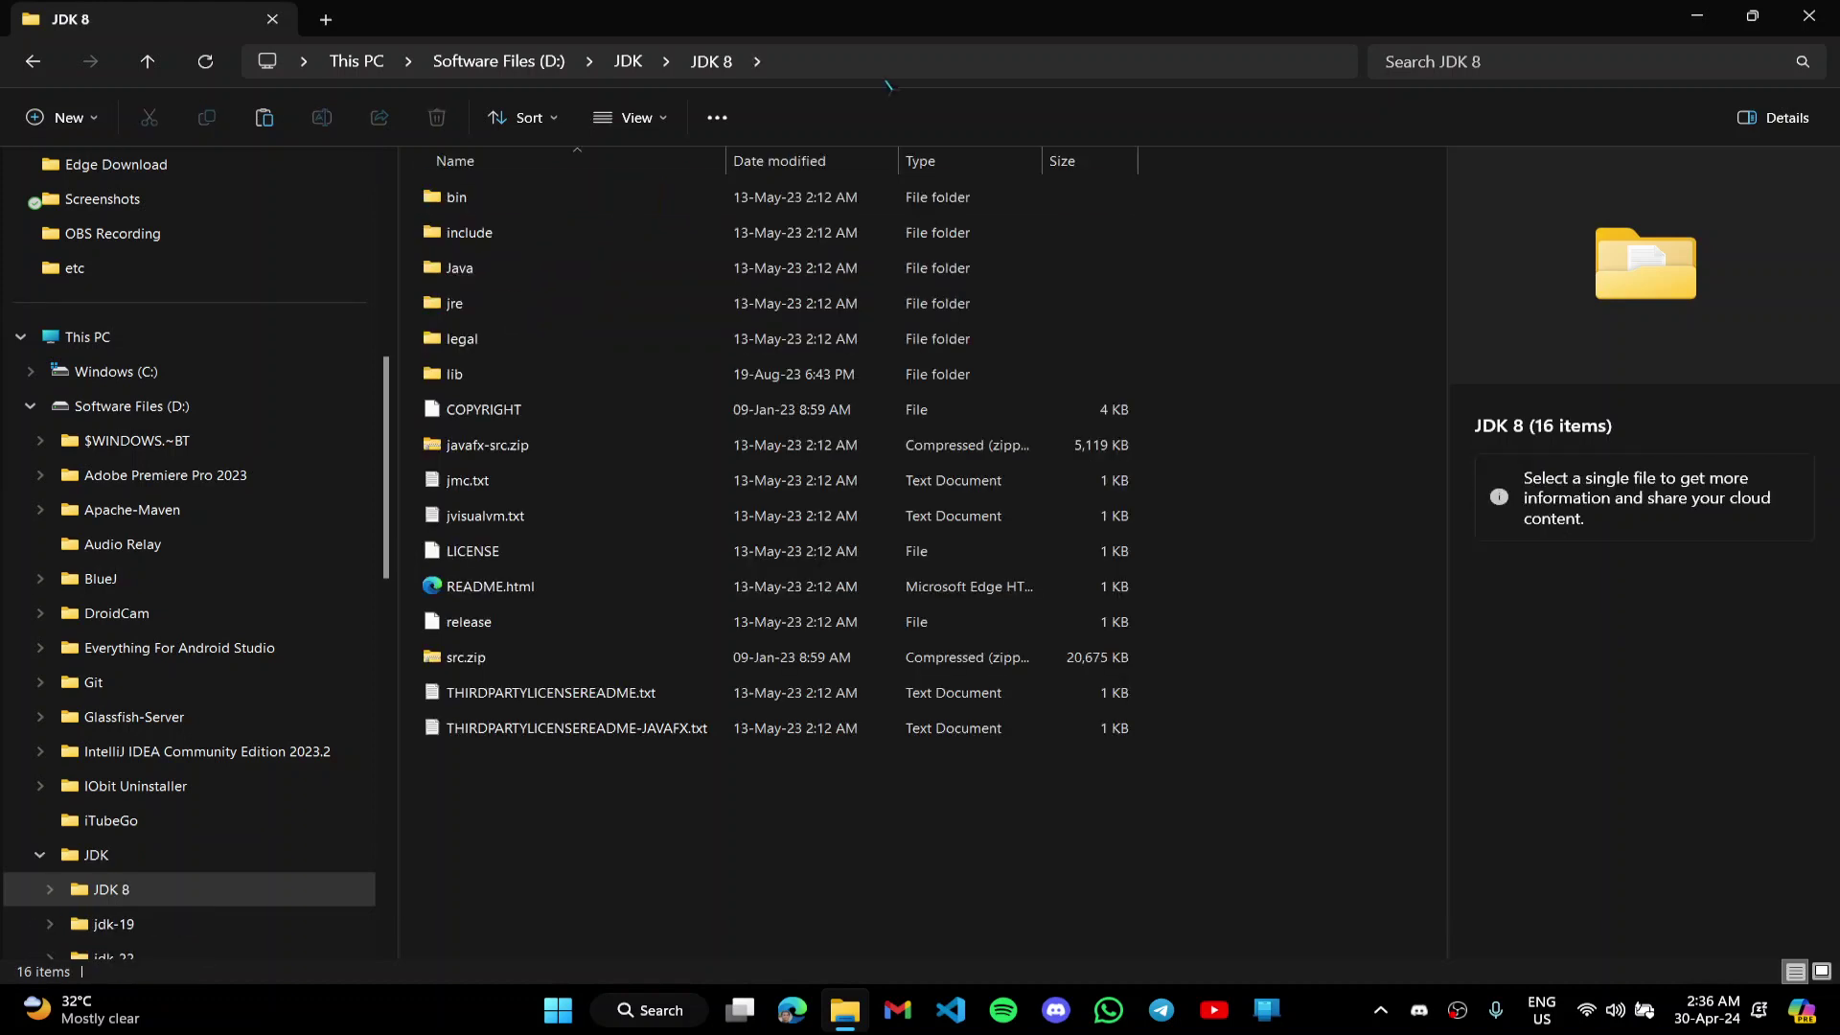
- Copy the full path of the JDK 8 folder, D:\JDK\JDK 8
click(887, 65)
key(ctrl+c)
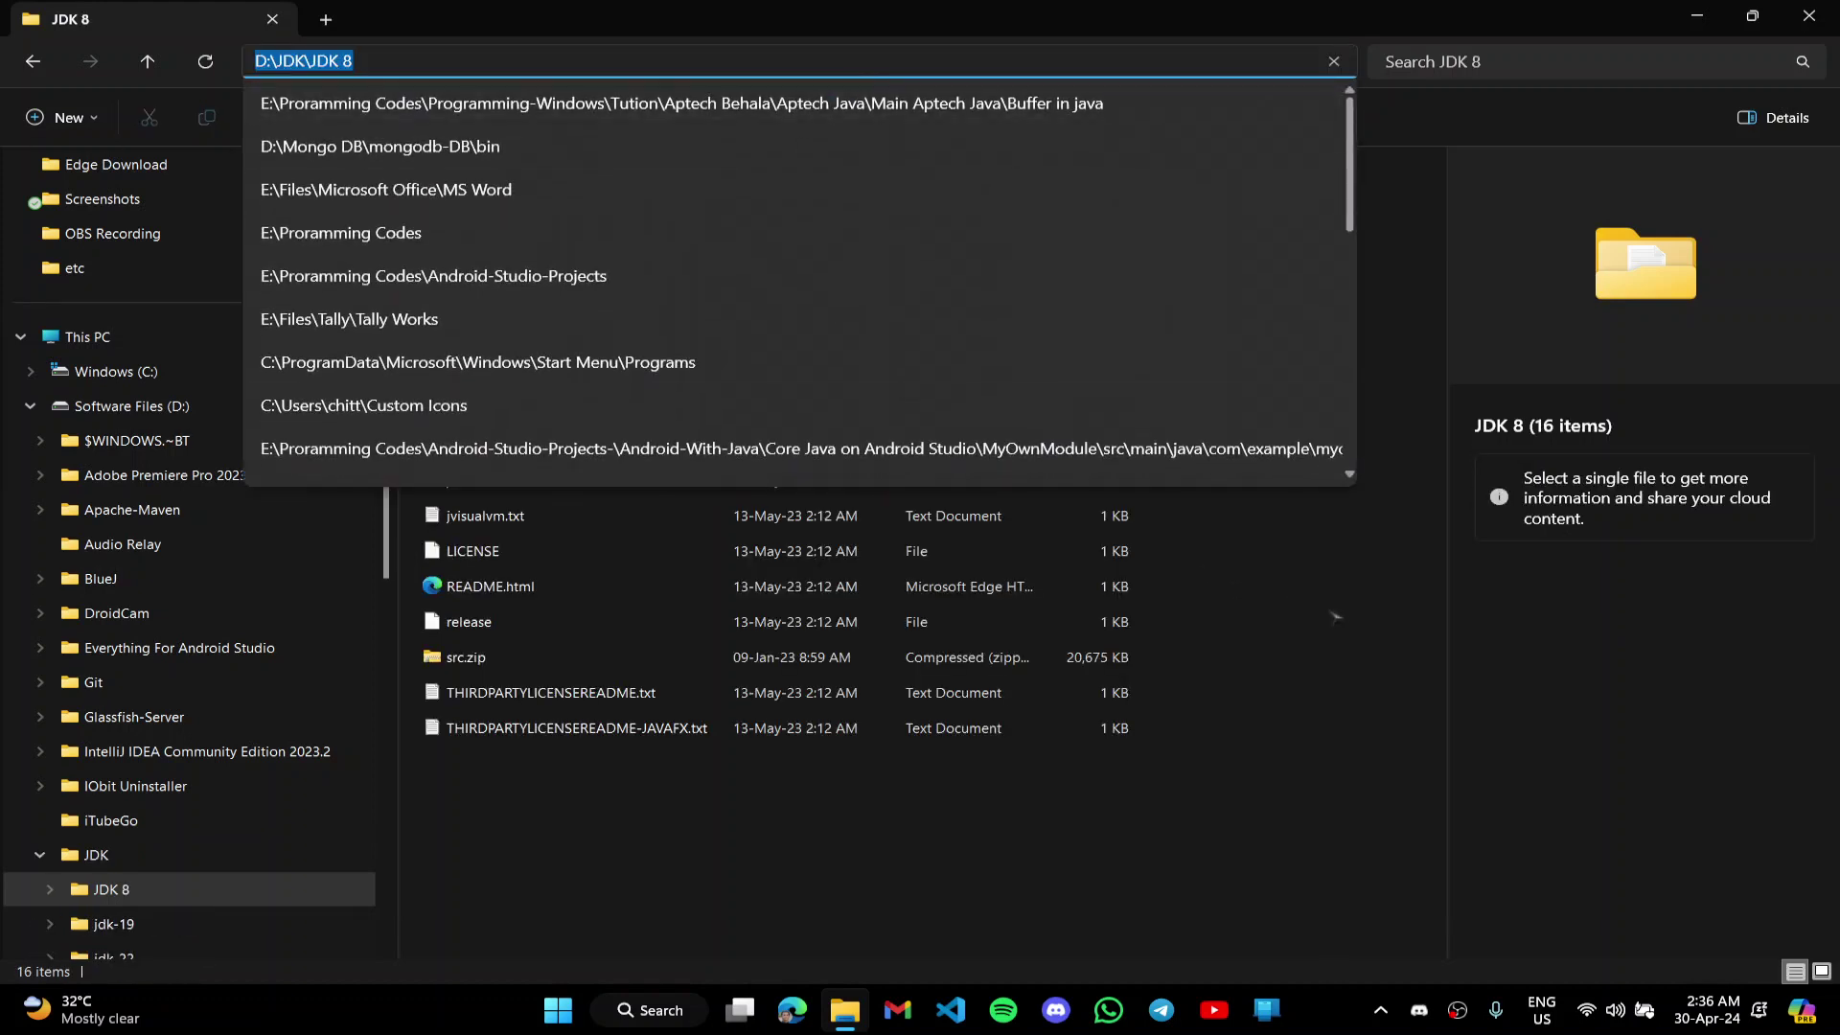
click(1335, 616)
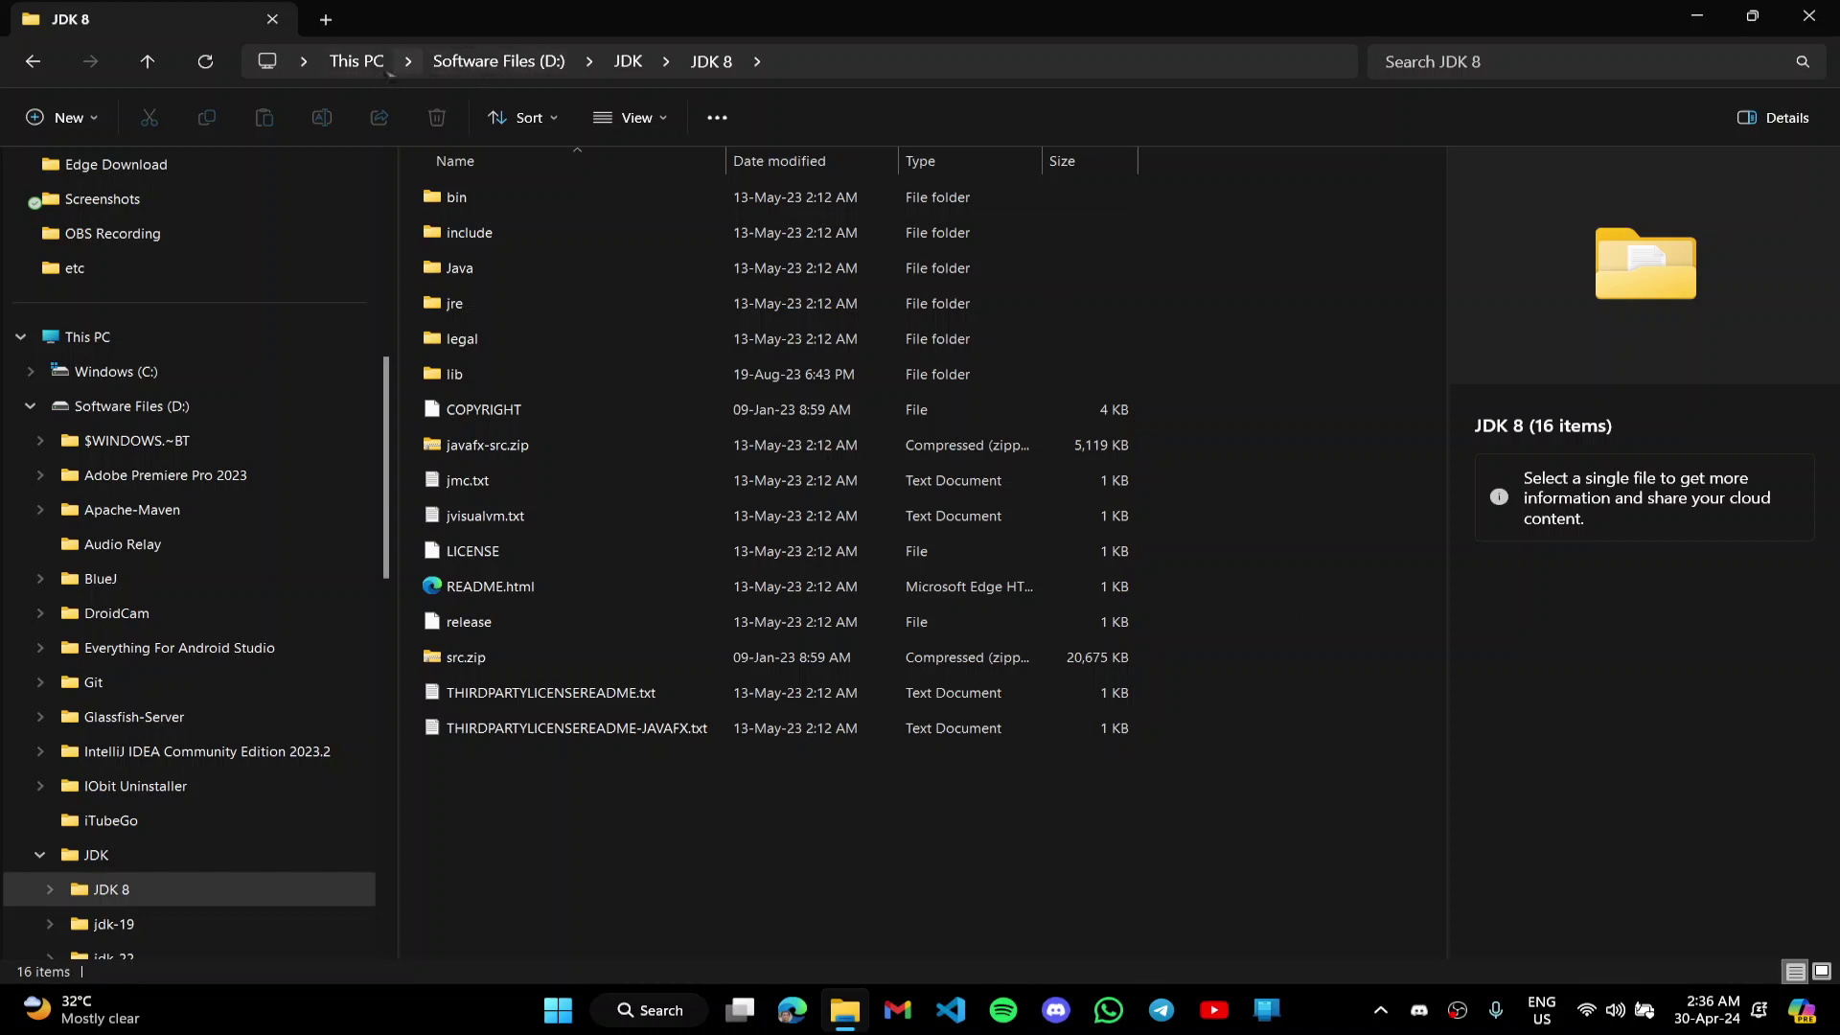
- Go back up to the Software Files (D:) drive and open the NetBeans 8.0.2 folder
key(alt+Up)
key(alt+Up)
key(alt+Up)
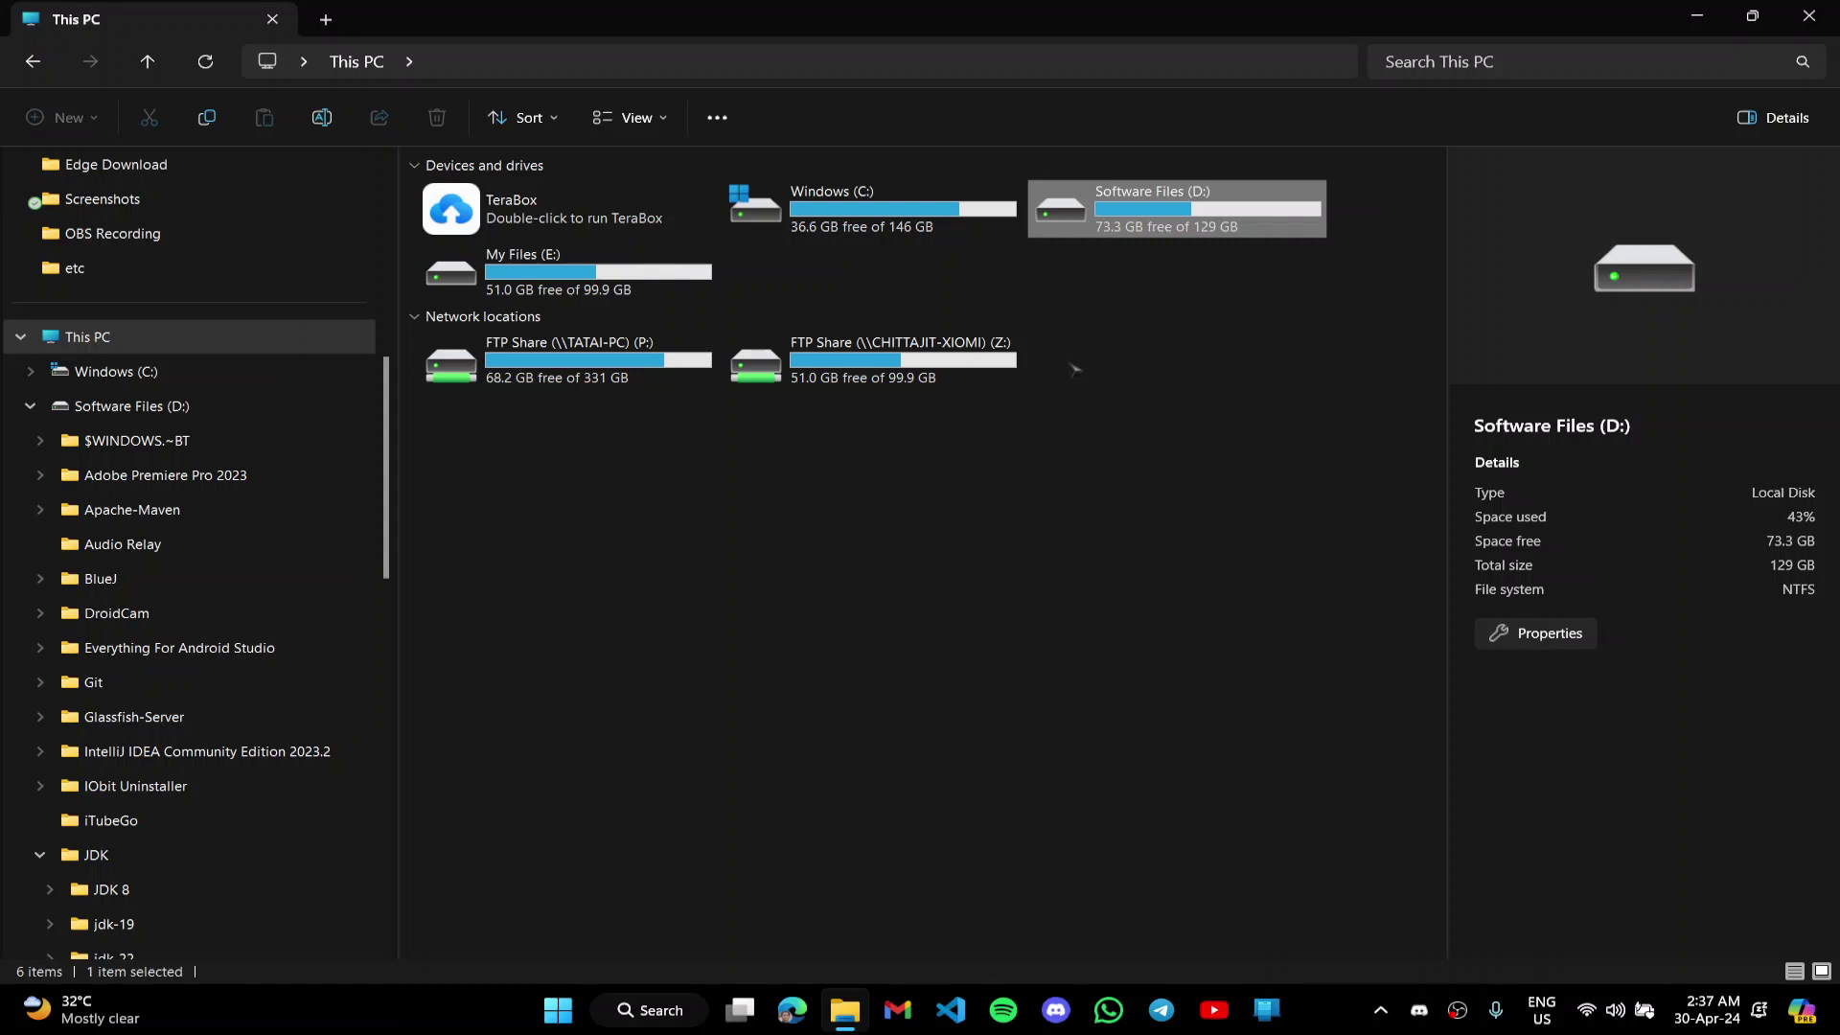
key(Return)
click(1066, 404)
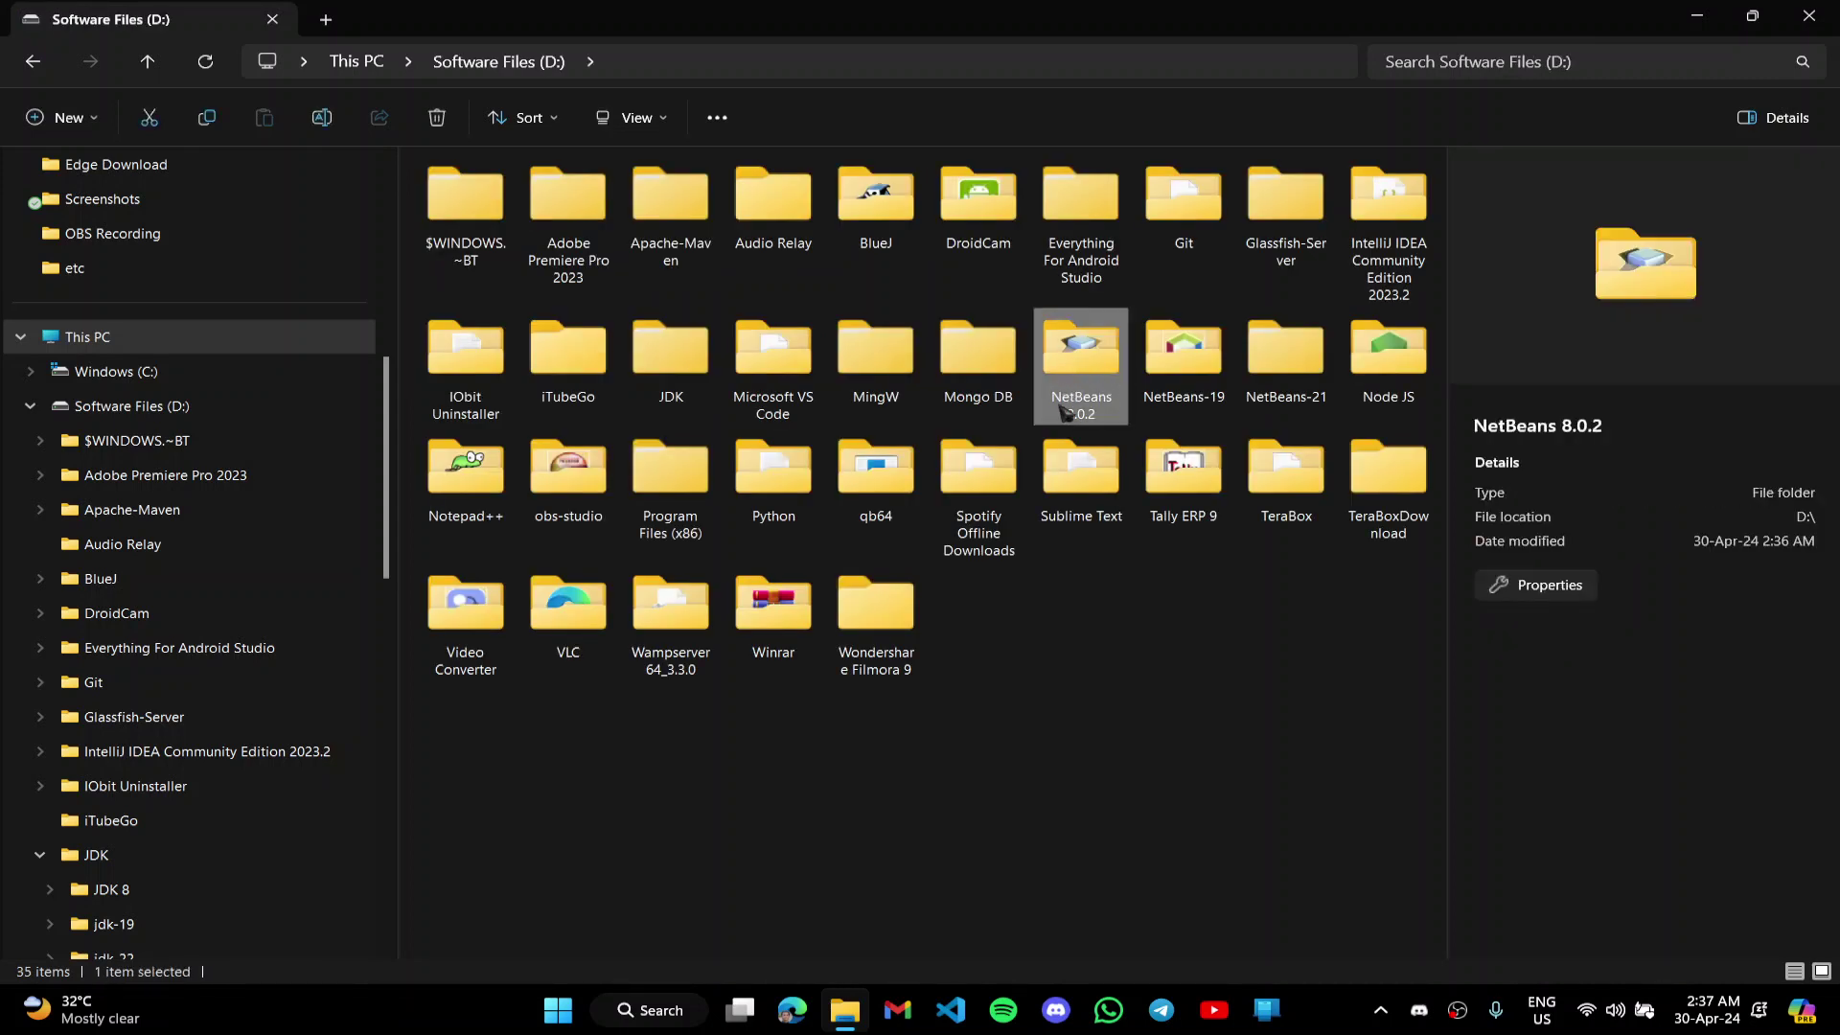
mouse_move(1089, 395)
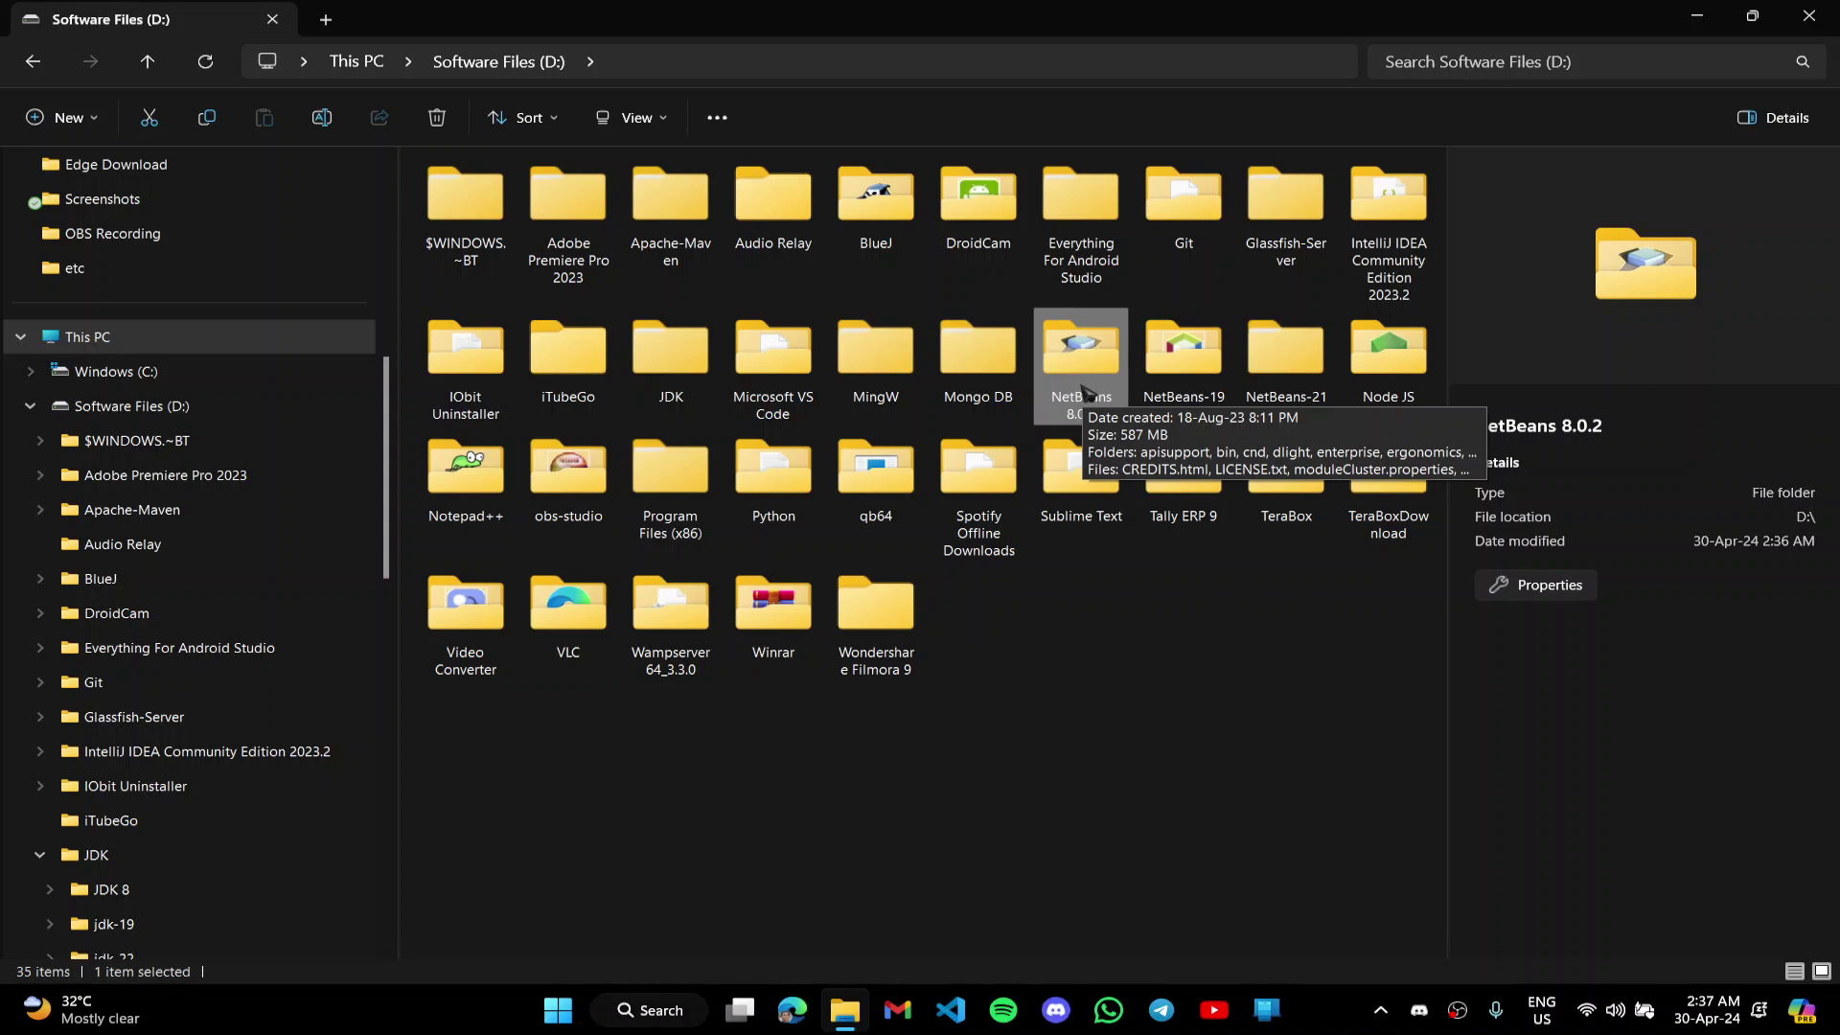
double_click(1086, 393)
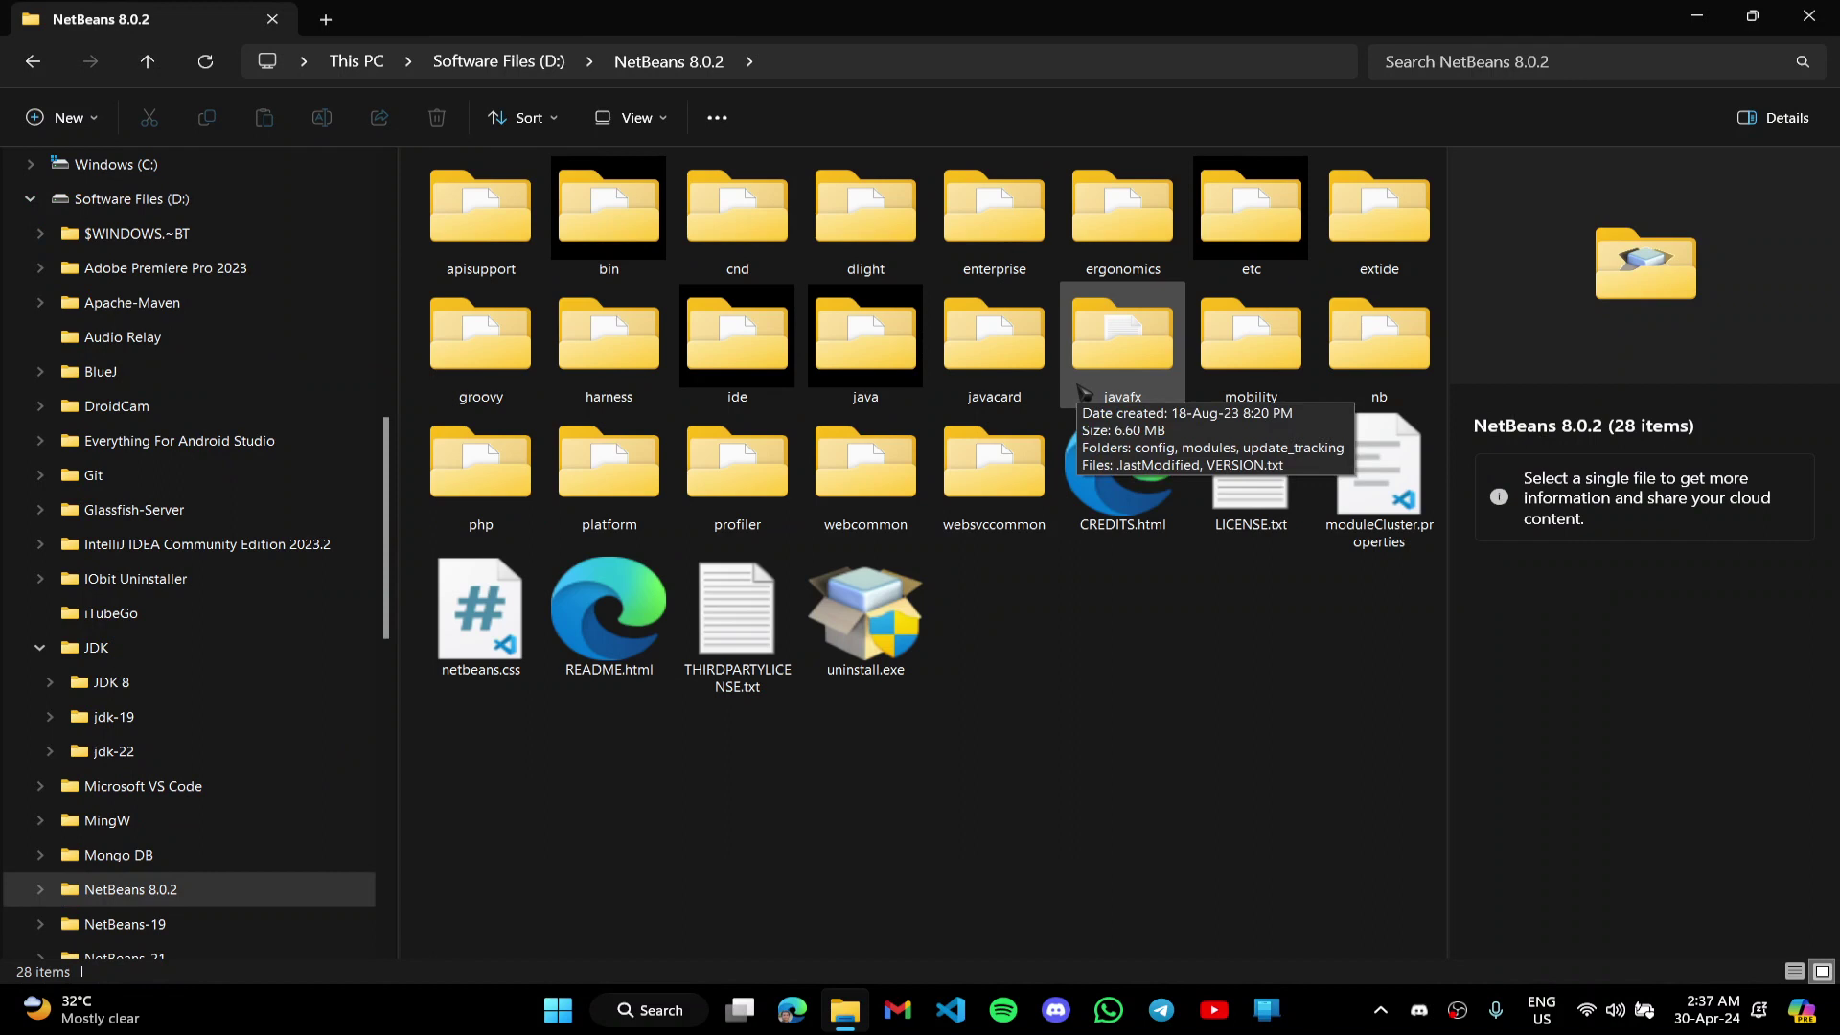
- Open the etc folder of the NetBeans 8.0.2 installation and select the netbeans.conf file
click(1294, 243)
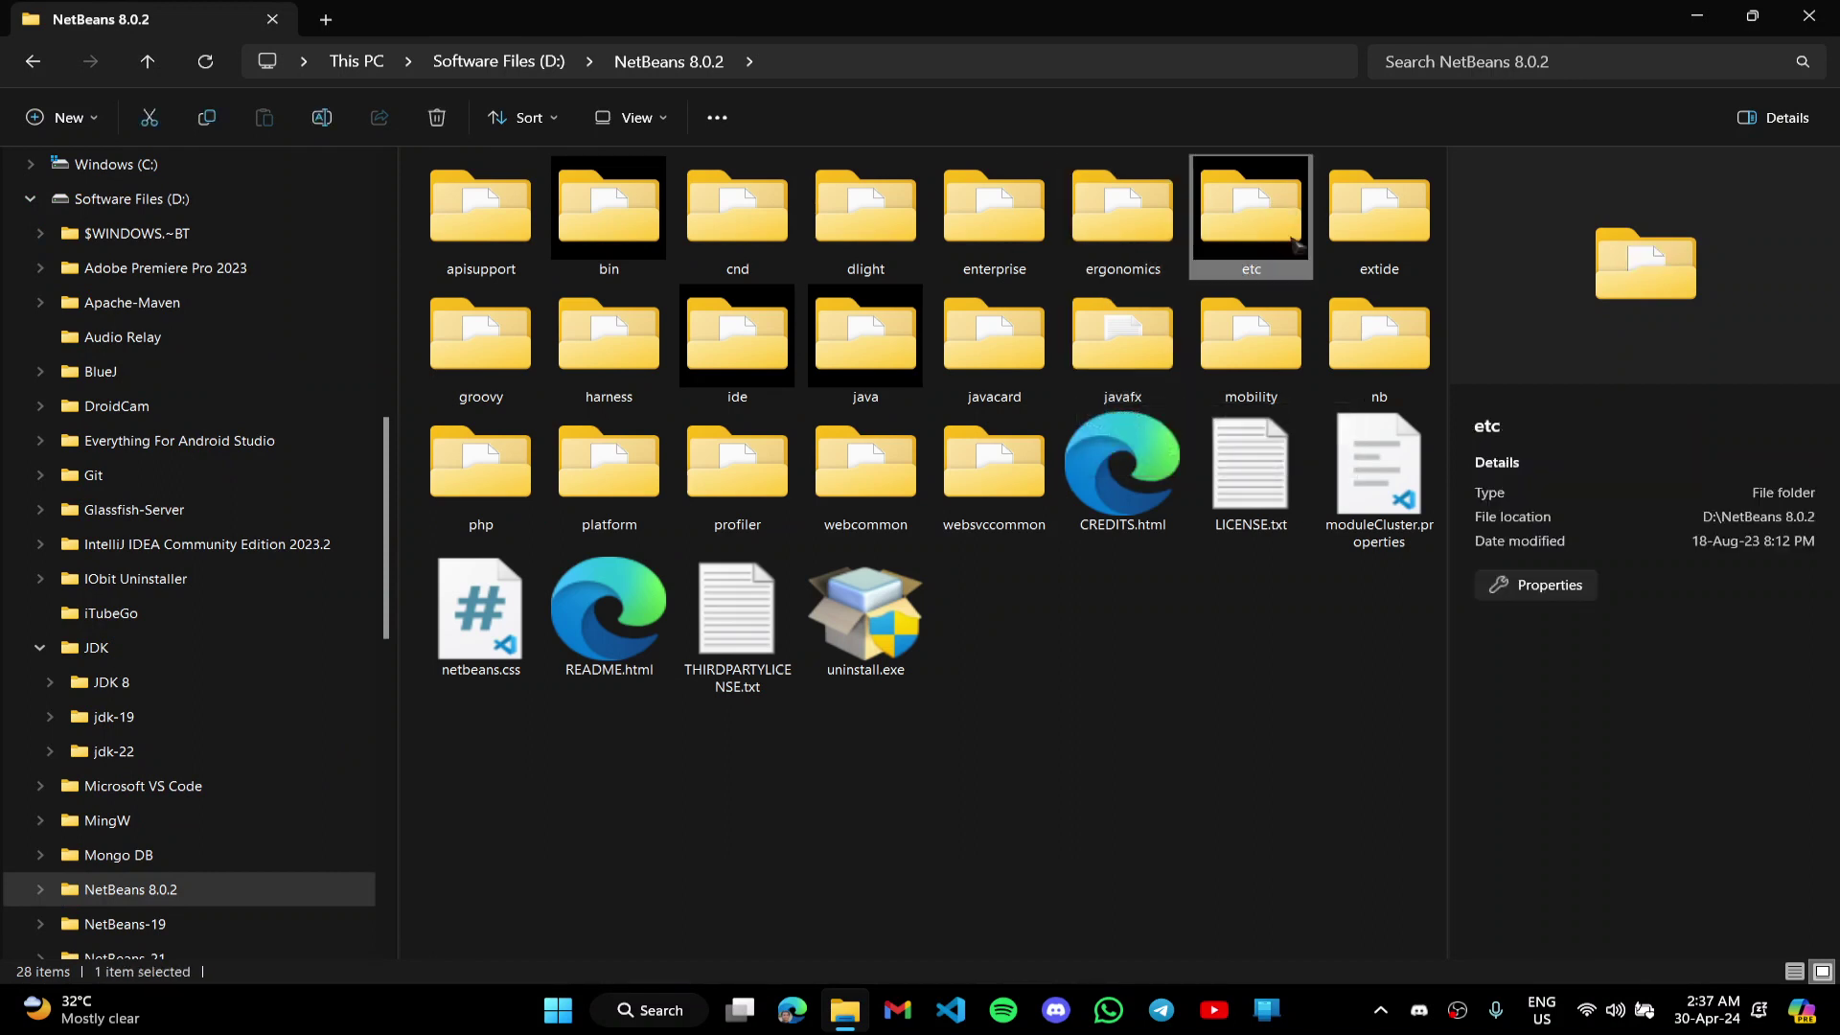
double_click(1296, 242)
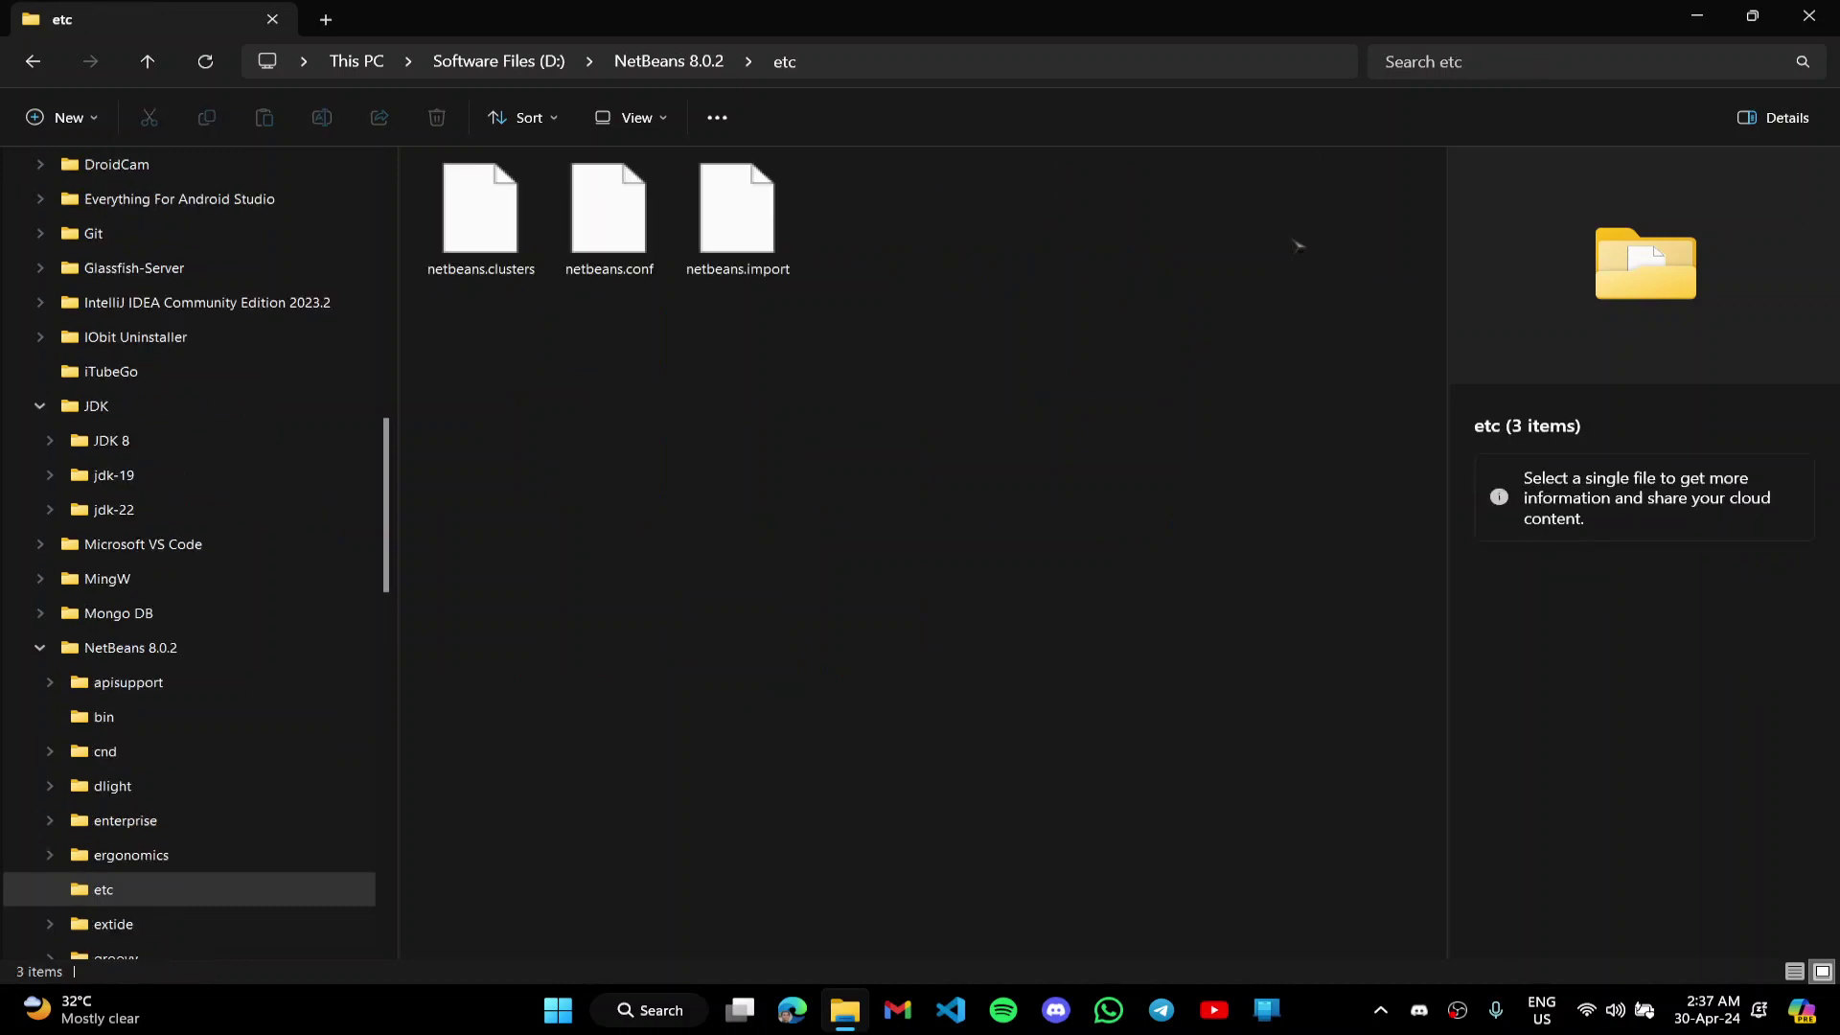
click(627, 203)
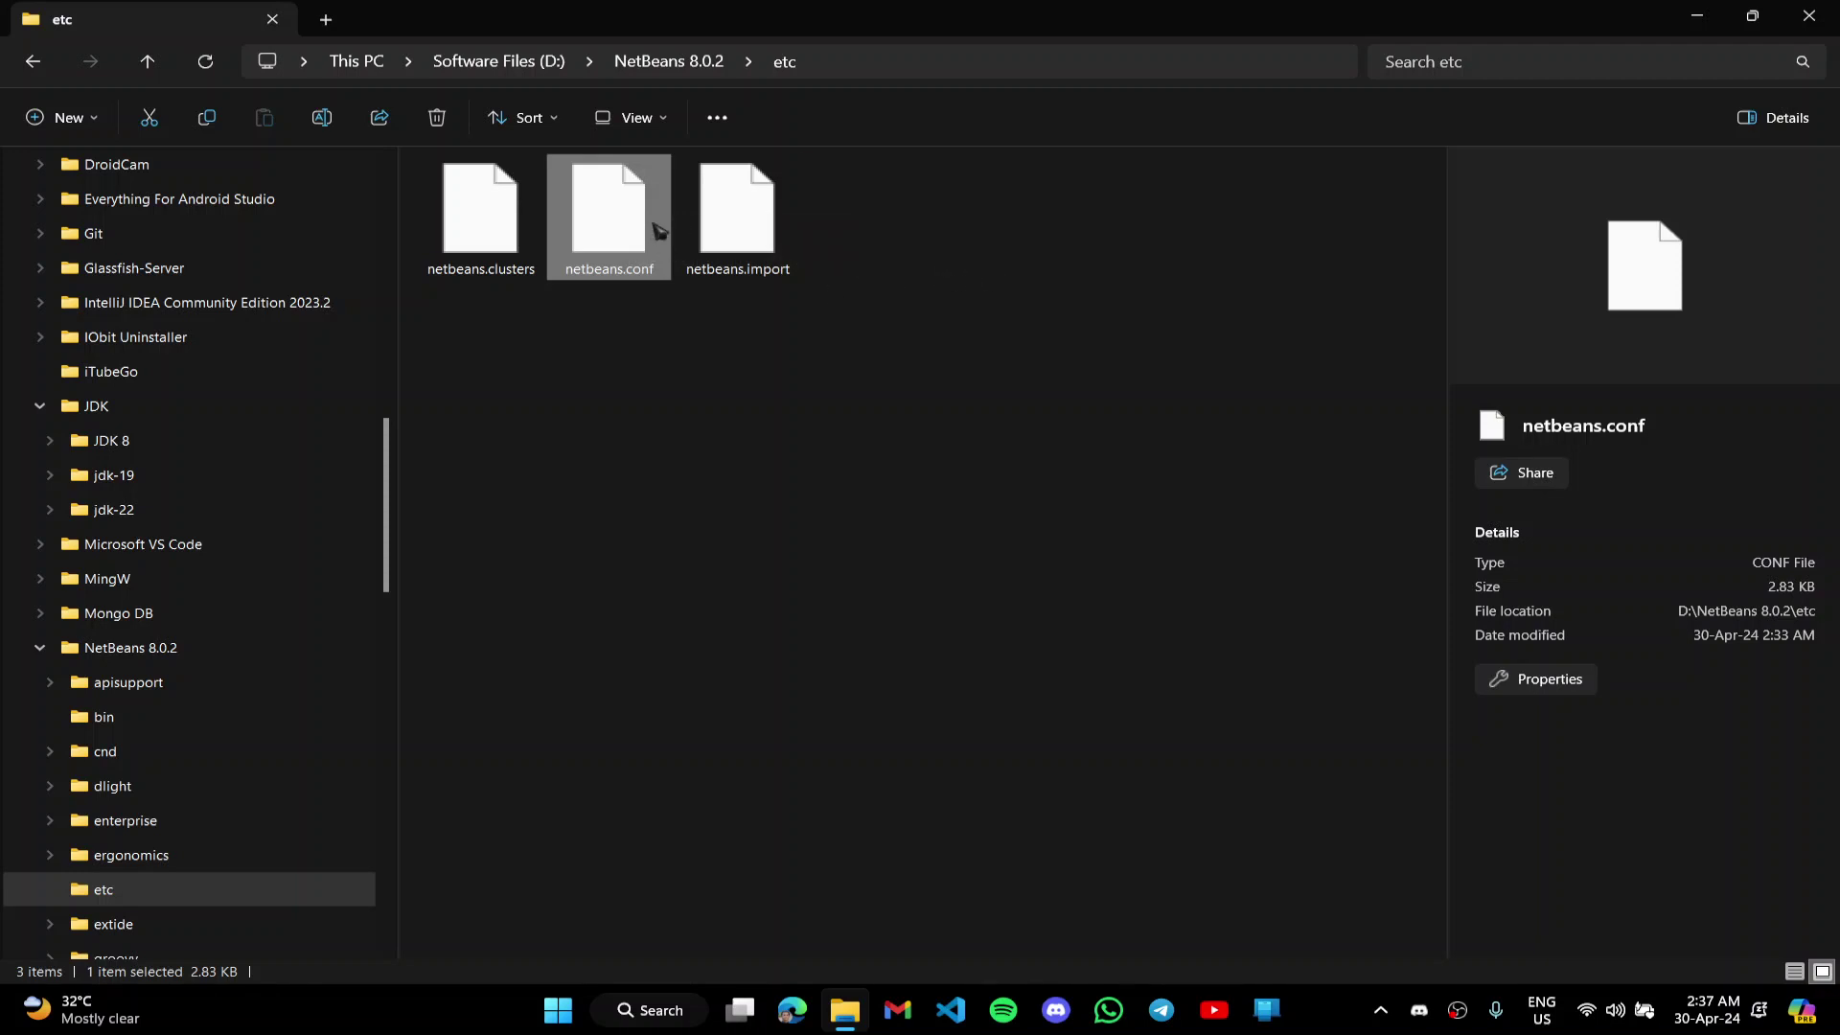
- Check that file name extensions are set to show in File Explorer
click(675, 128)
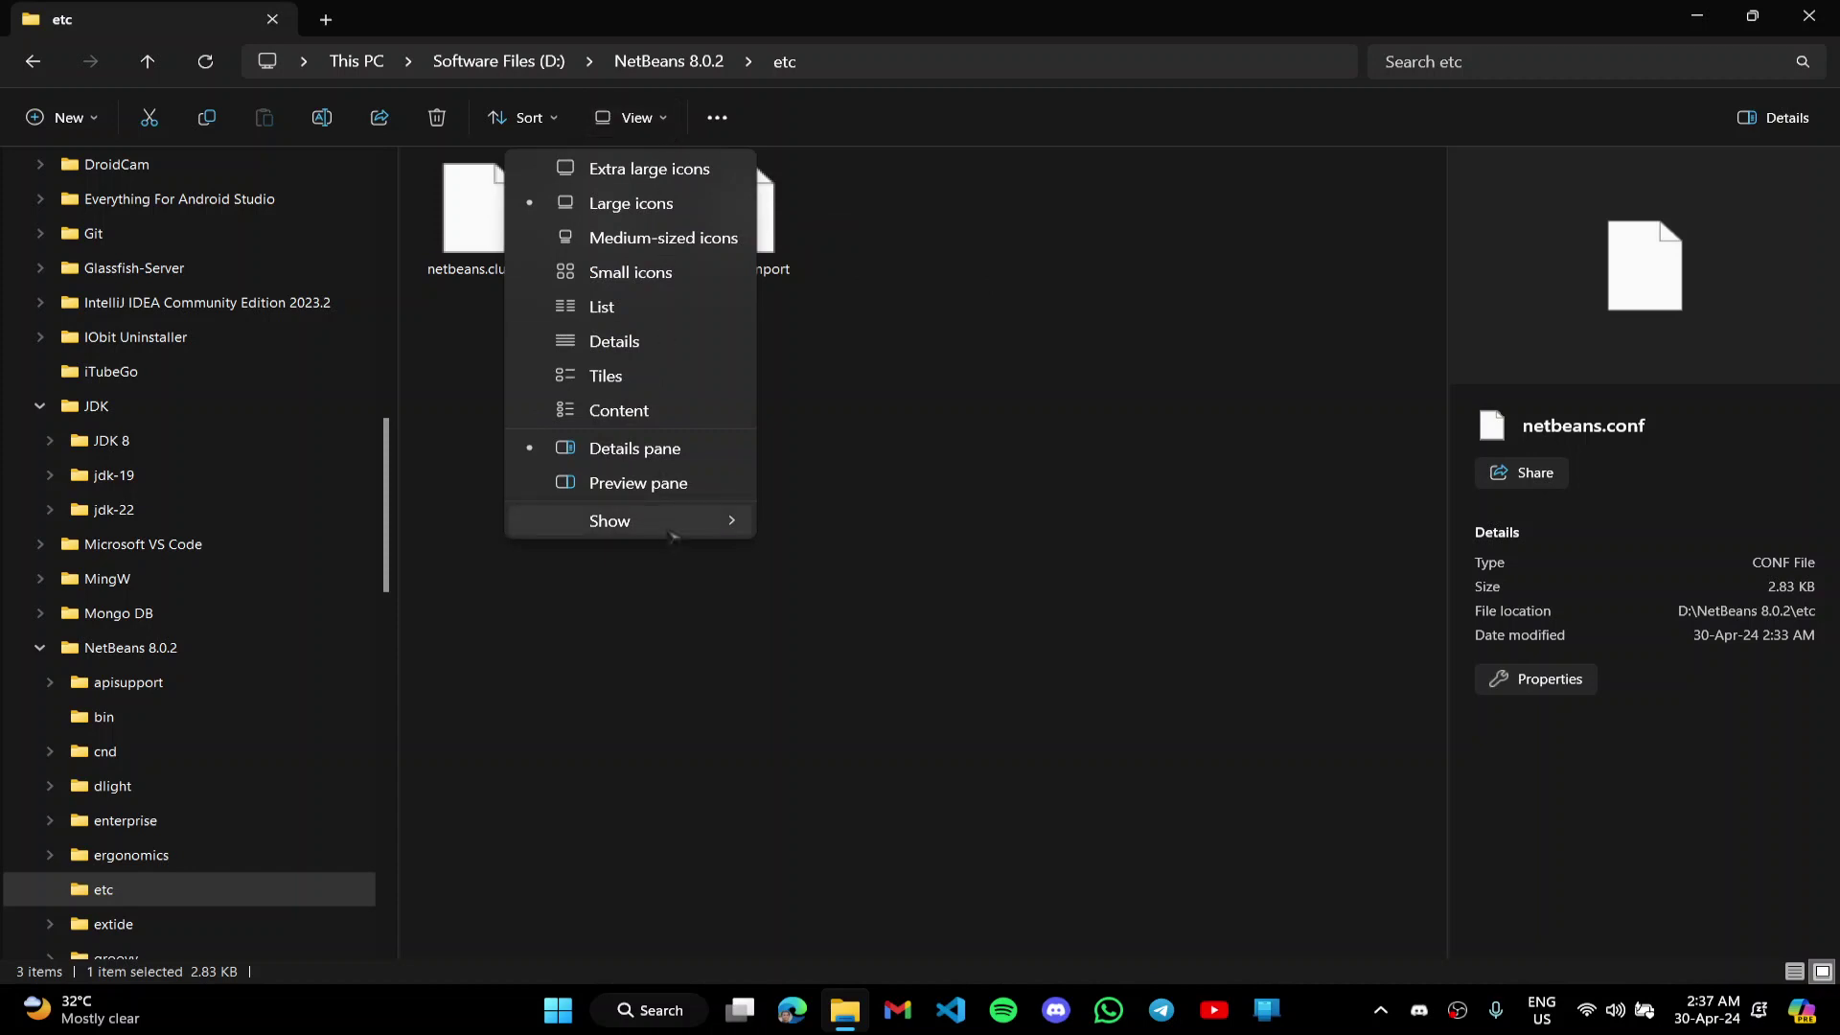
mouse_move(672, 537)
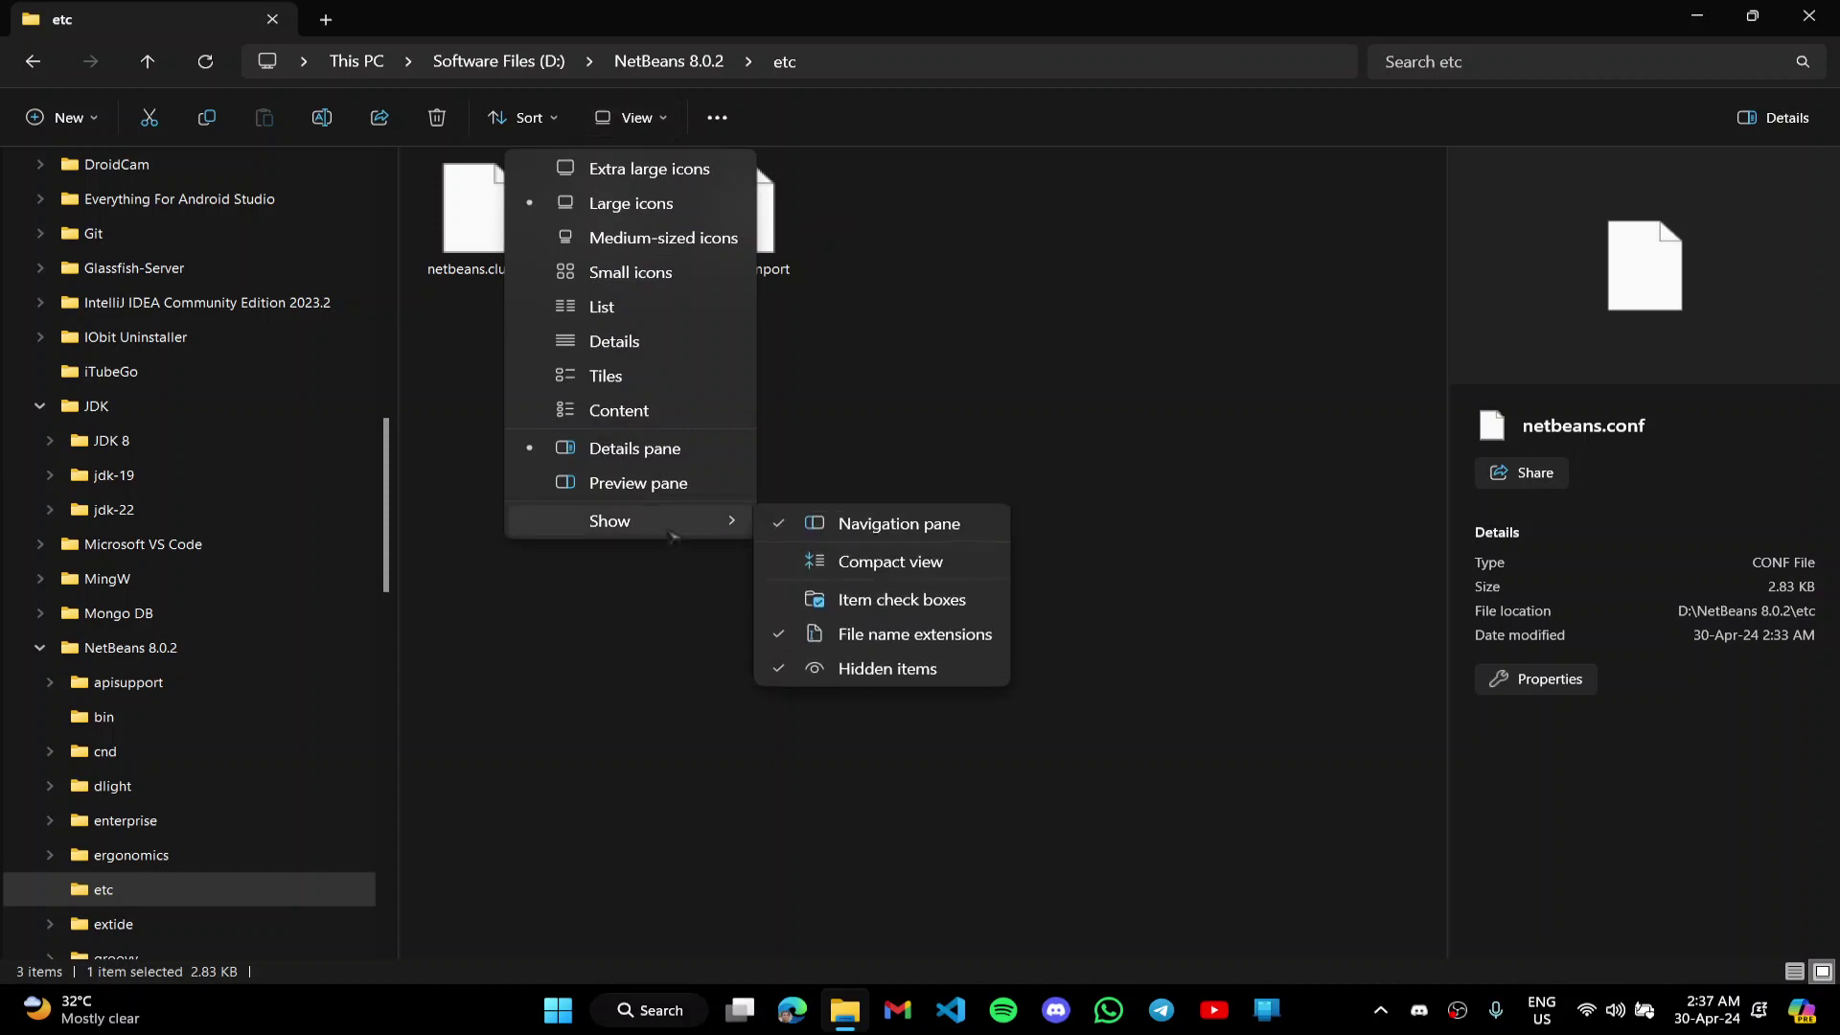
click(891, 635)
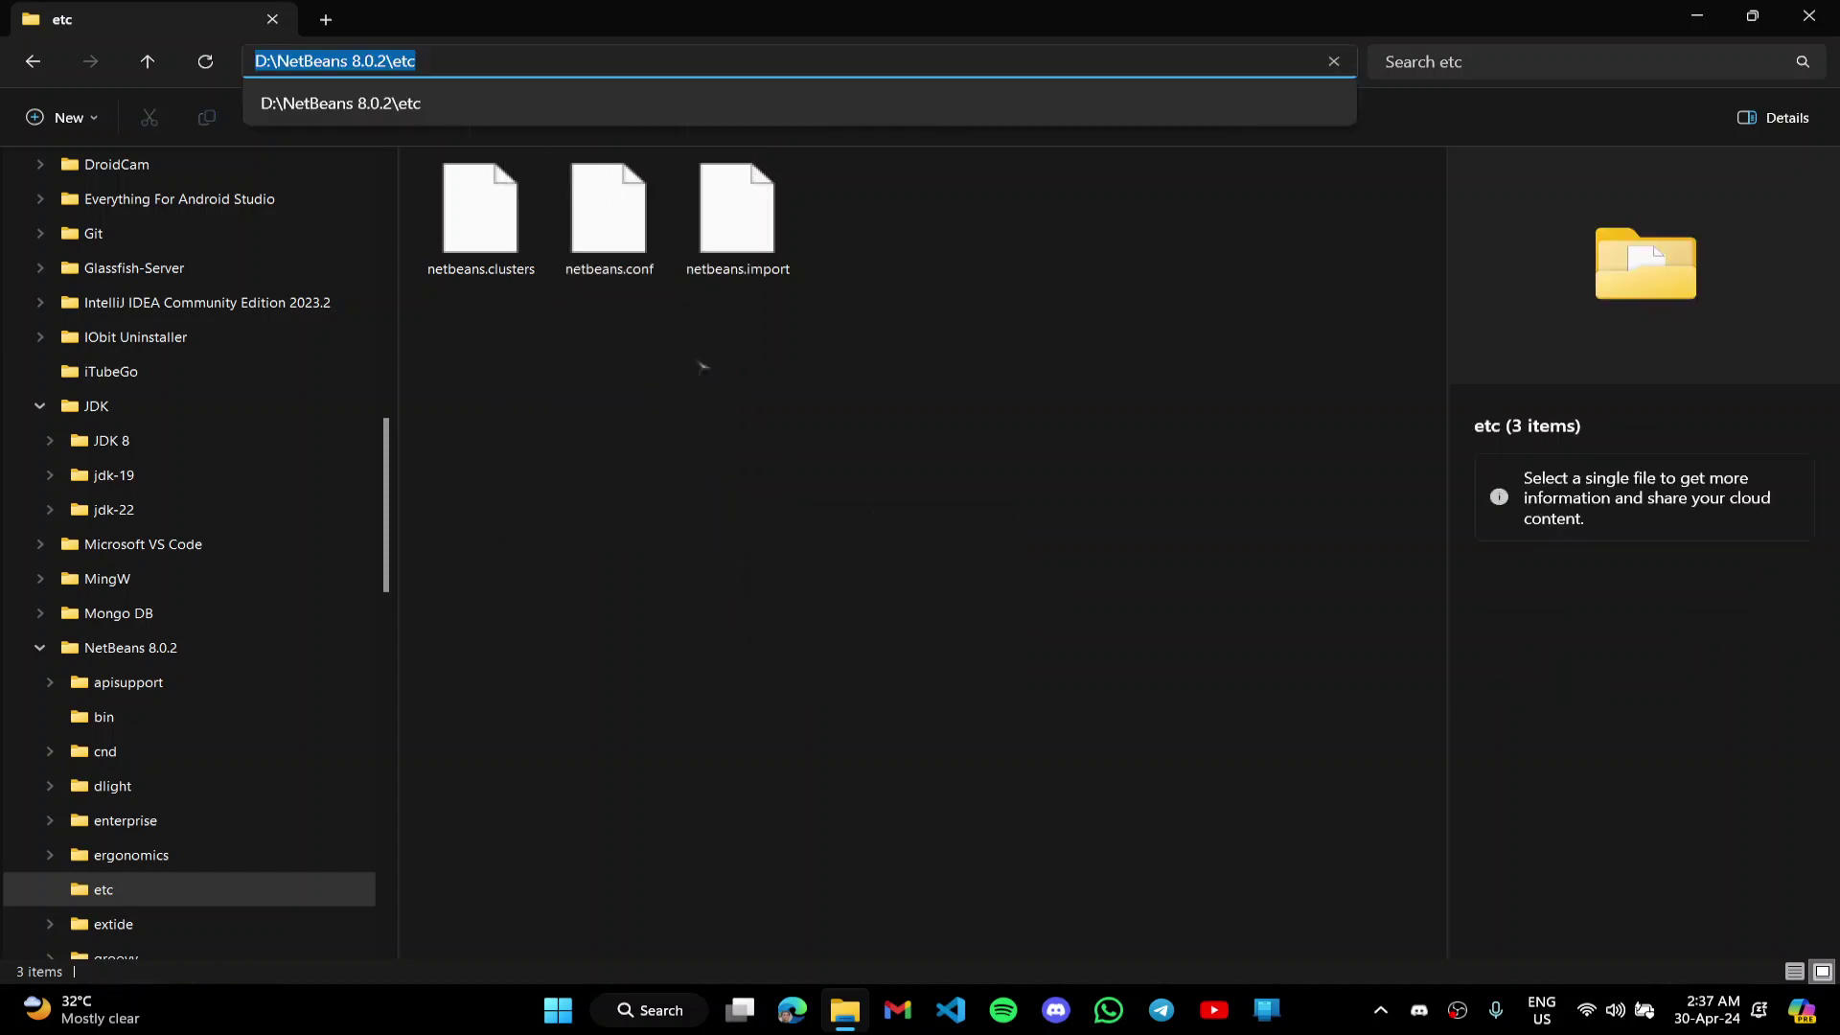
- Open netbeans.conf from the etc folder in Notepad++ and maximize the editor window
click(662, 273)
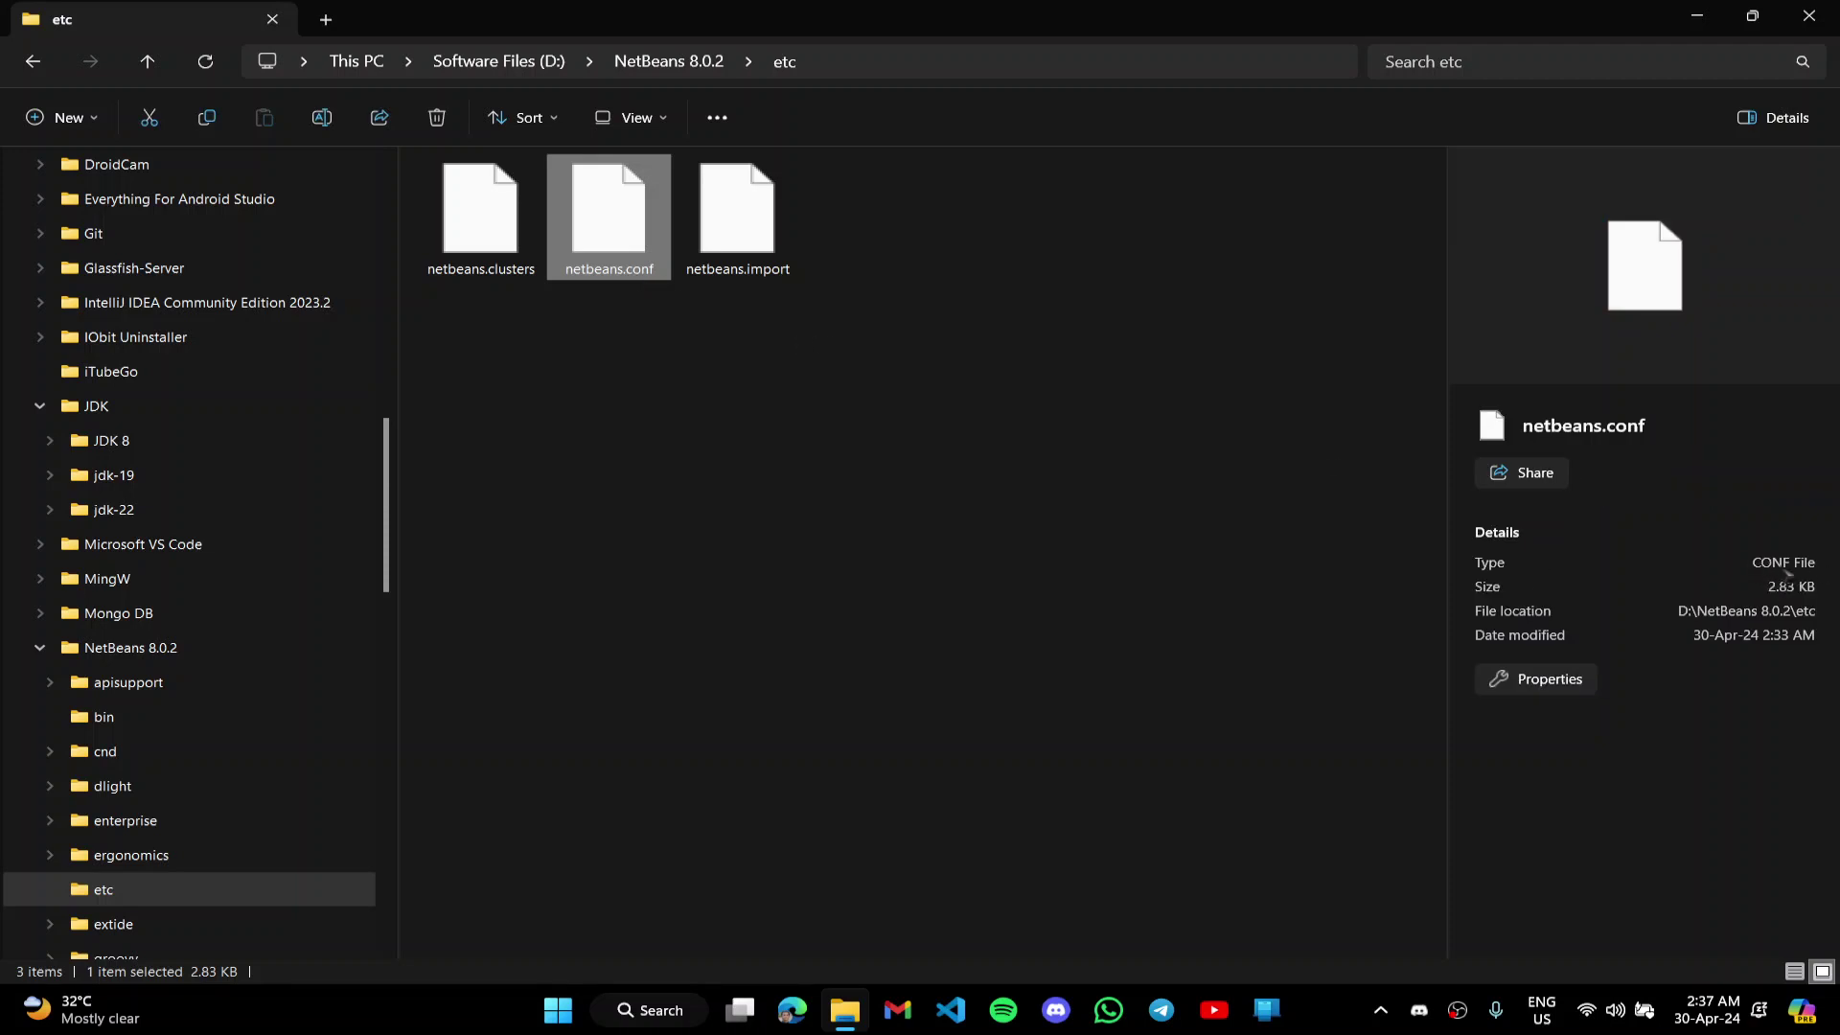
right_click(645, 245)
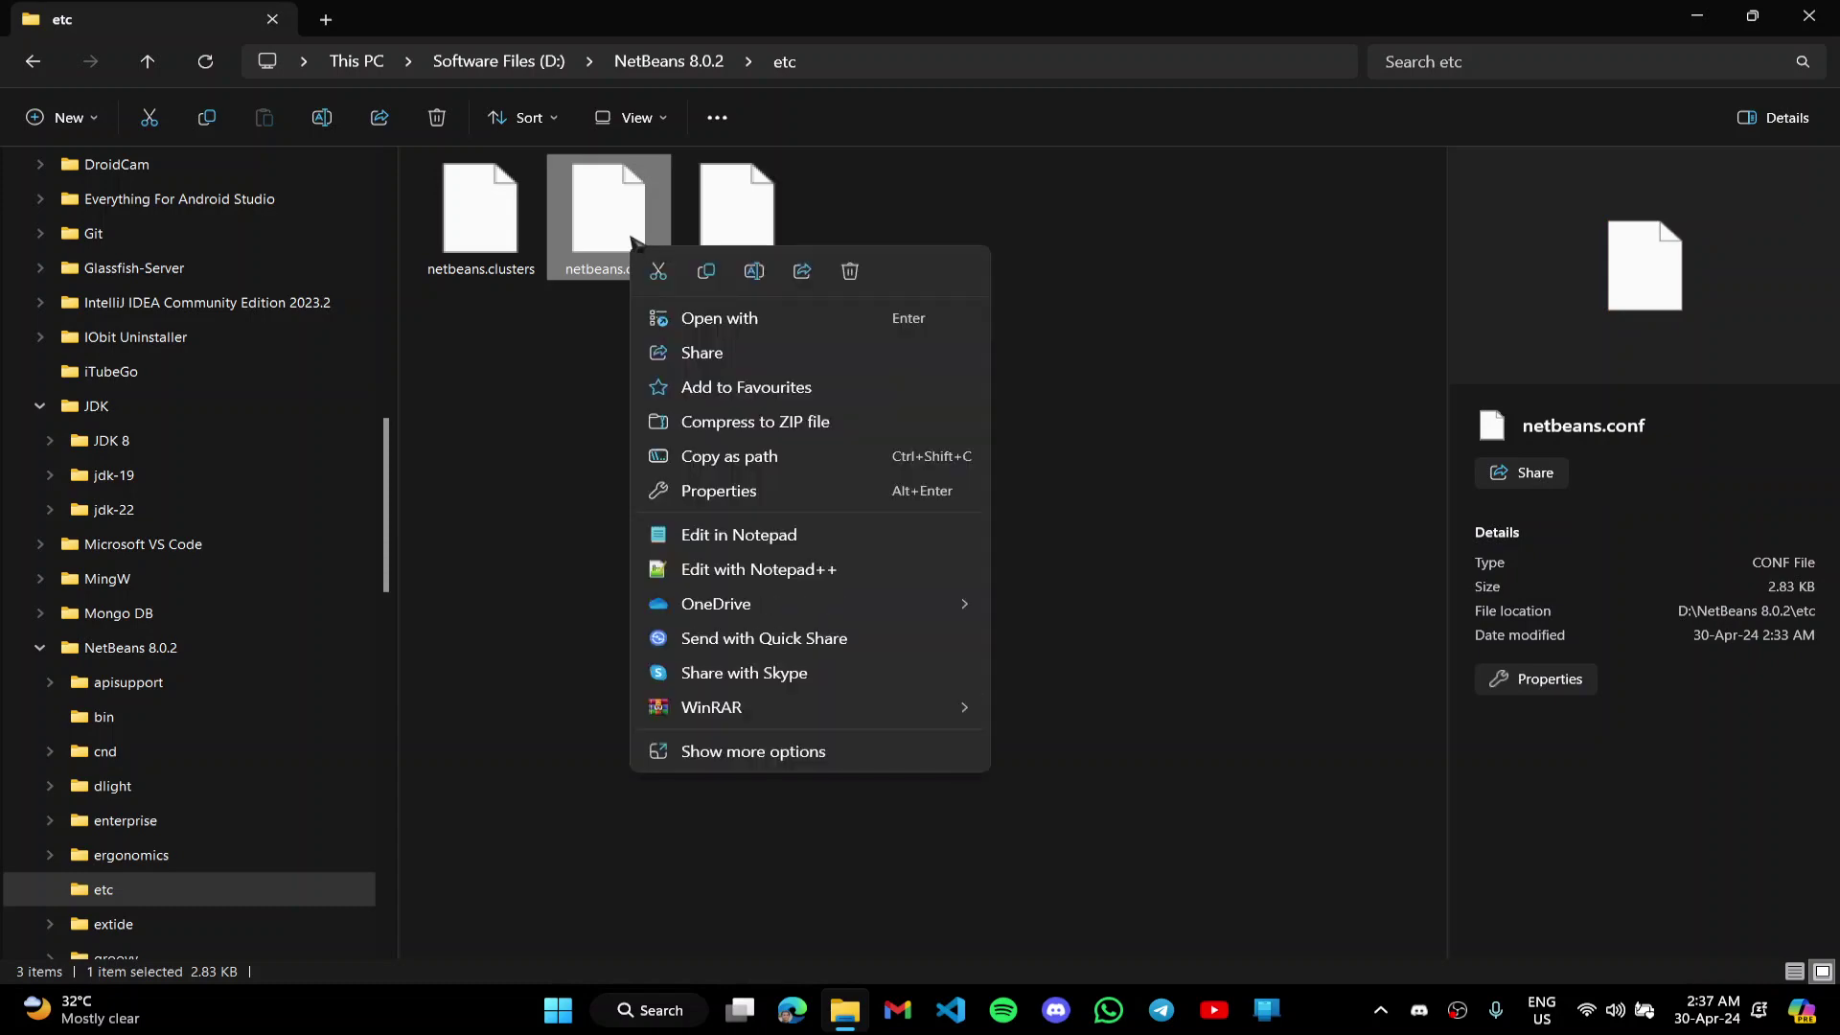
click(776, 567)
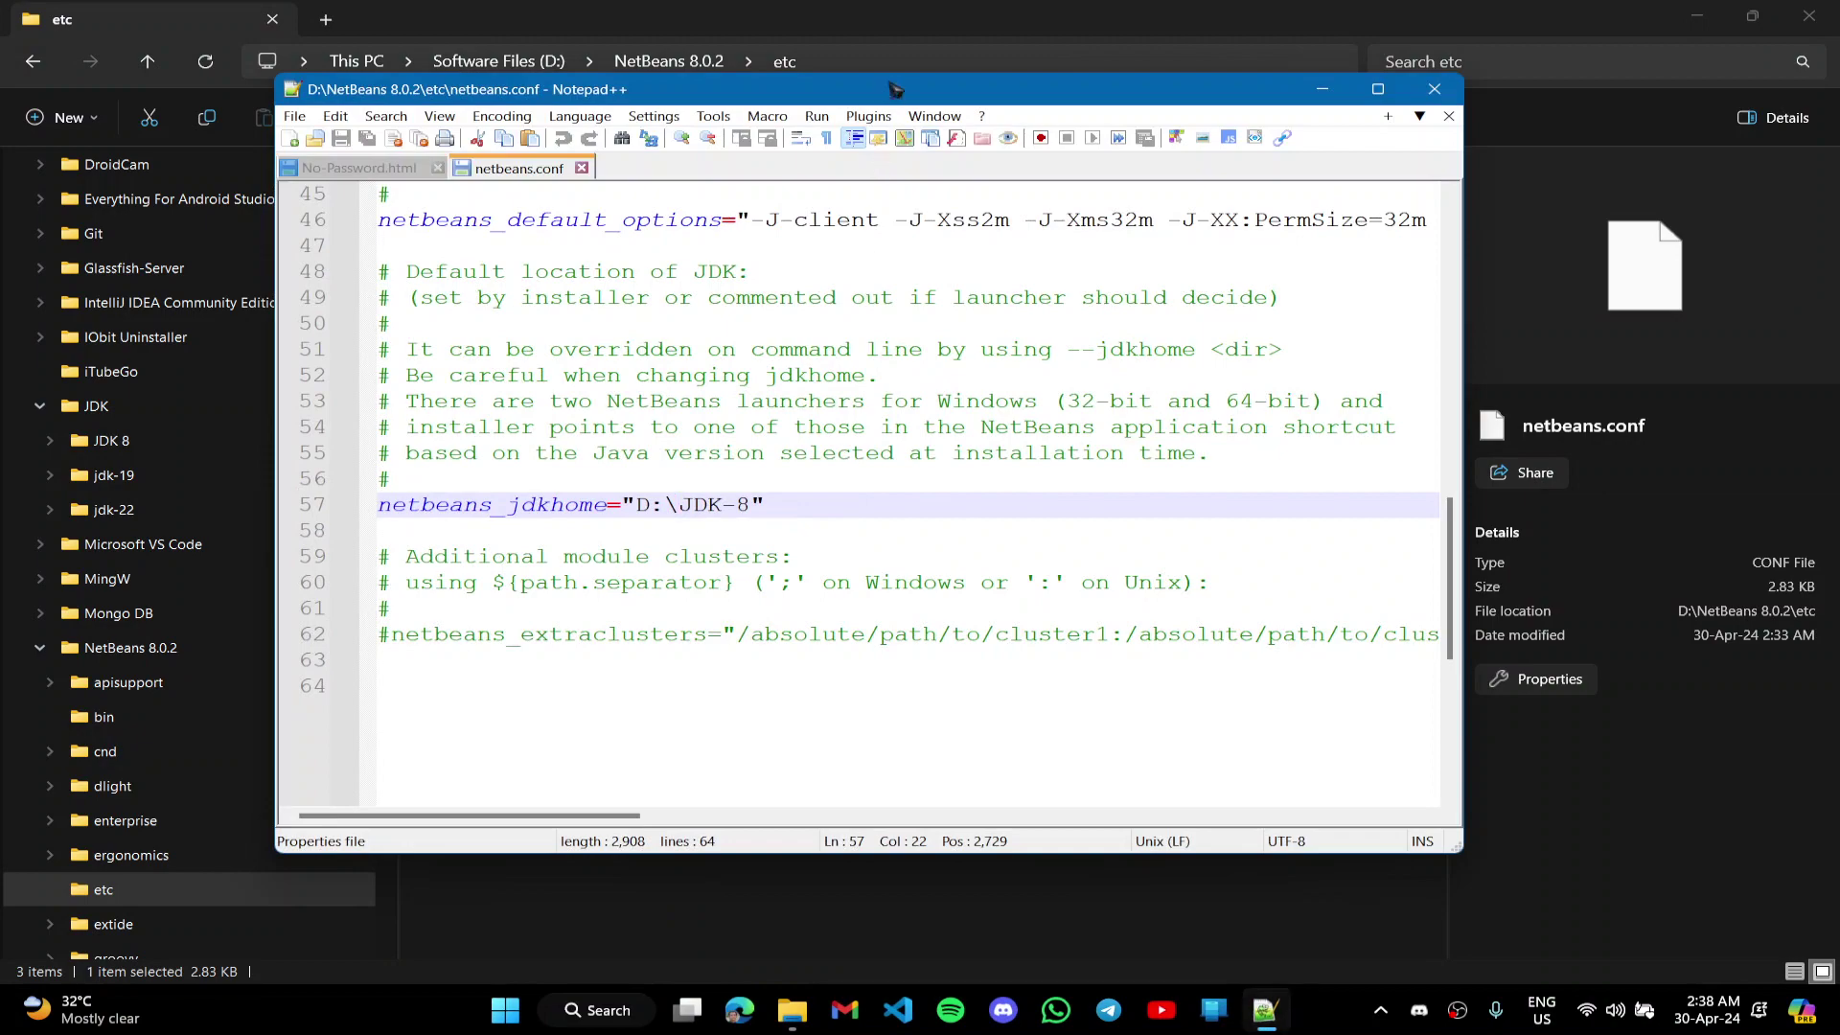
double_click(903, 93)
- Look through netbeans.conf to find the netbeans_jdkhome line under the default location of JDK
click(984, 326)
scroll(987, 330, up, 15)
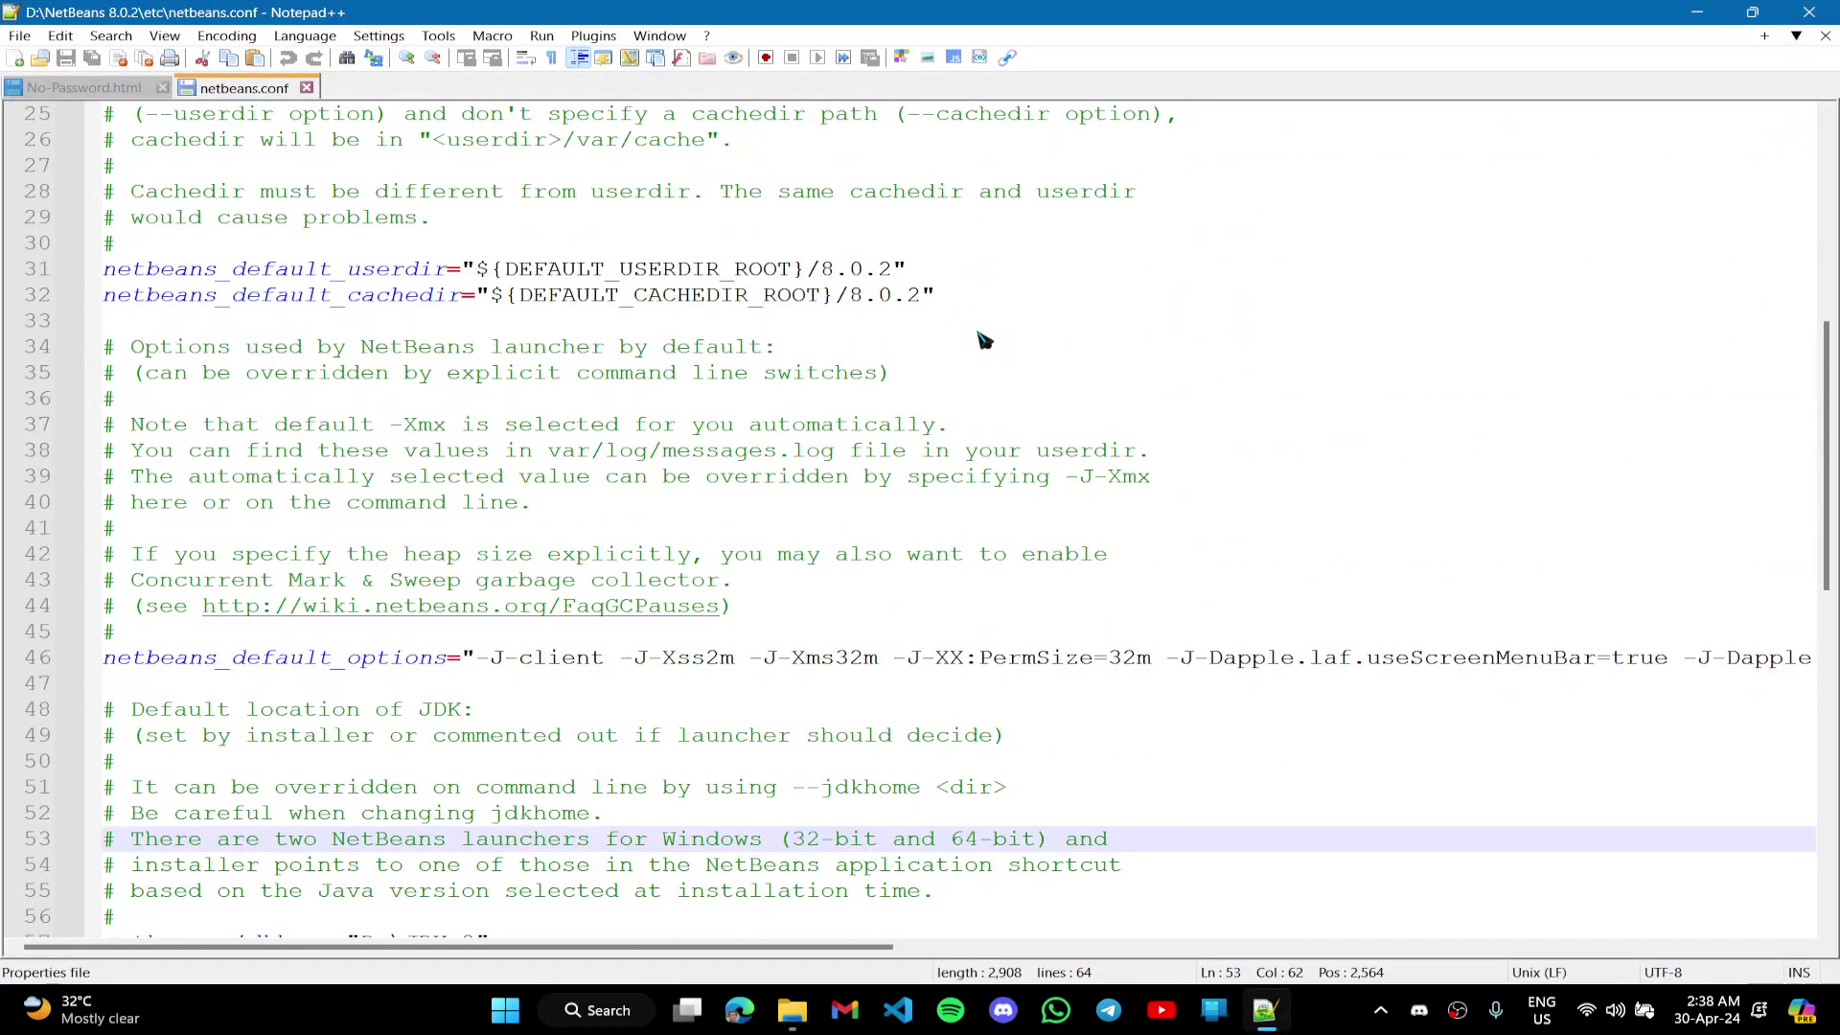
drag(1177, 172, 1305, 761)
scroll(1306, 761, down, 1)
click(1304, 736)
scroll(1275, 690, down, 10)
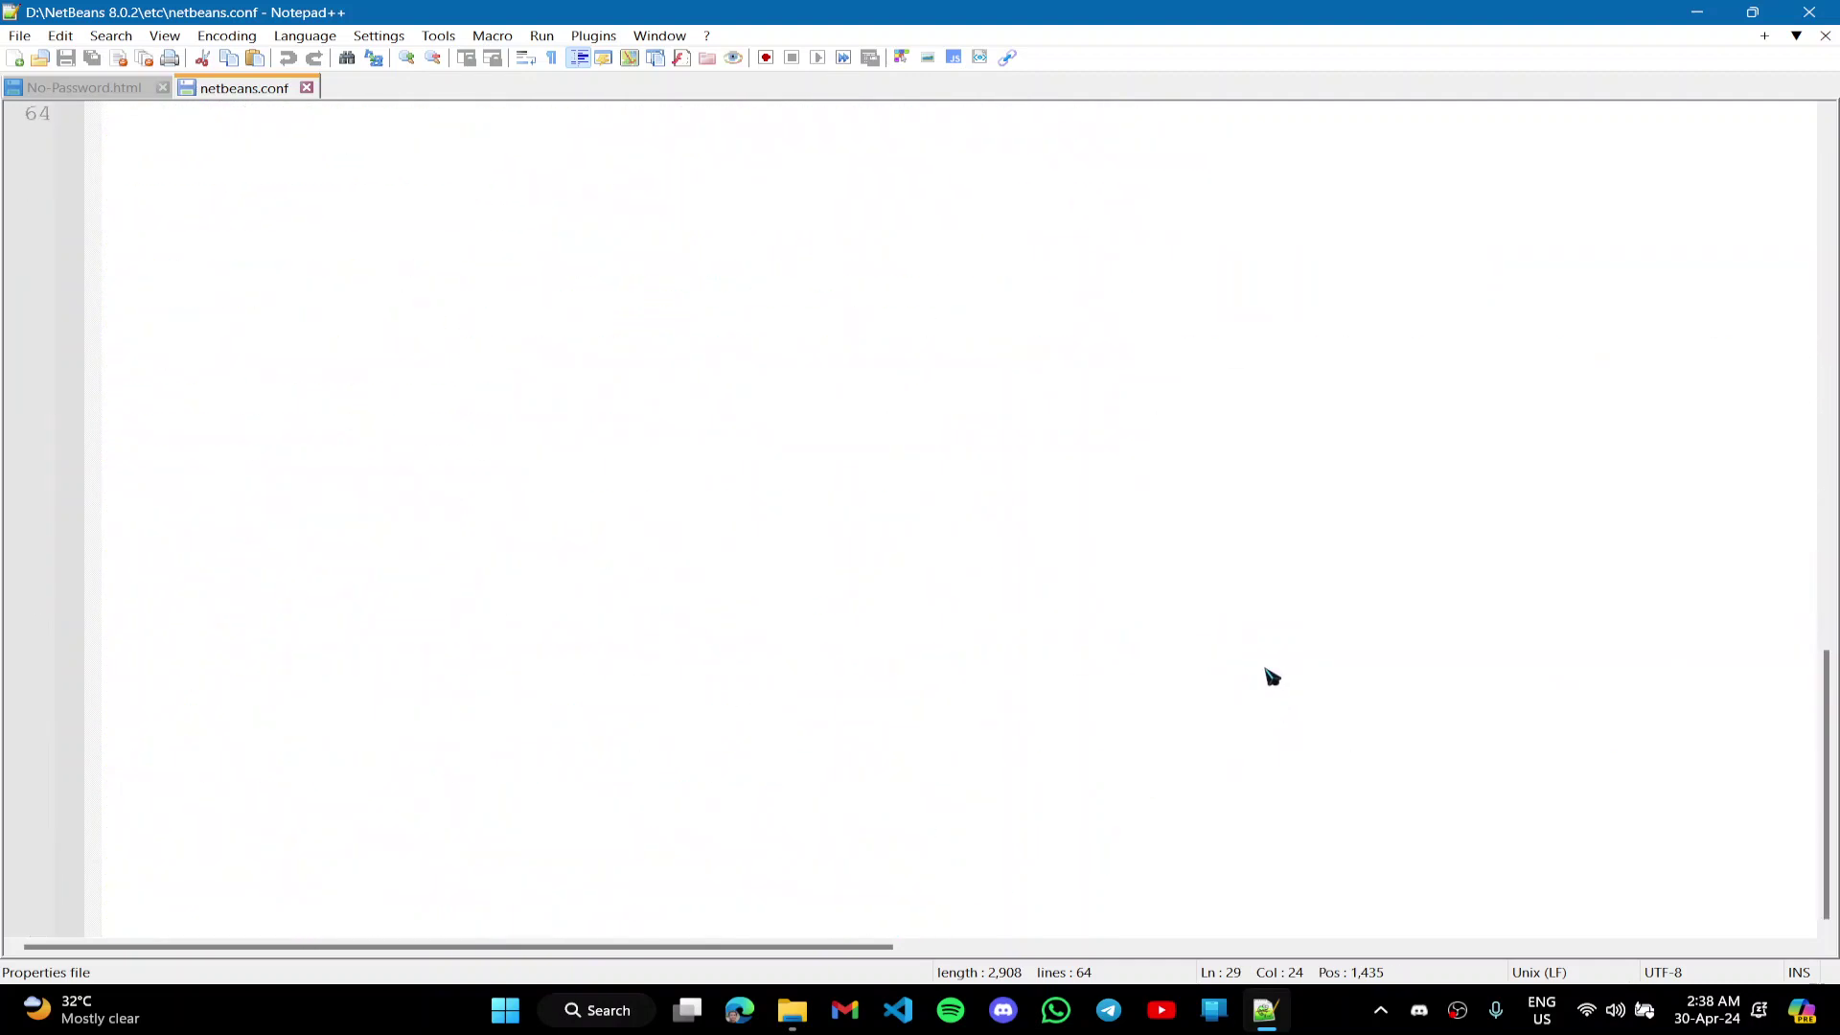
click(1246, 604)
click(1239, 582)
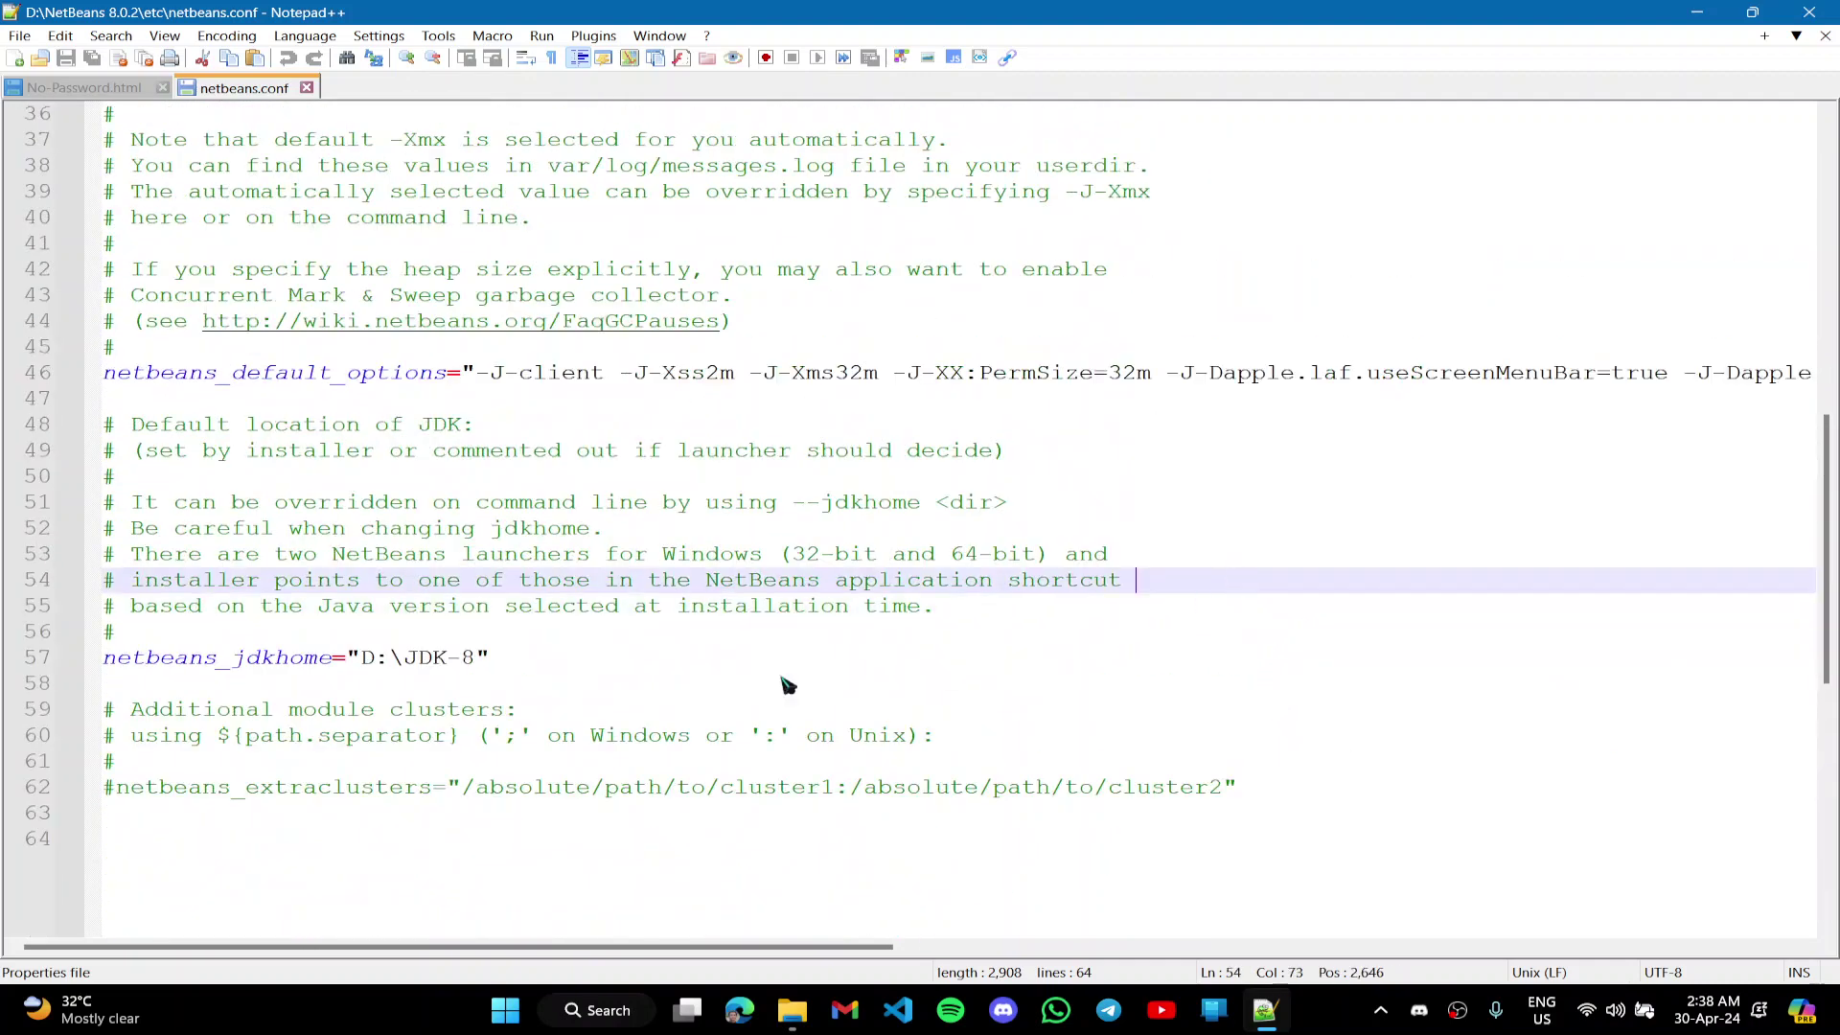
- Replace the netbeans_jdkhome path in netbeans.conf with the copied D:\JDK\JDK 8 and save the file
double_click(112, 671)
click(451, 661)
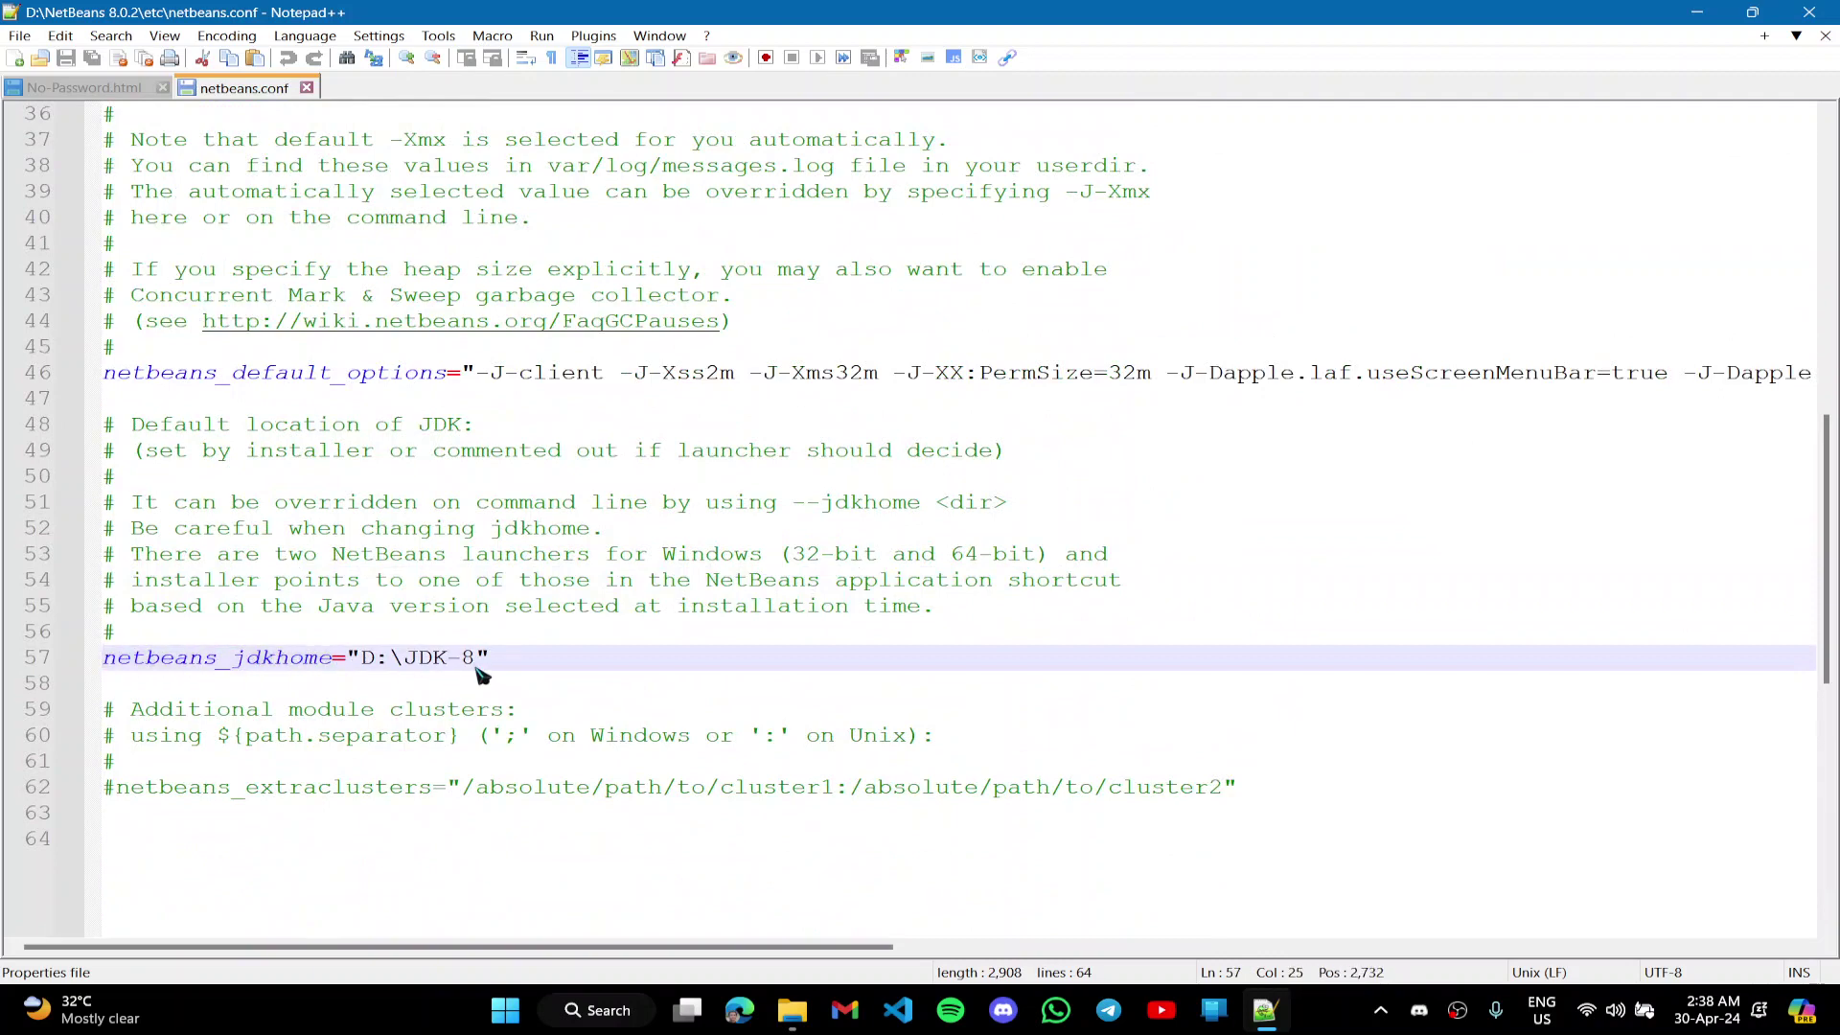
drag(477, 668, 361, 661)
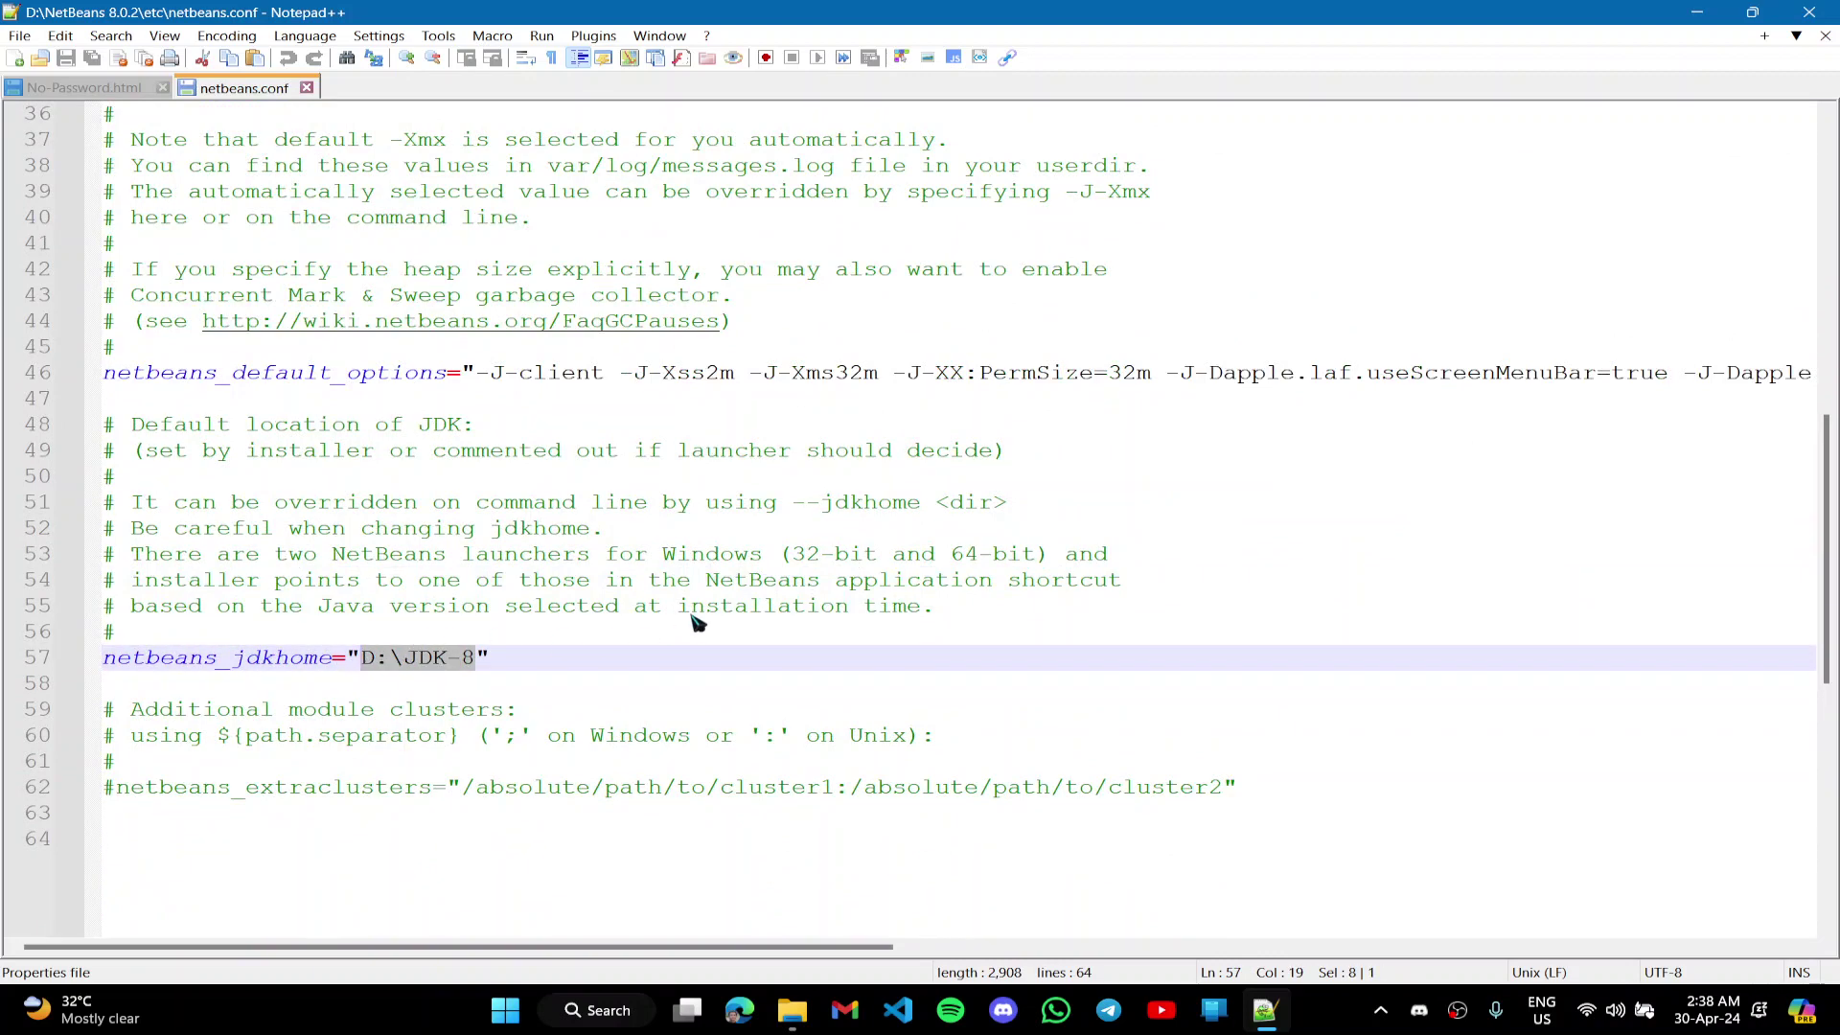
key(ctrl+v)
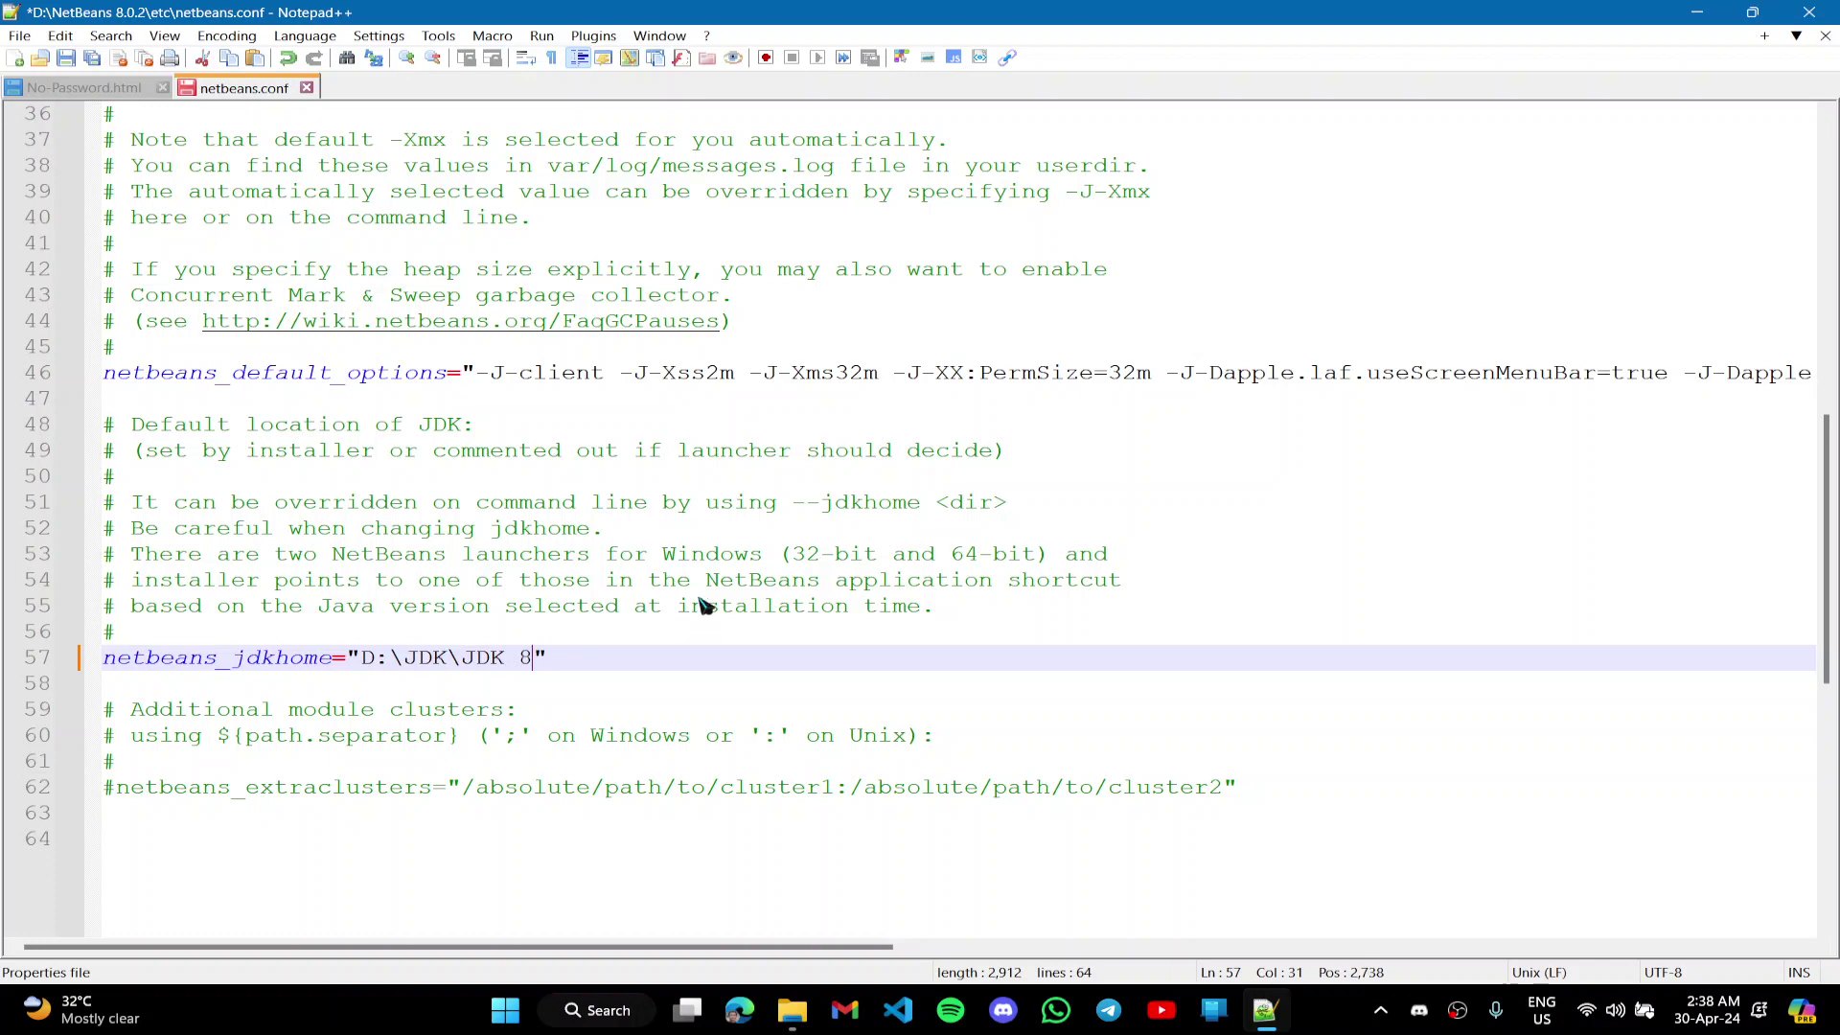
key(ctrl+s)
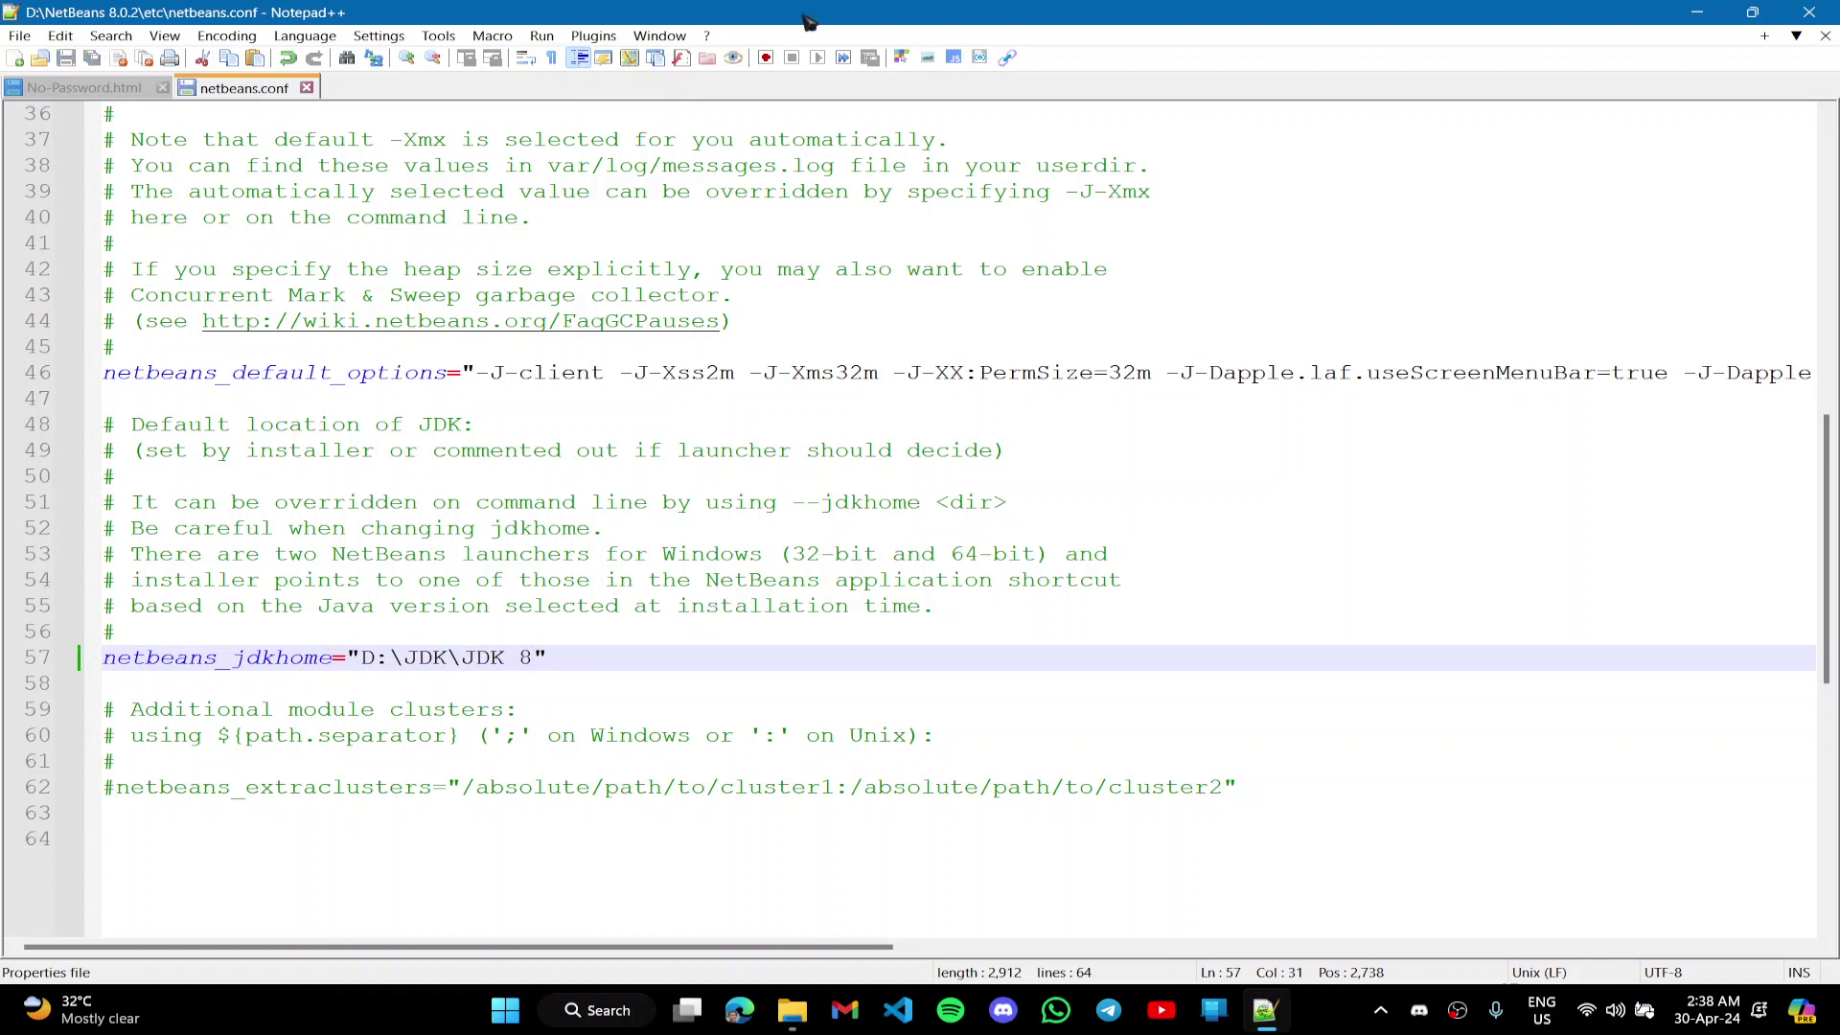
- Close Notepad++ and launch NetBeans IDE 8.0.2
double_click(834, 19)
click(1355, 78)
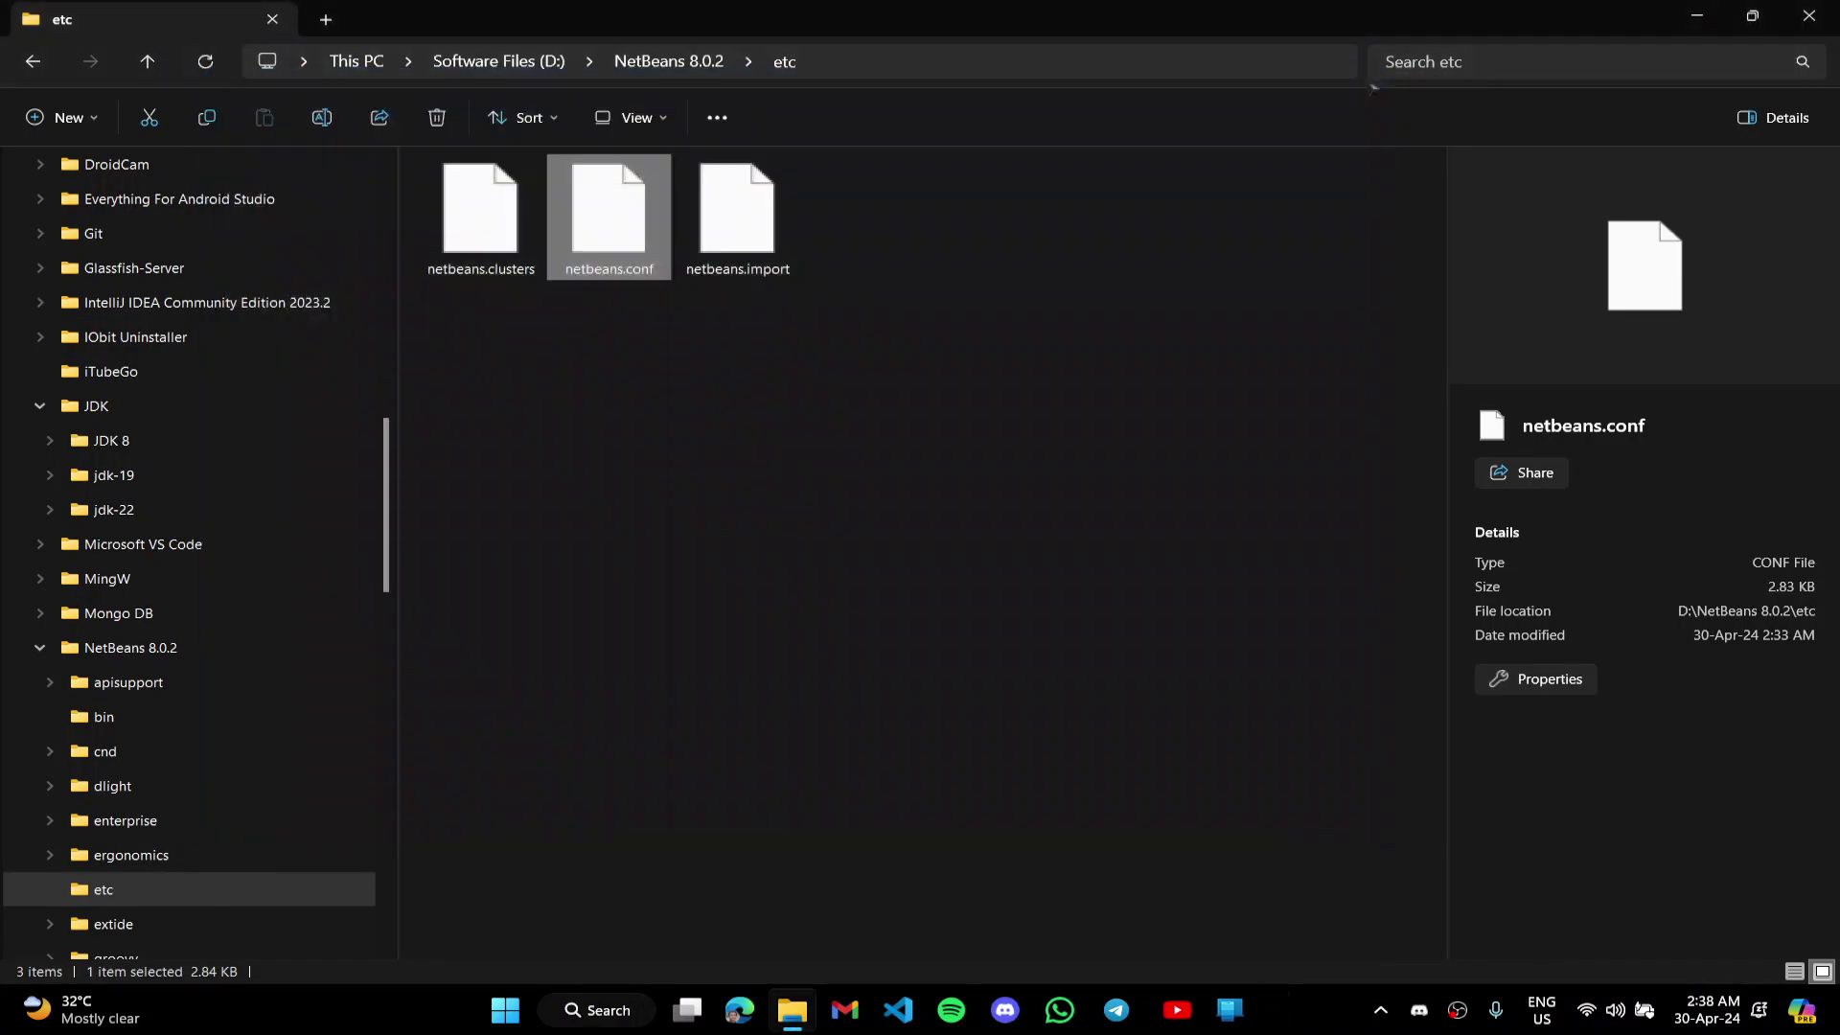
key(super)
text(netbeans 8.0.2)
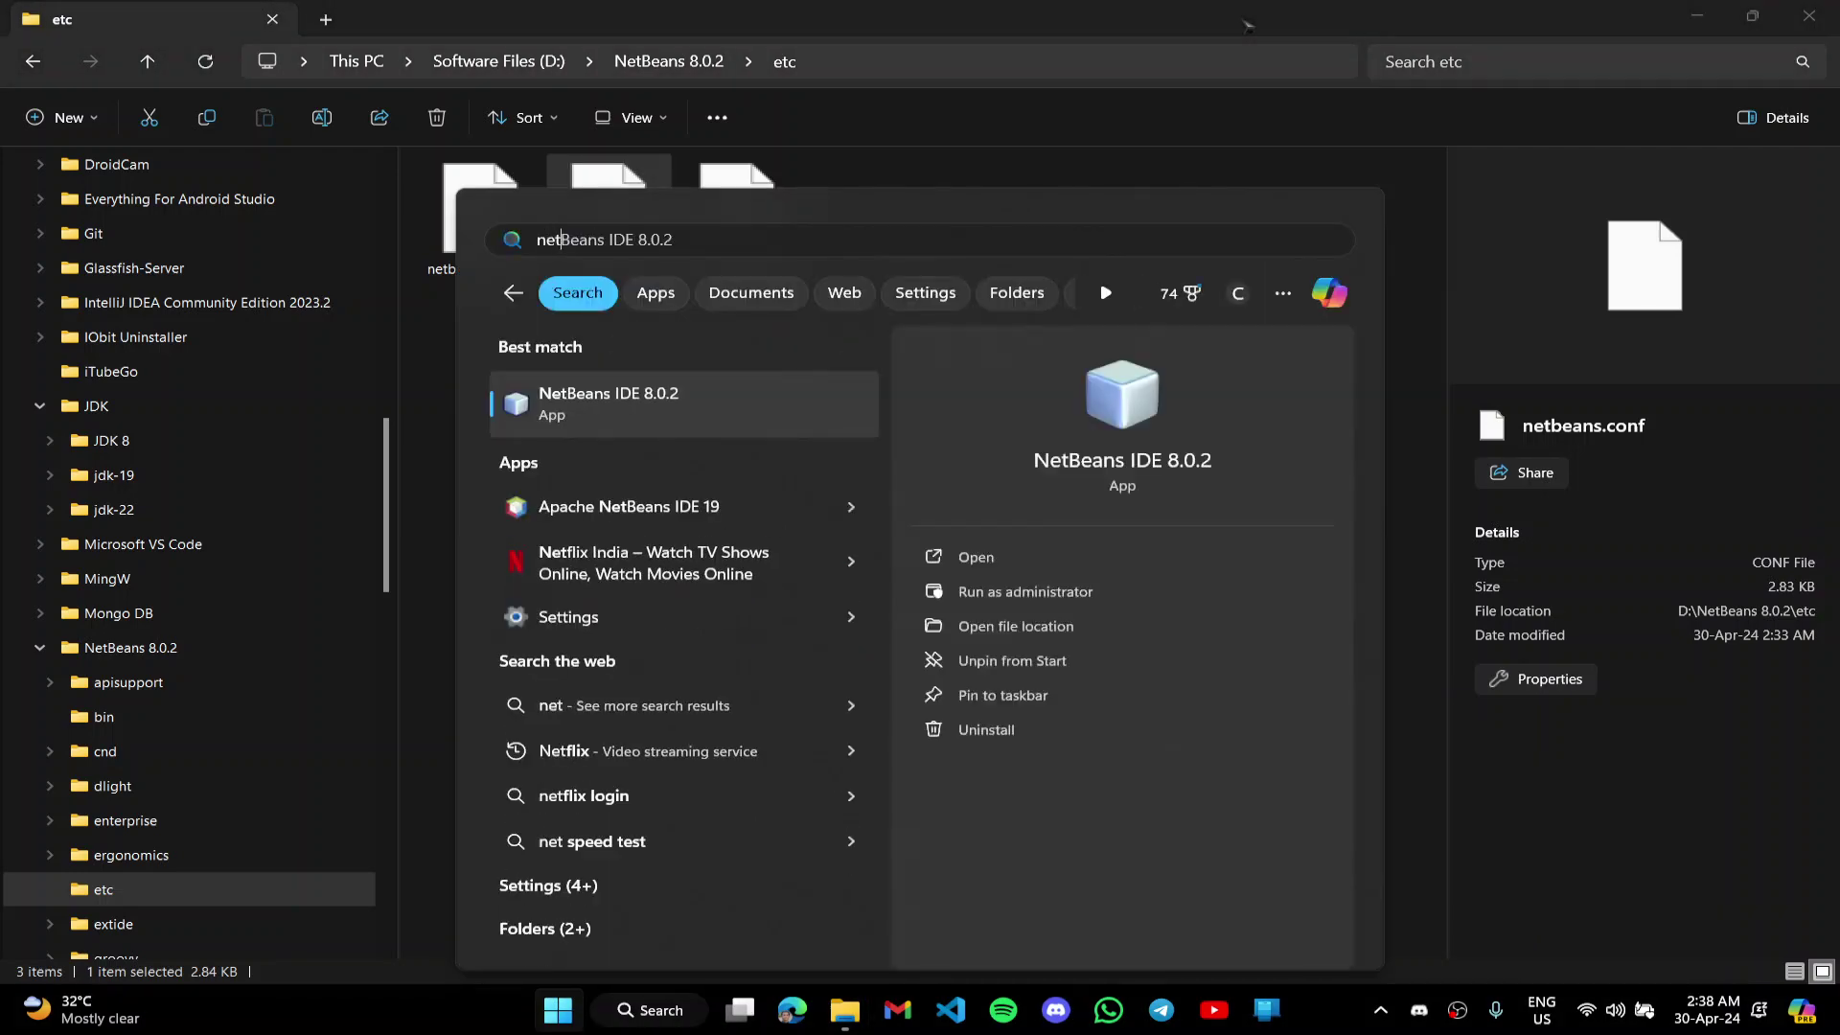
key(Return)
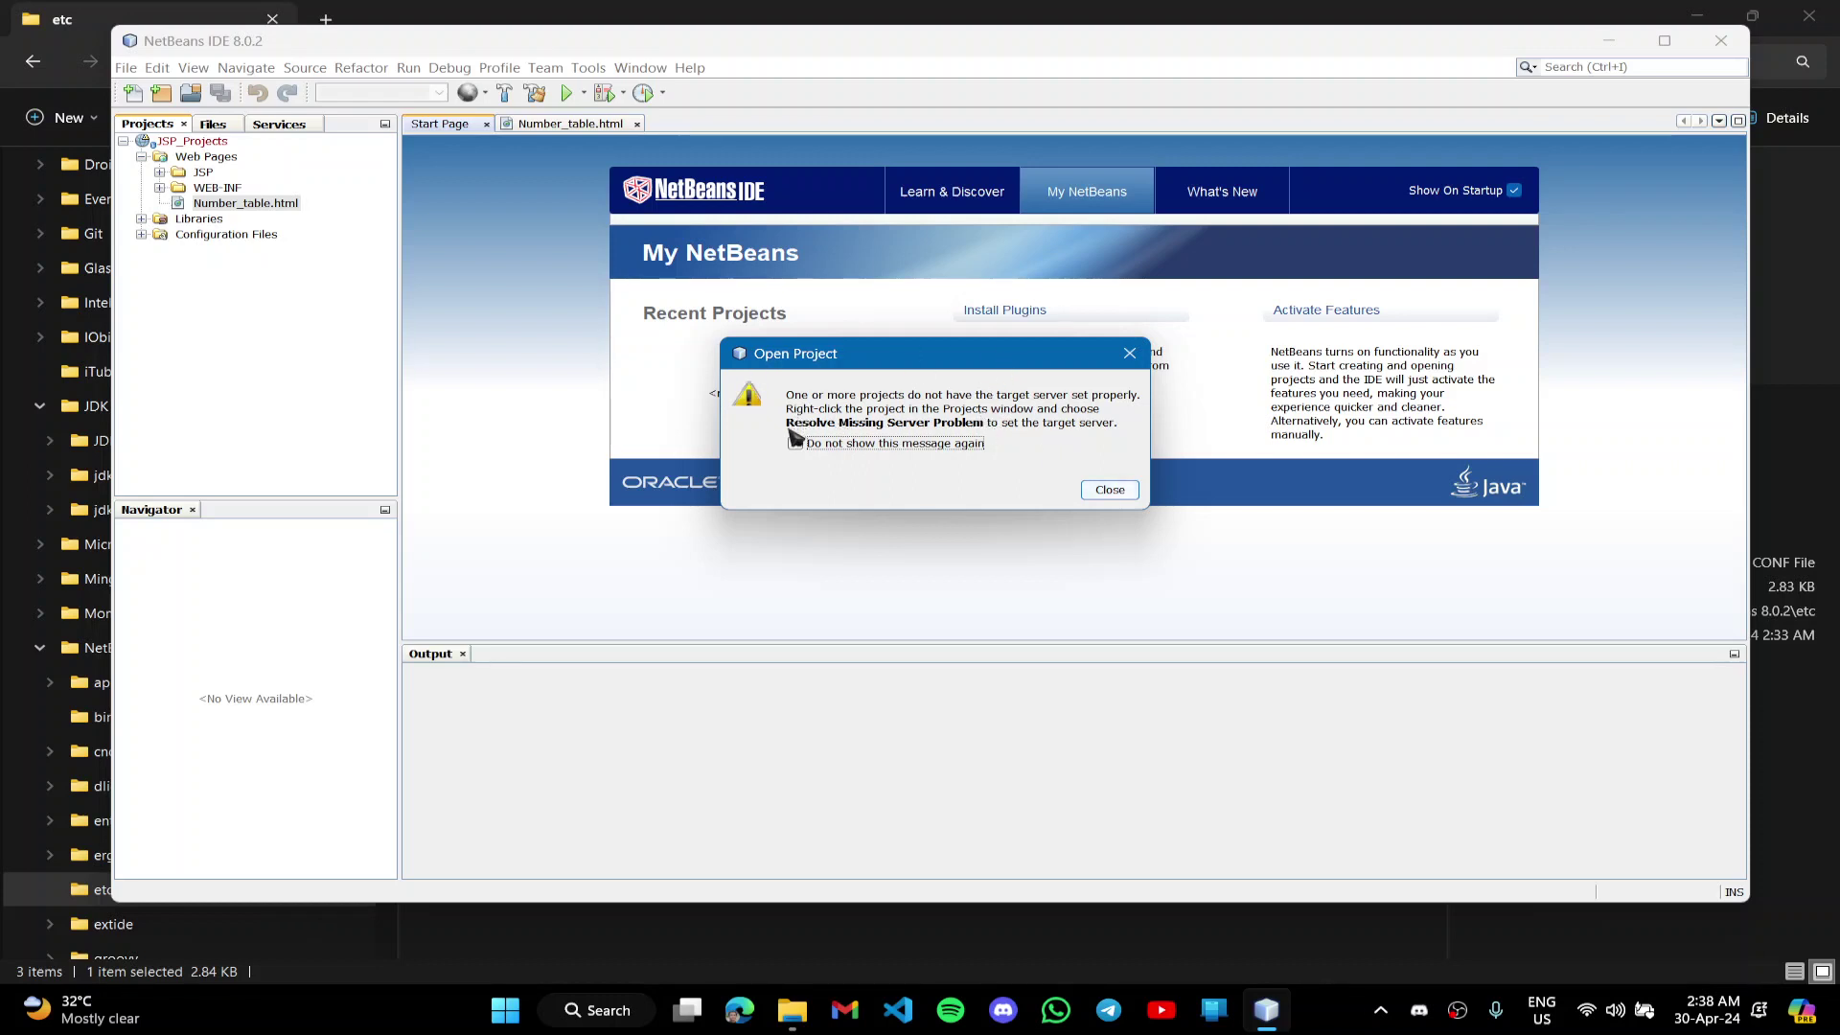
- Dismiss the Open Project warning, maximize the IDE and open Resolve Missing Server Problem for JSP_Projects
click(1107, 491)
click(1667, 41)
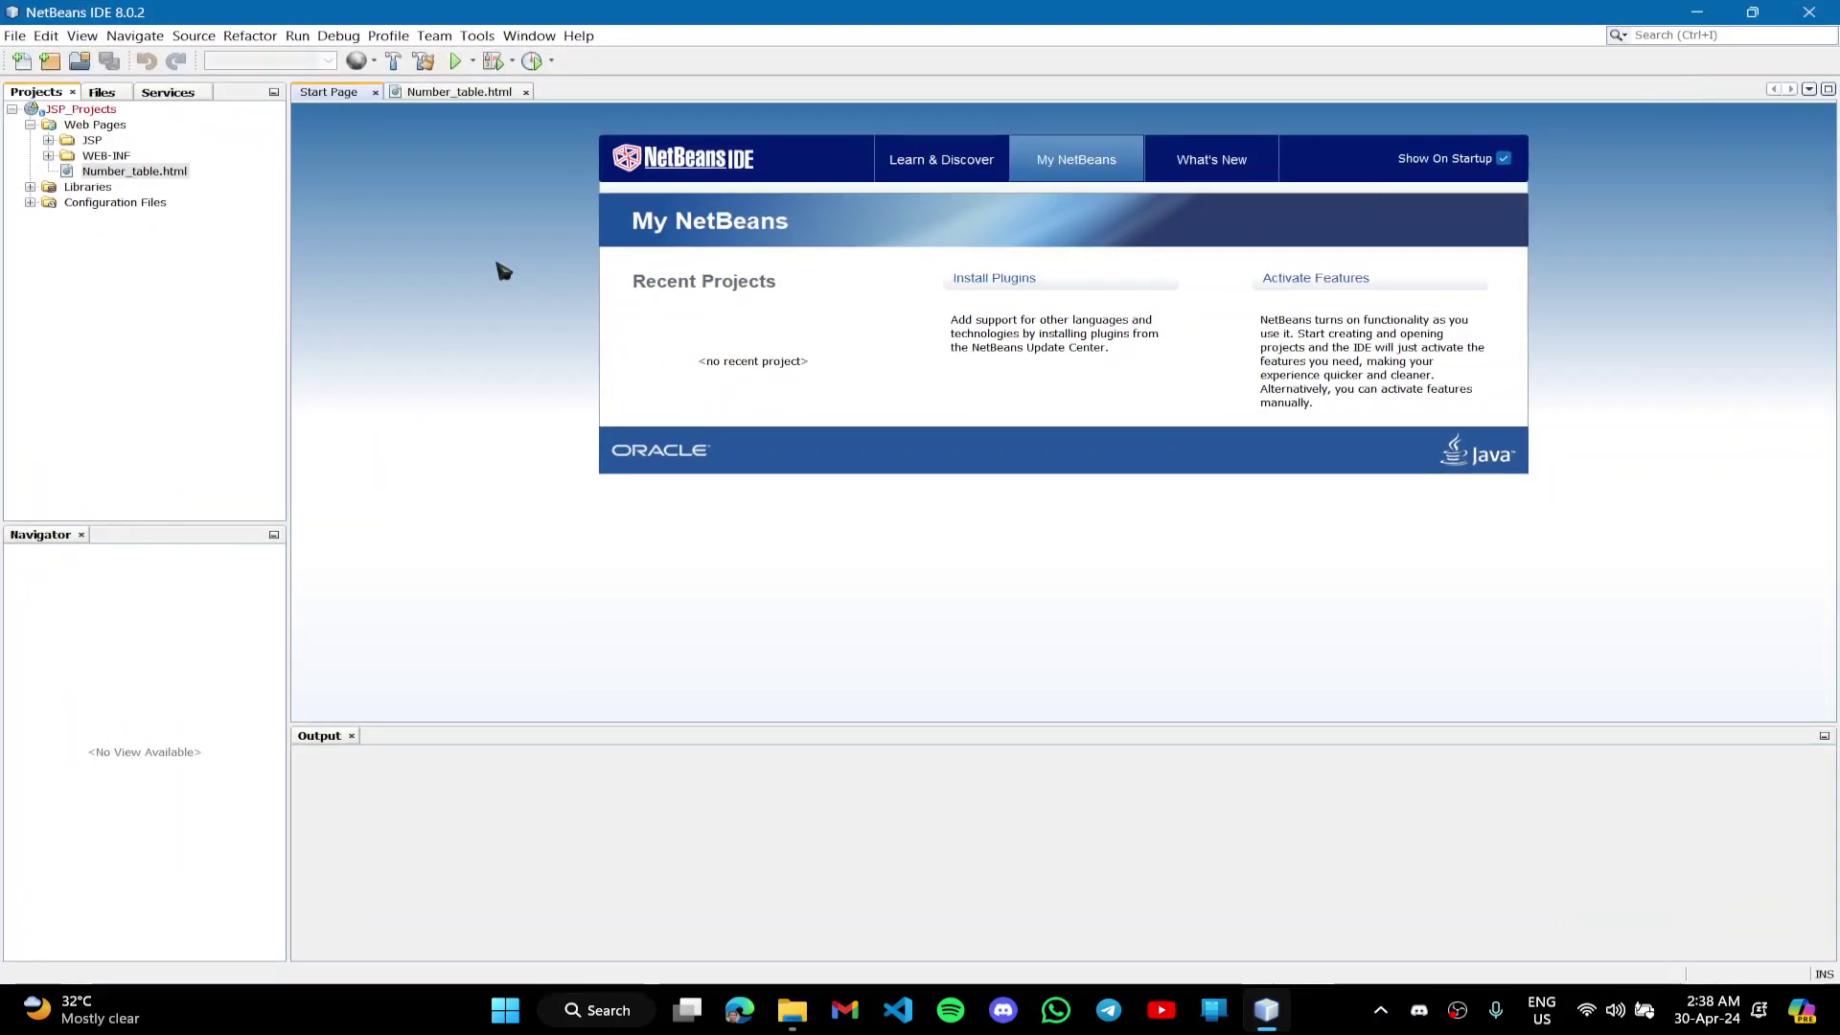
click(82, 110)
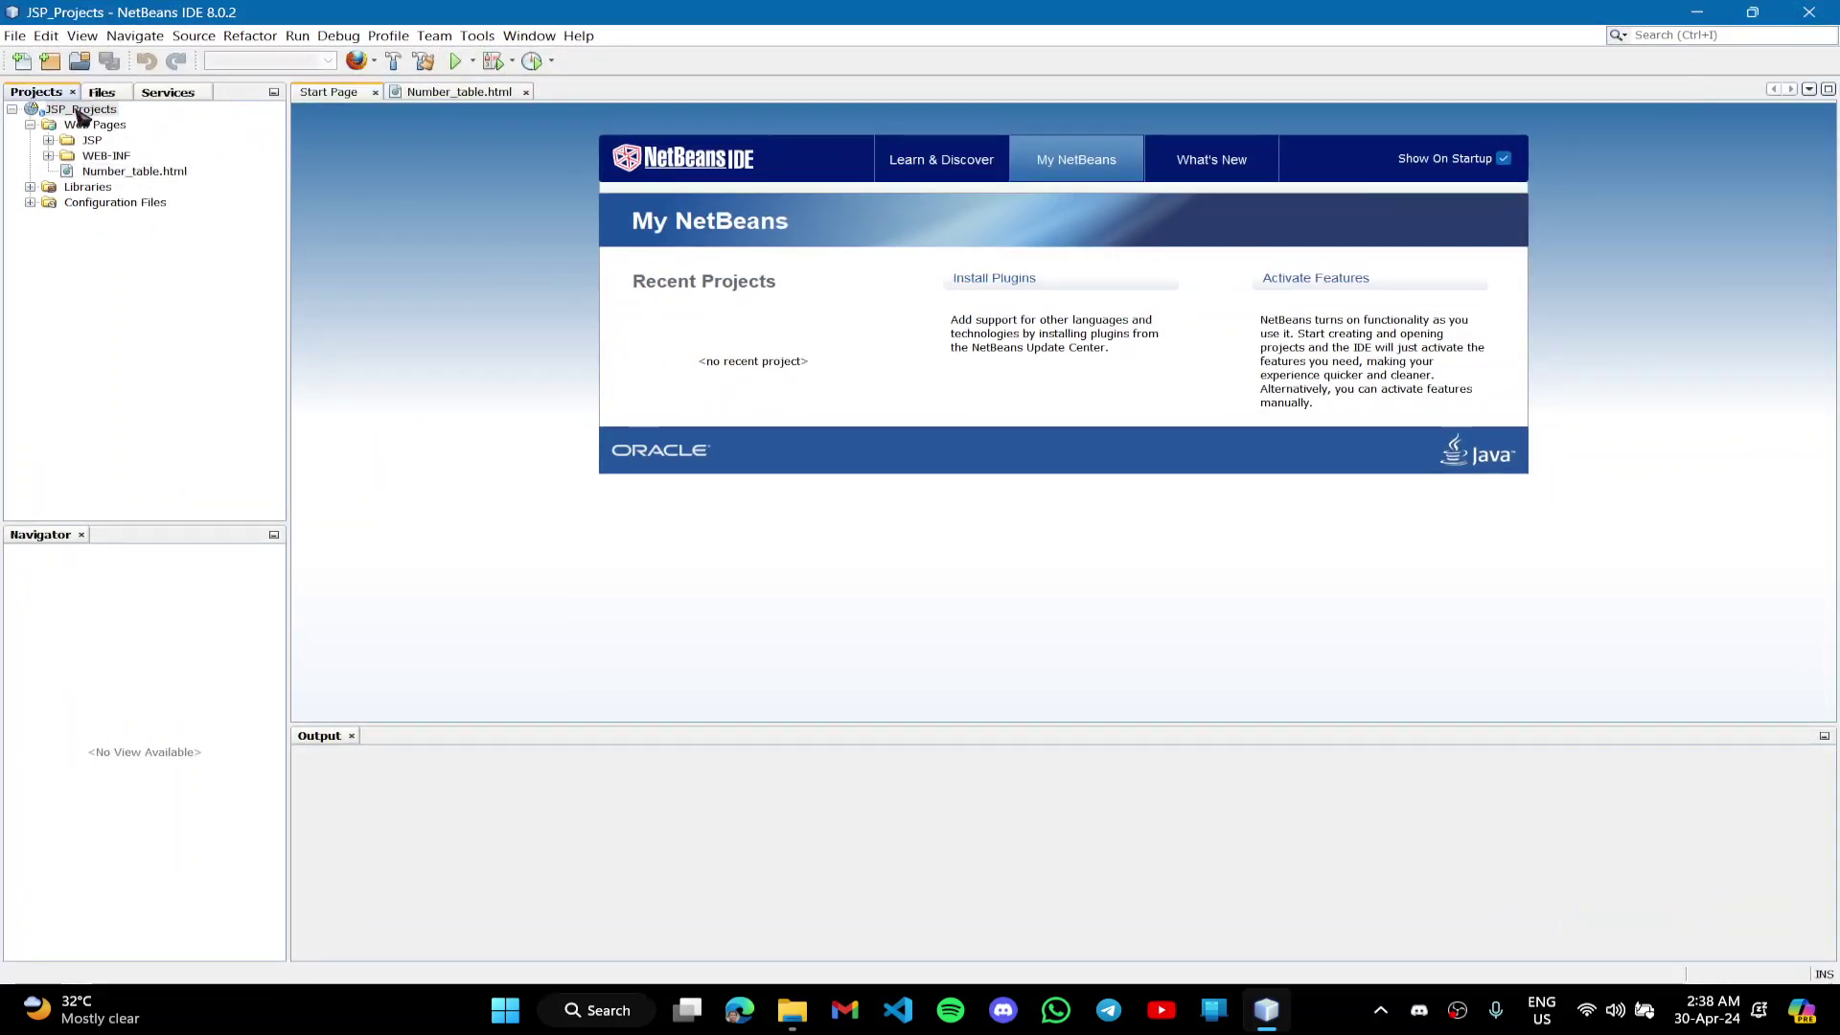
click(82, 113)
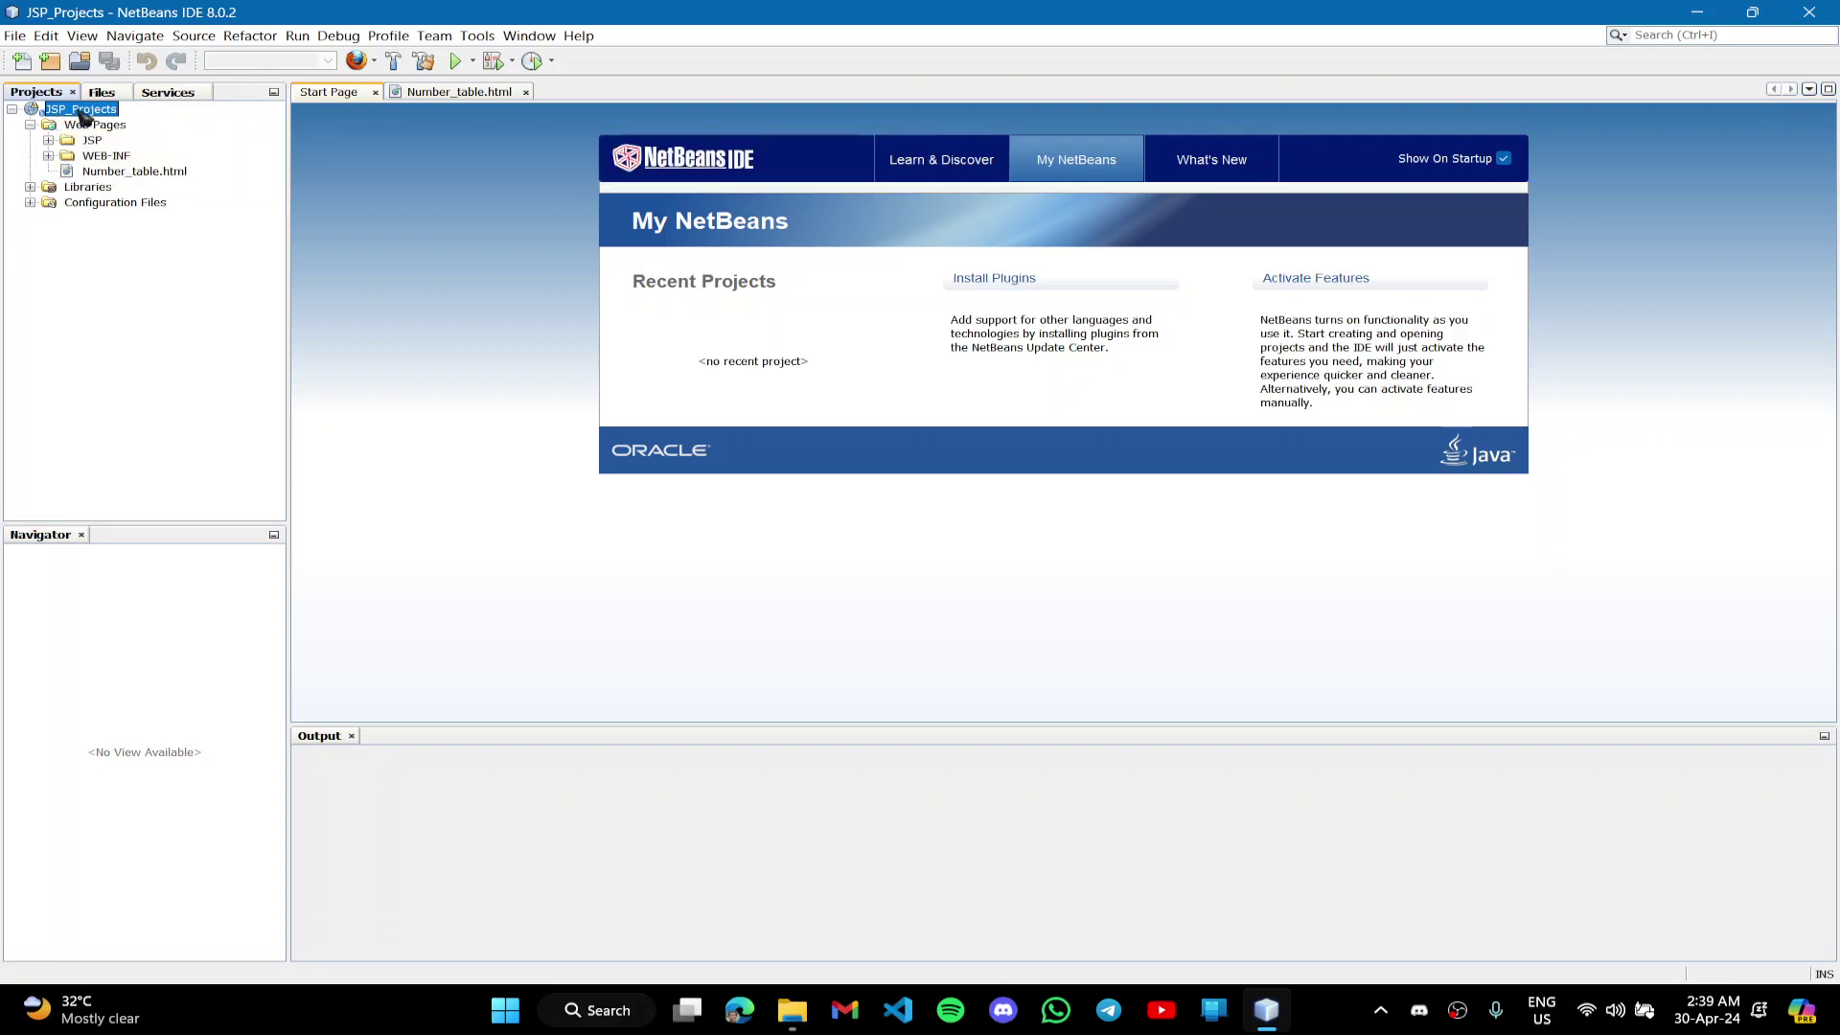
right_click(85, 116)
key(Escape)
right_click(67, 113)
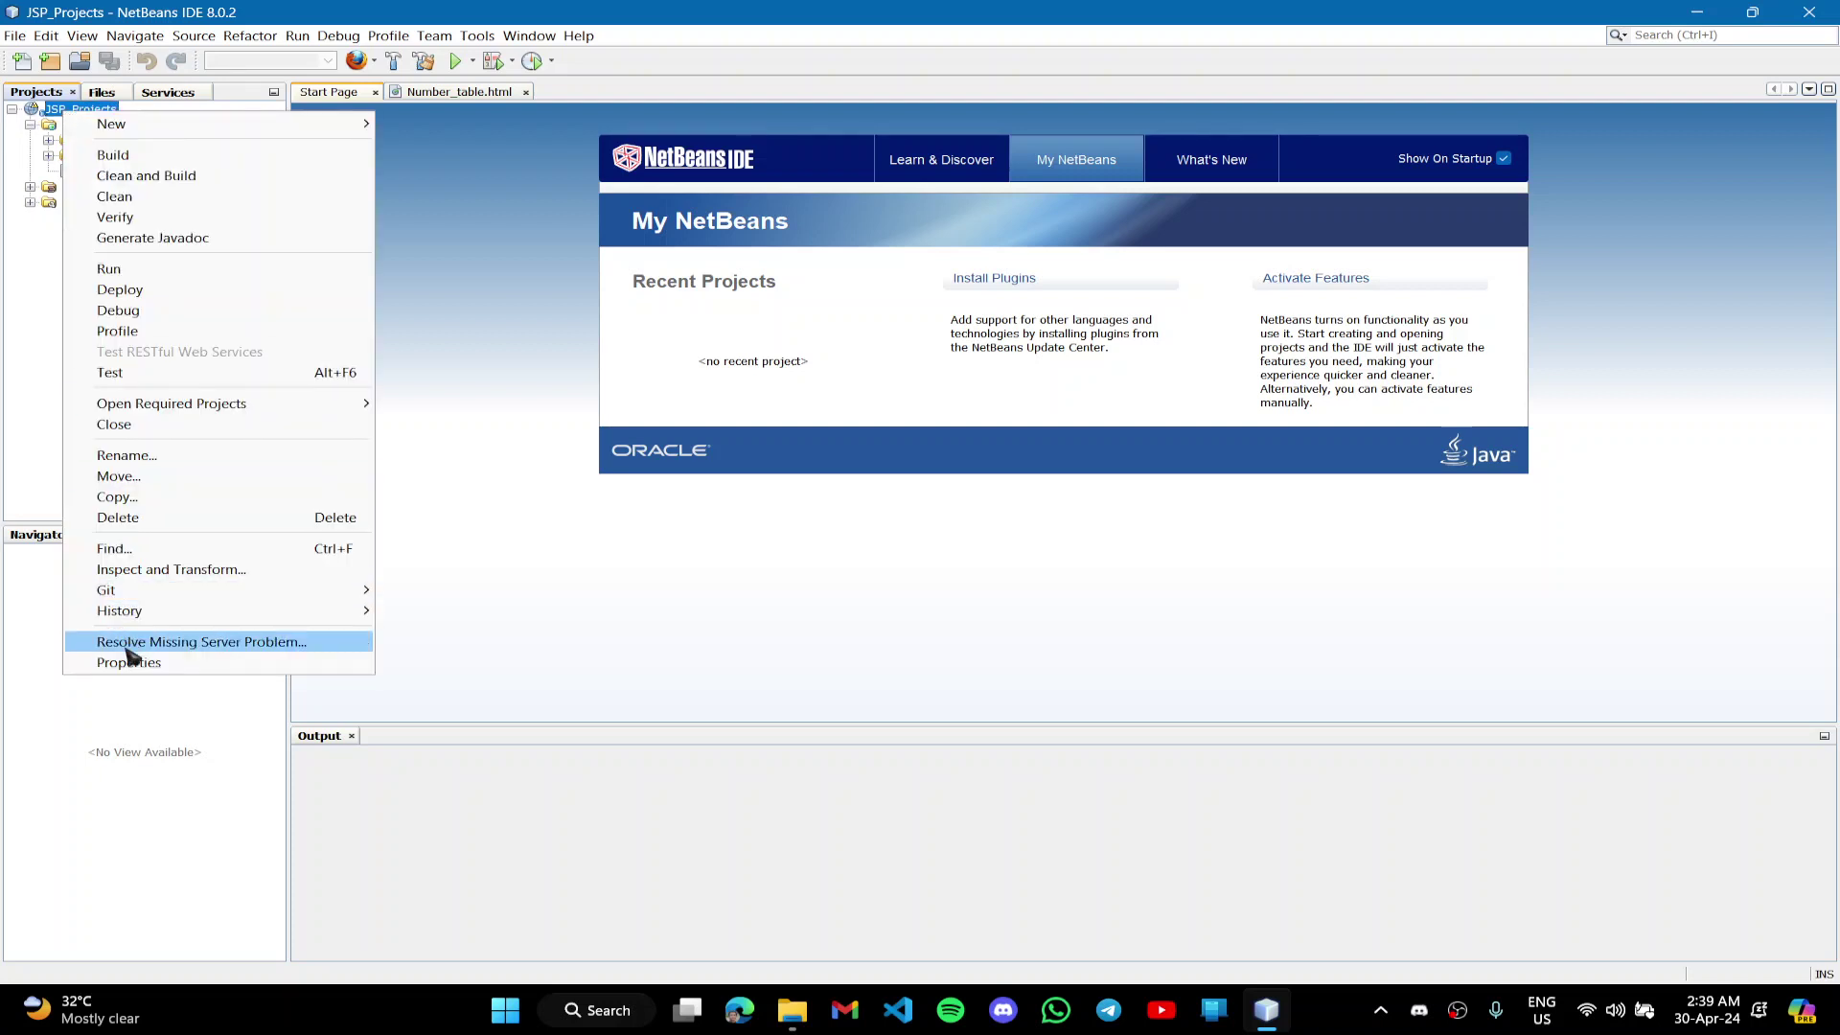
click(188, 643)
- Add a GlassFish Server instance named GlassFish Server 4.1 with D:\Glassfish-Server\glassfish 4.1 as its installation location
click(813, 586)
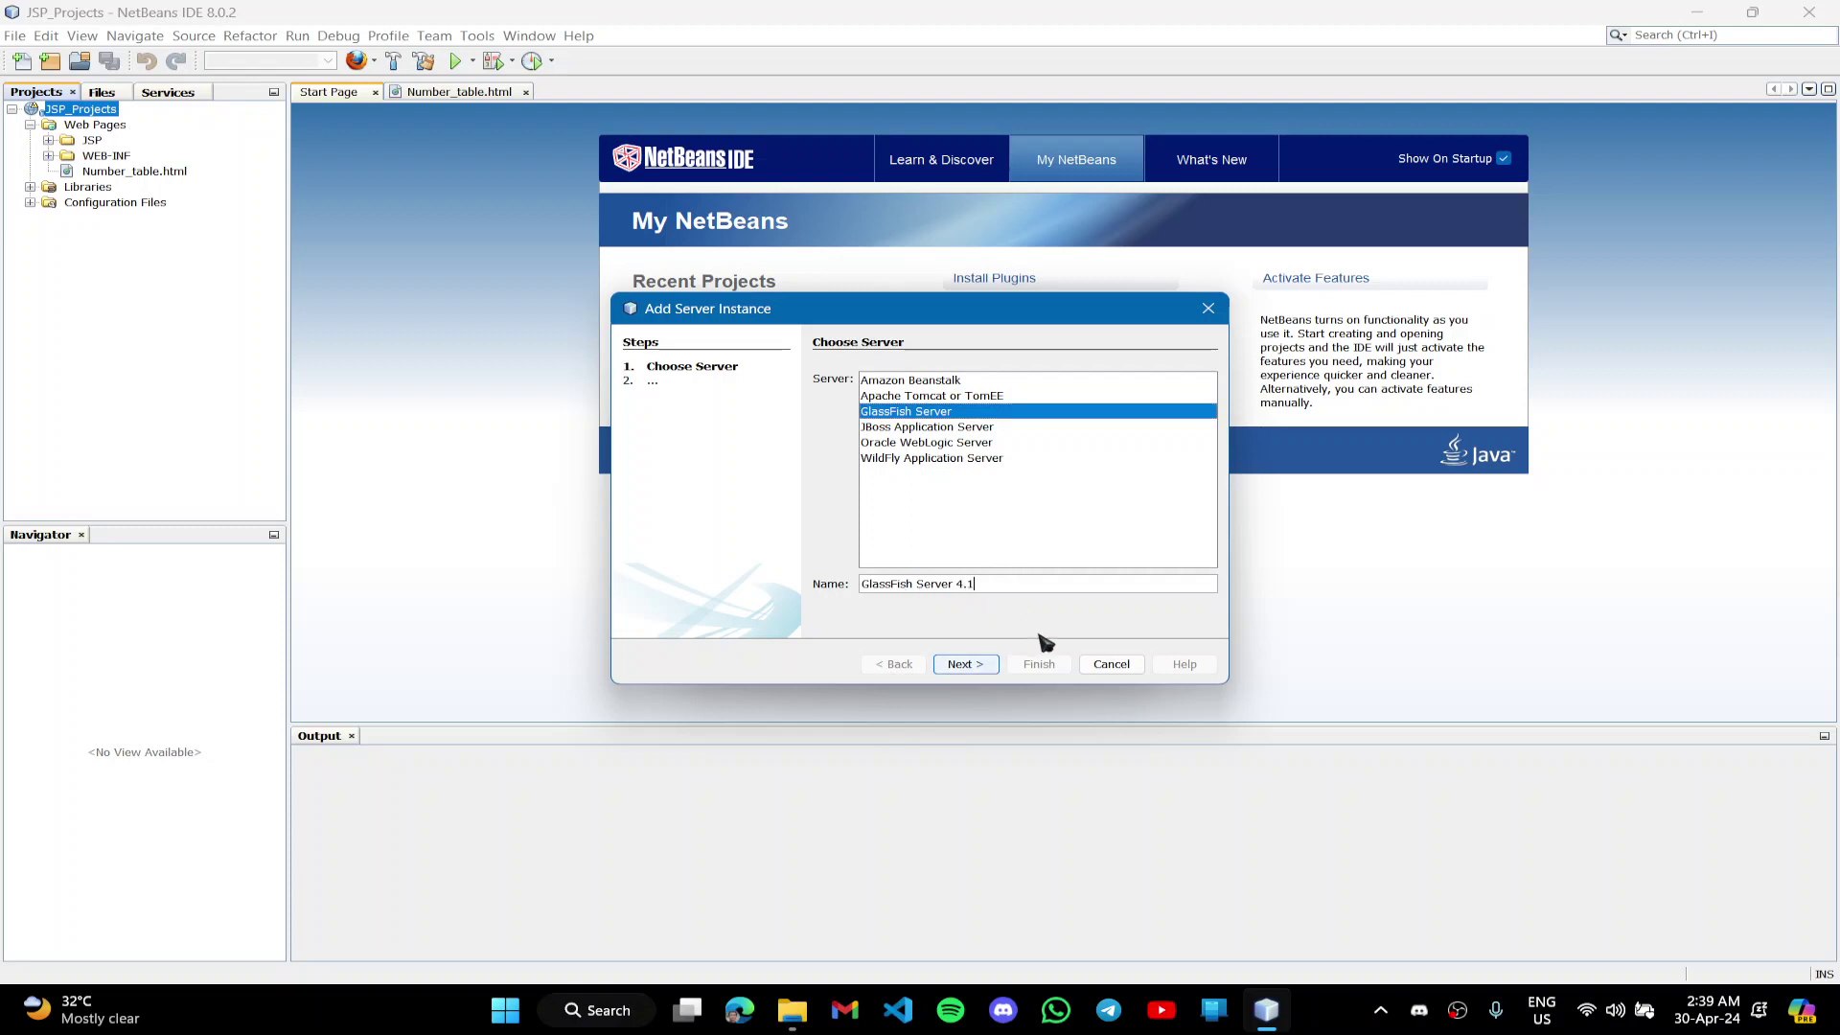
click(985, 667)
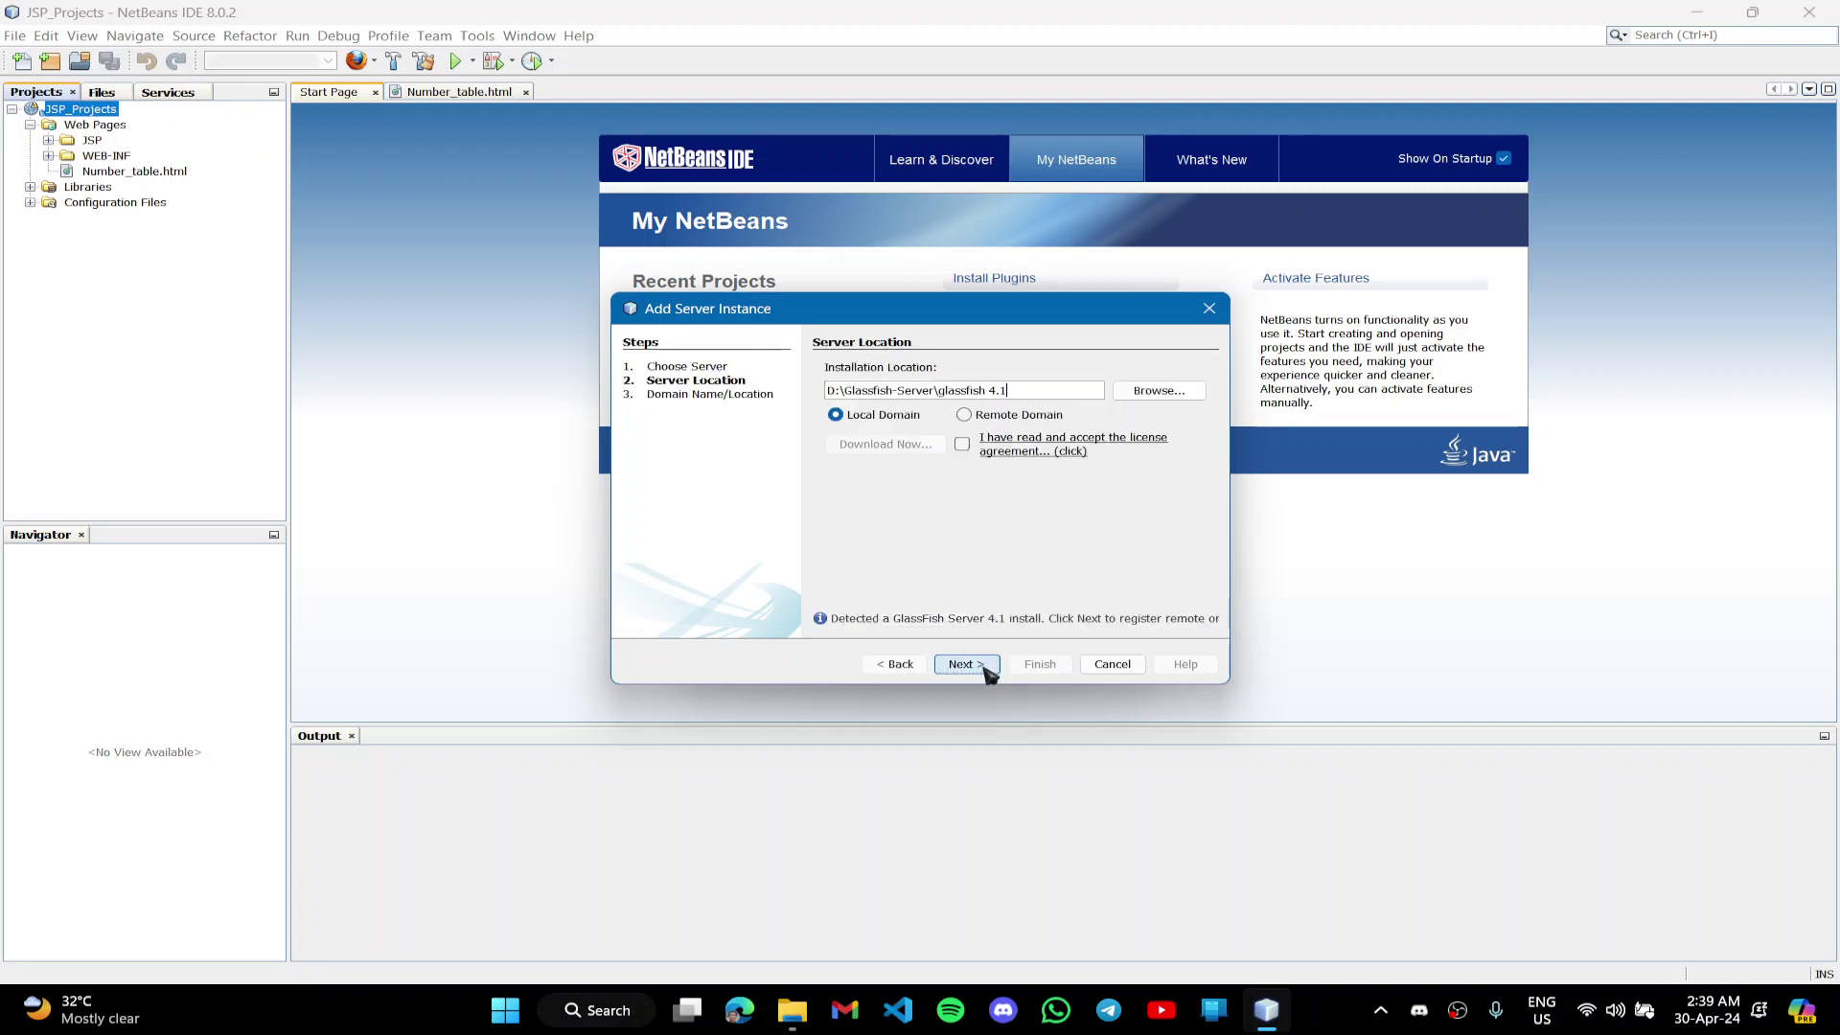
click(1148, 401)
click(925, 383)
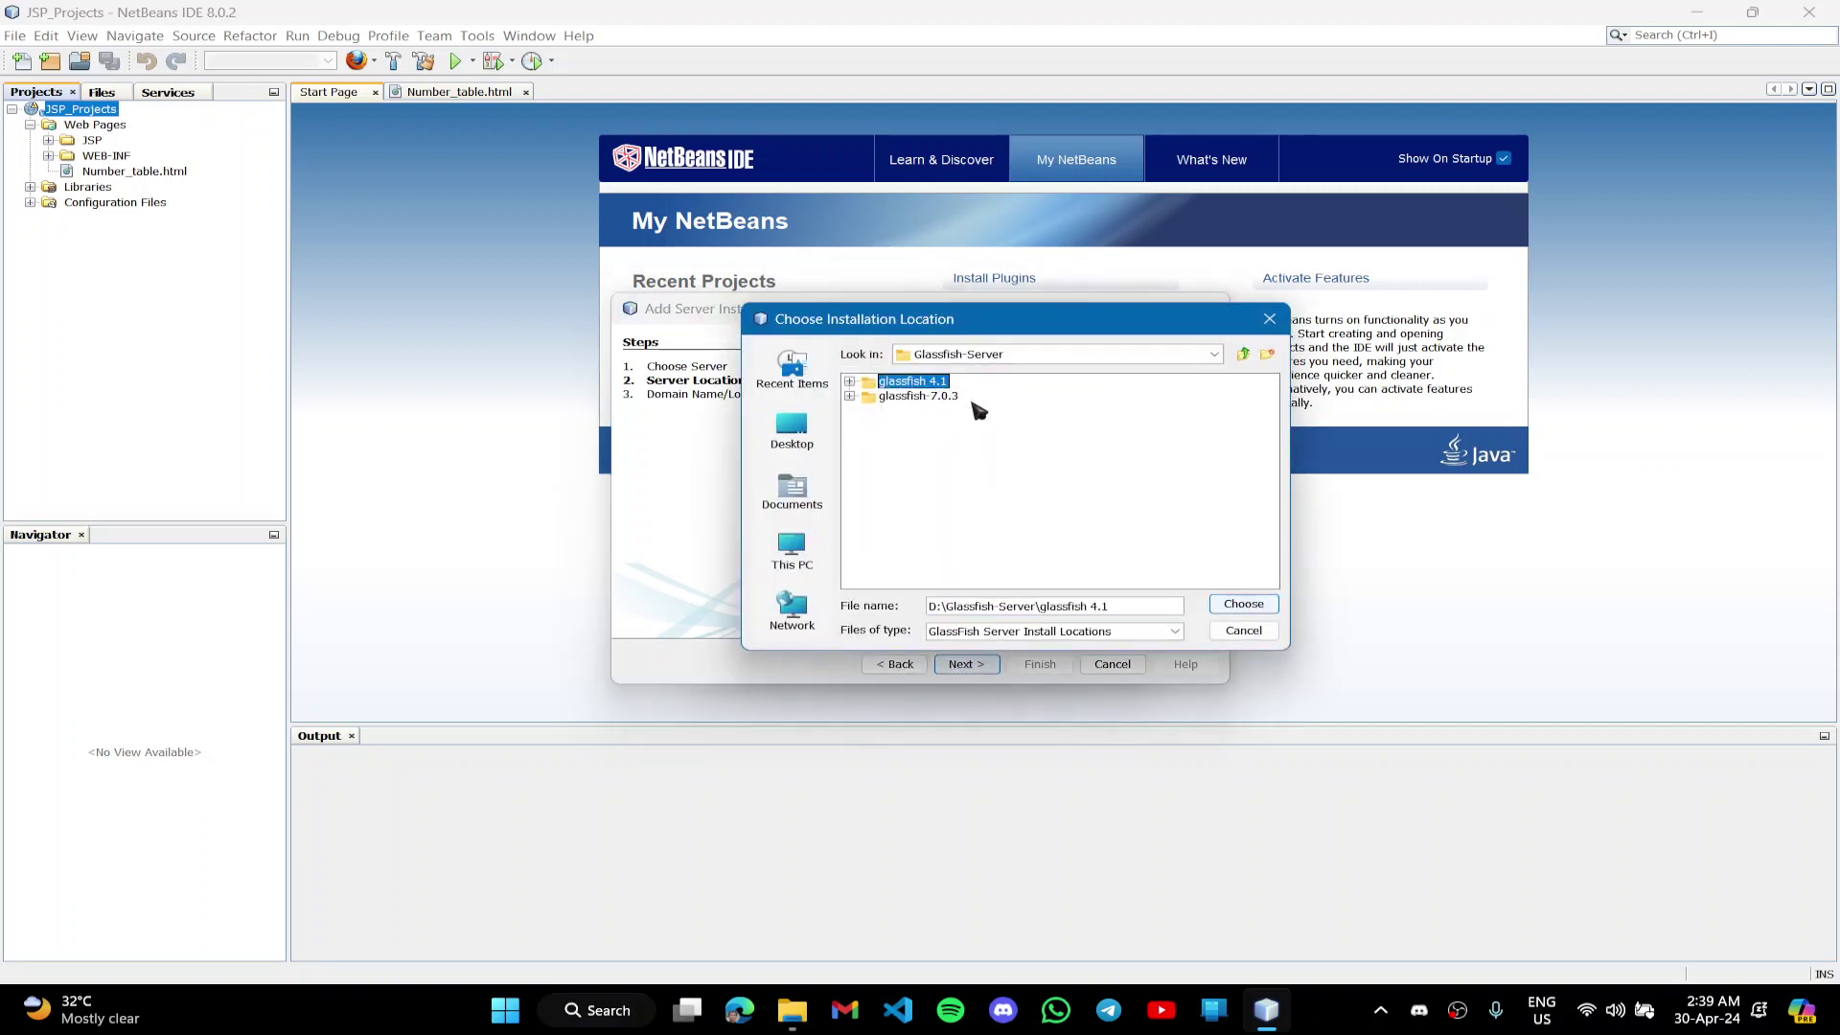
click(792, 554)
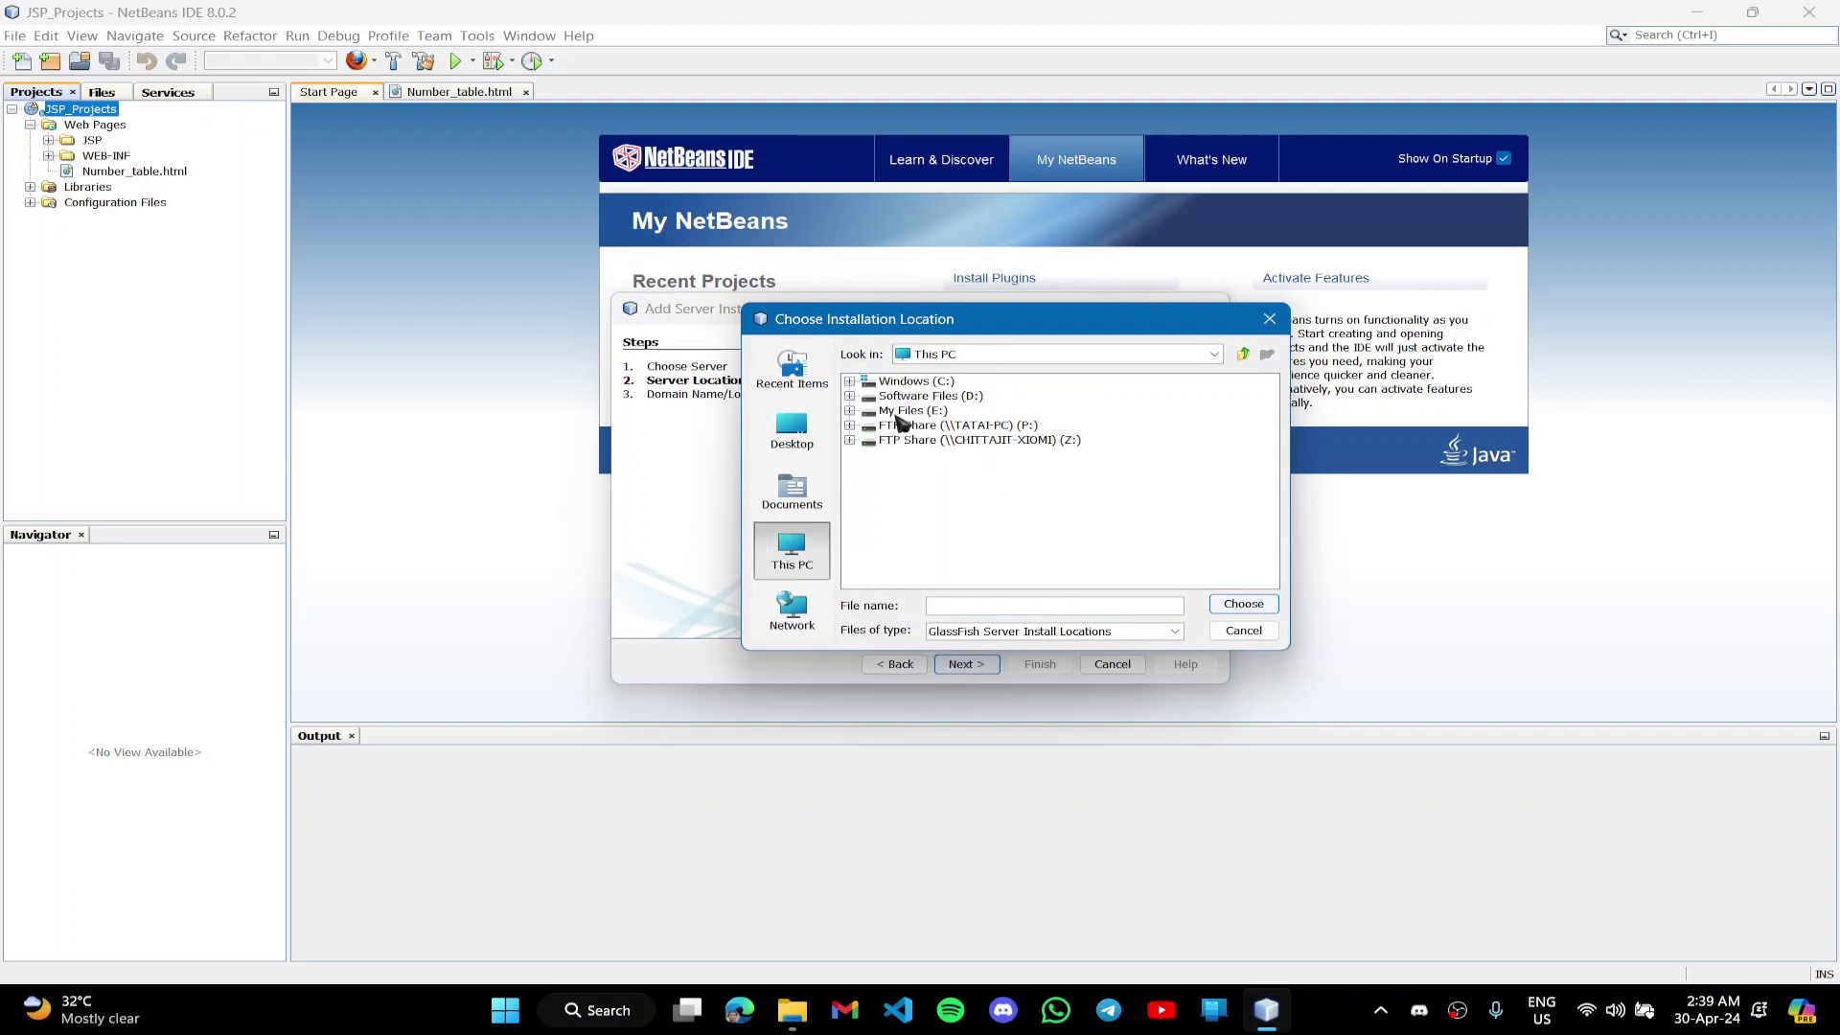
click(849, 396)
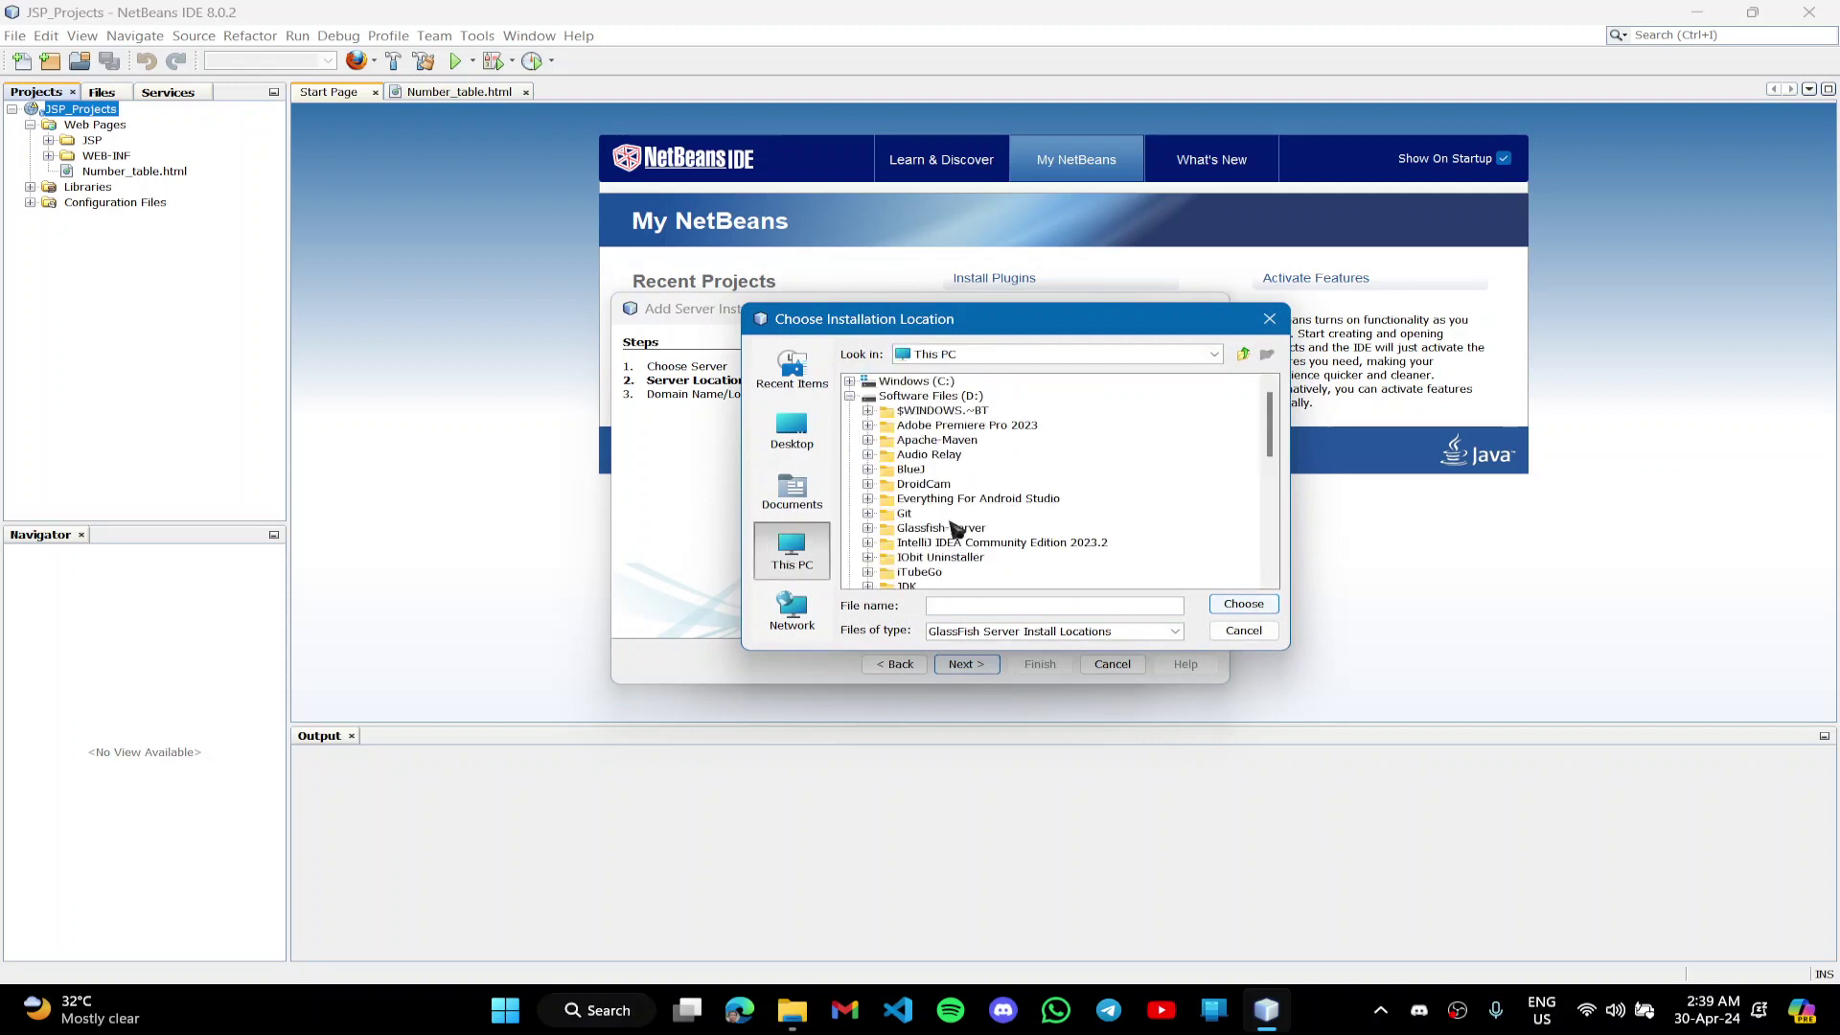
click(869, 528)
scroll(1054, 533, down, 2)
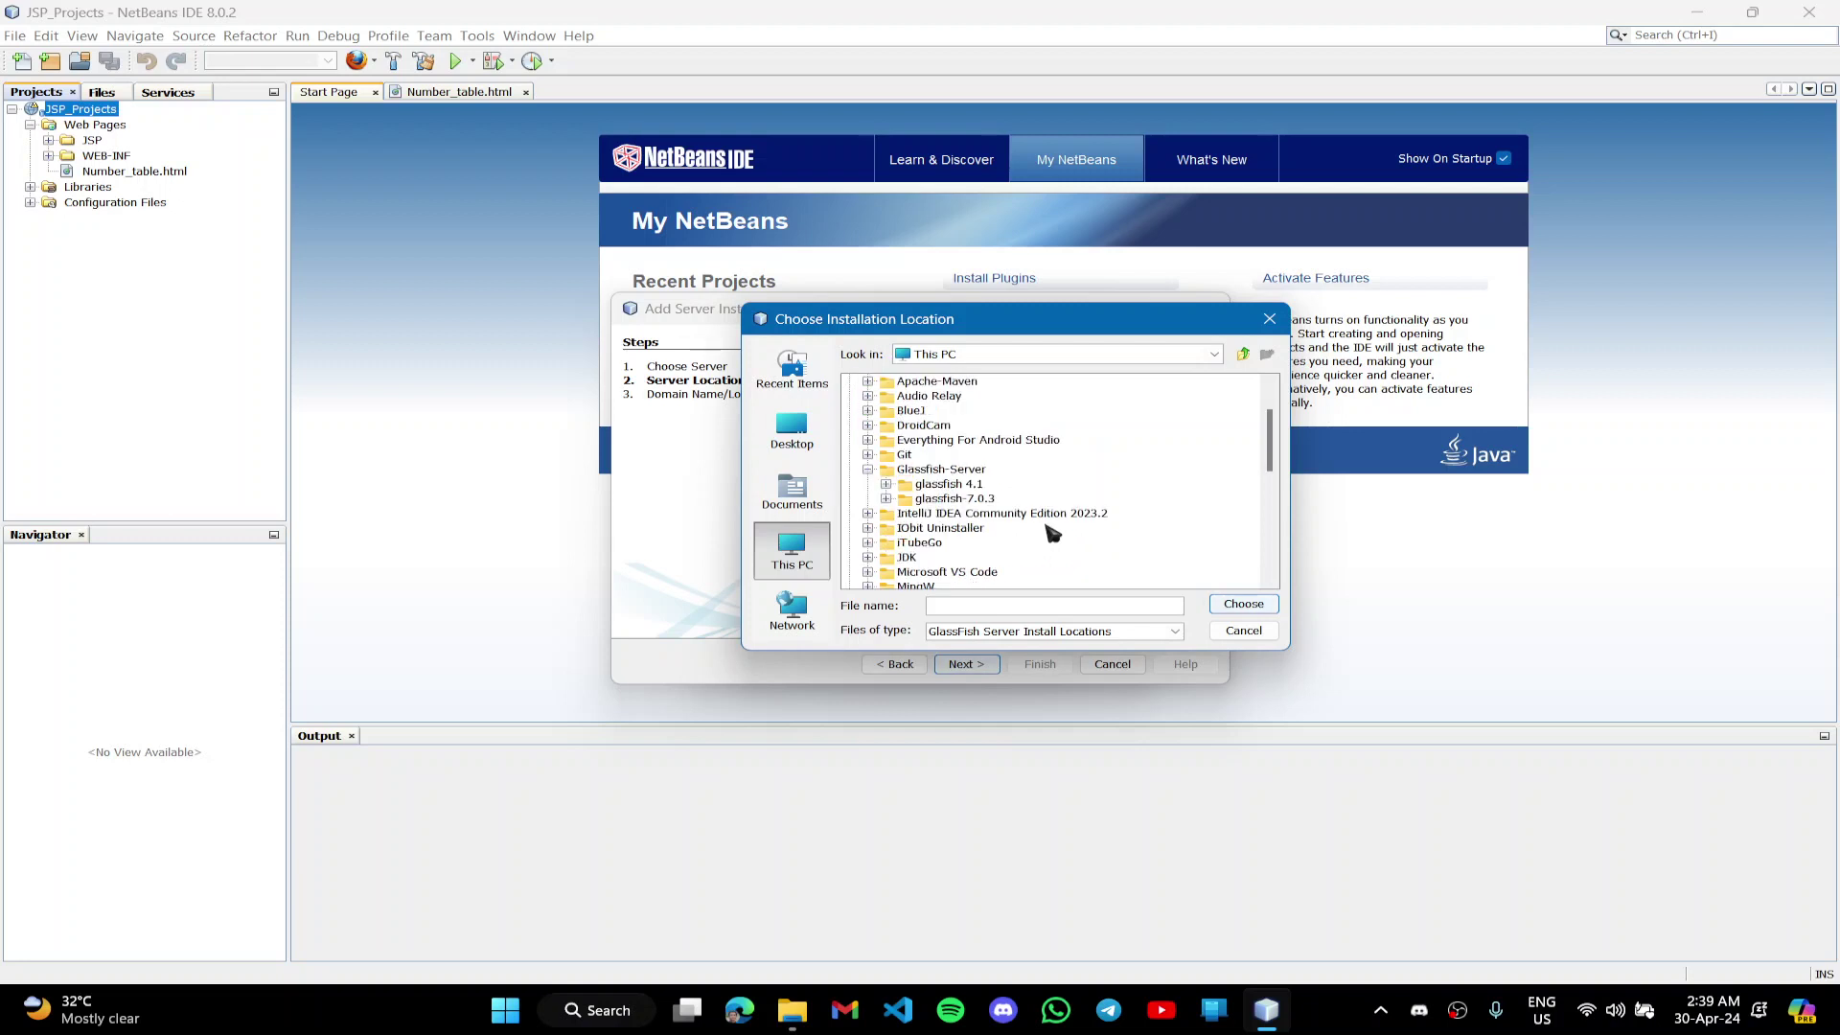
click(944, 484)
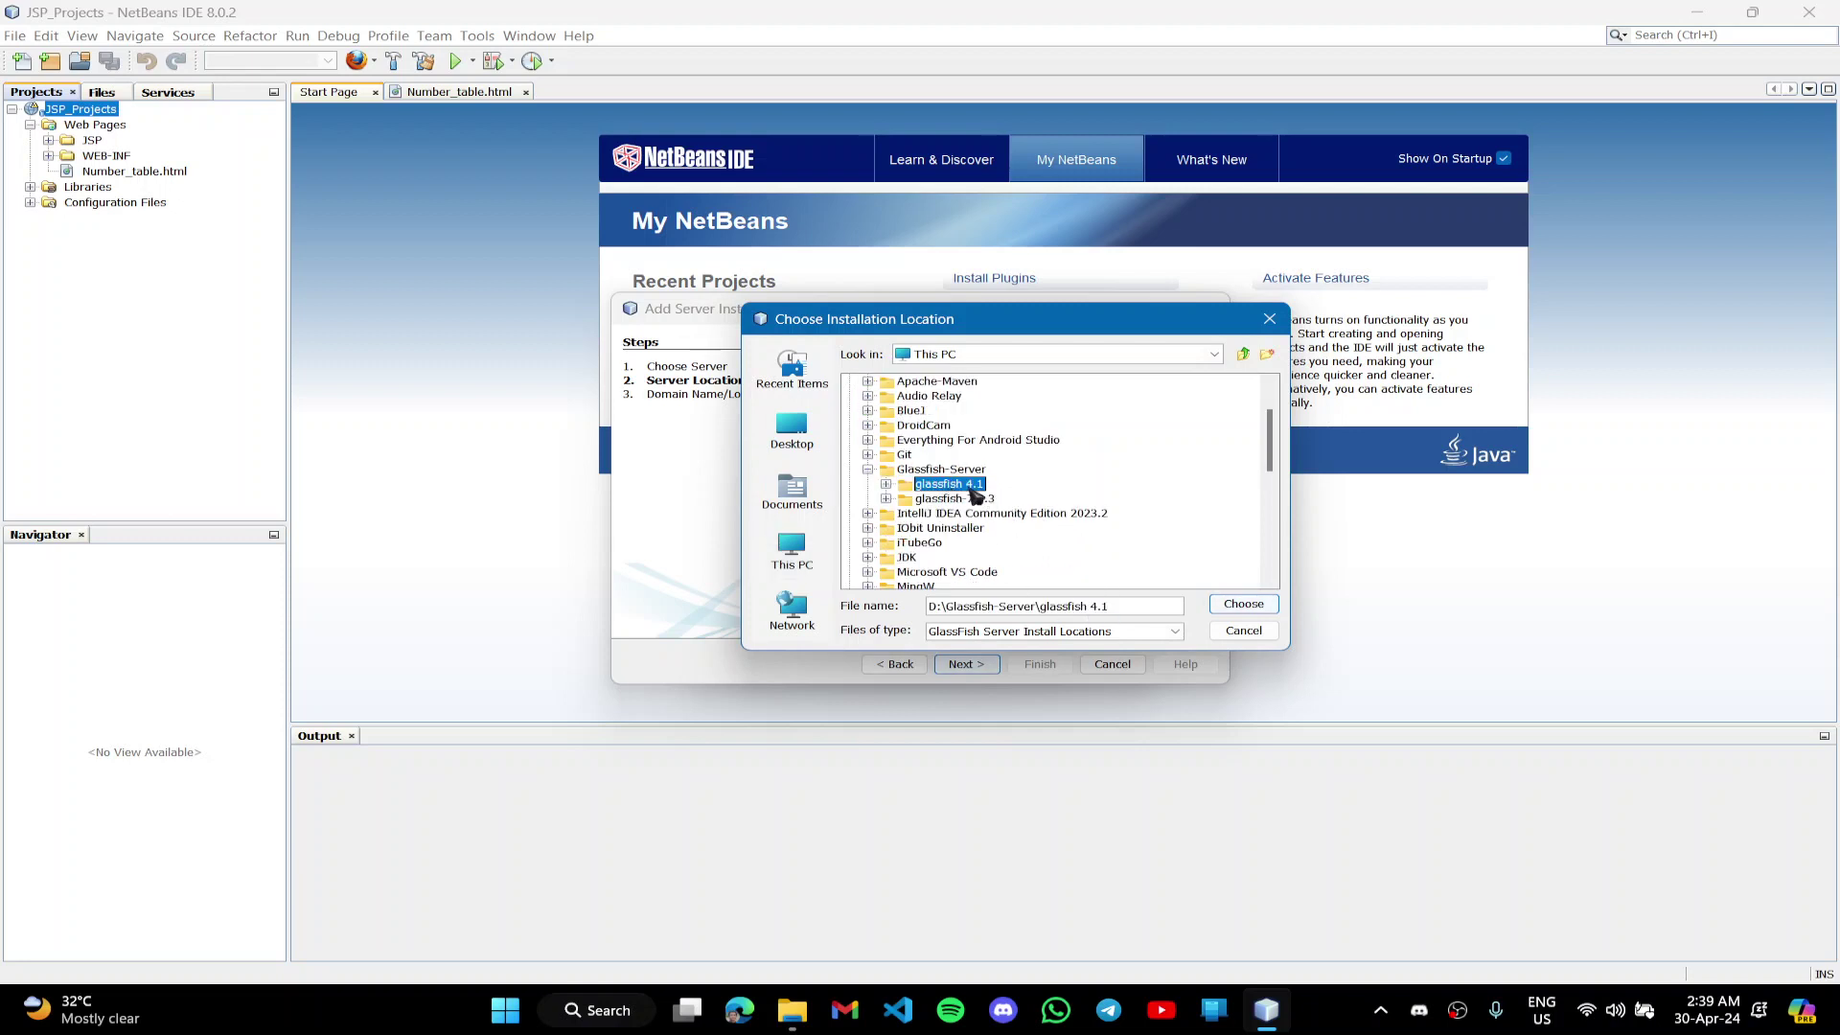
click(1249, 606)
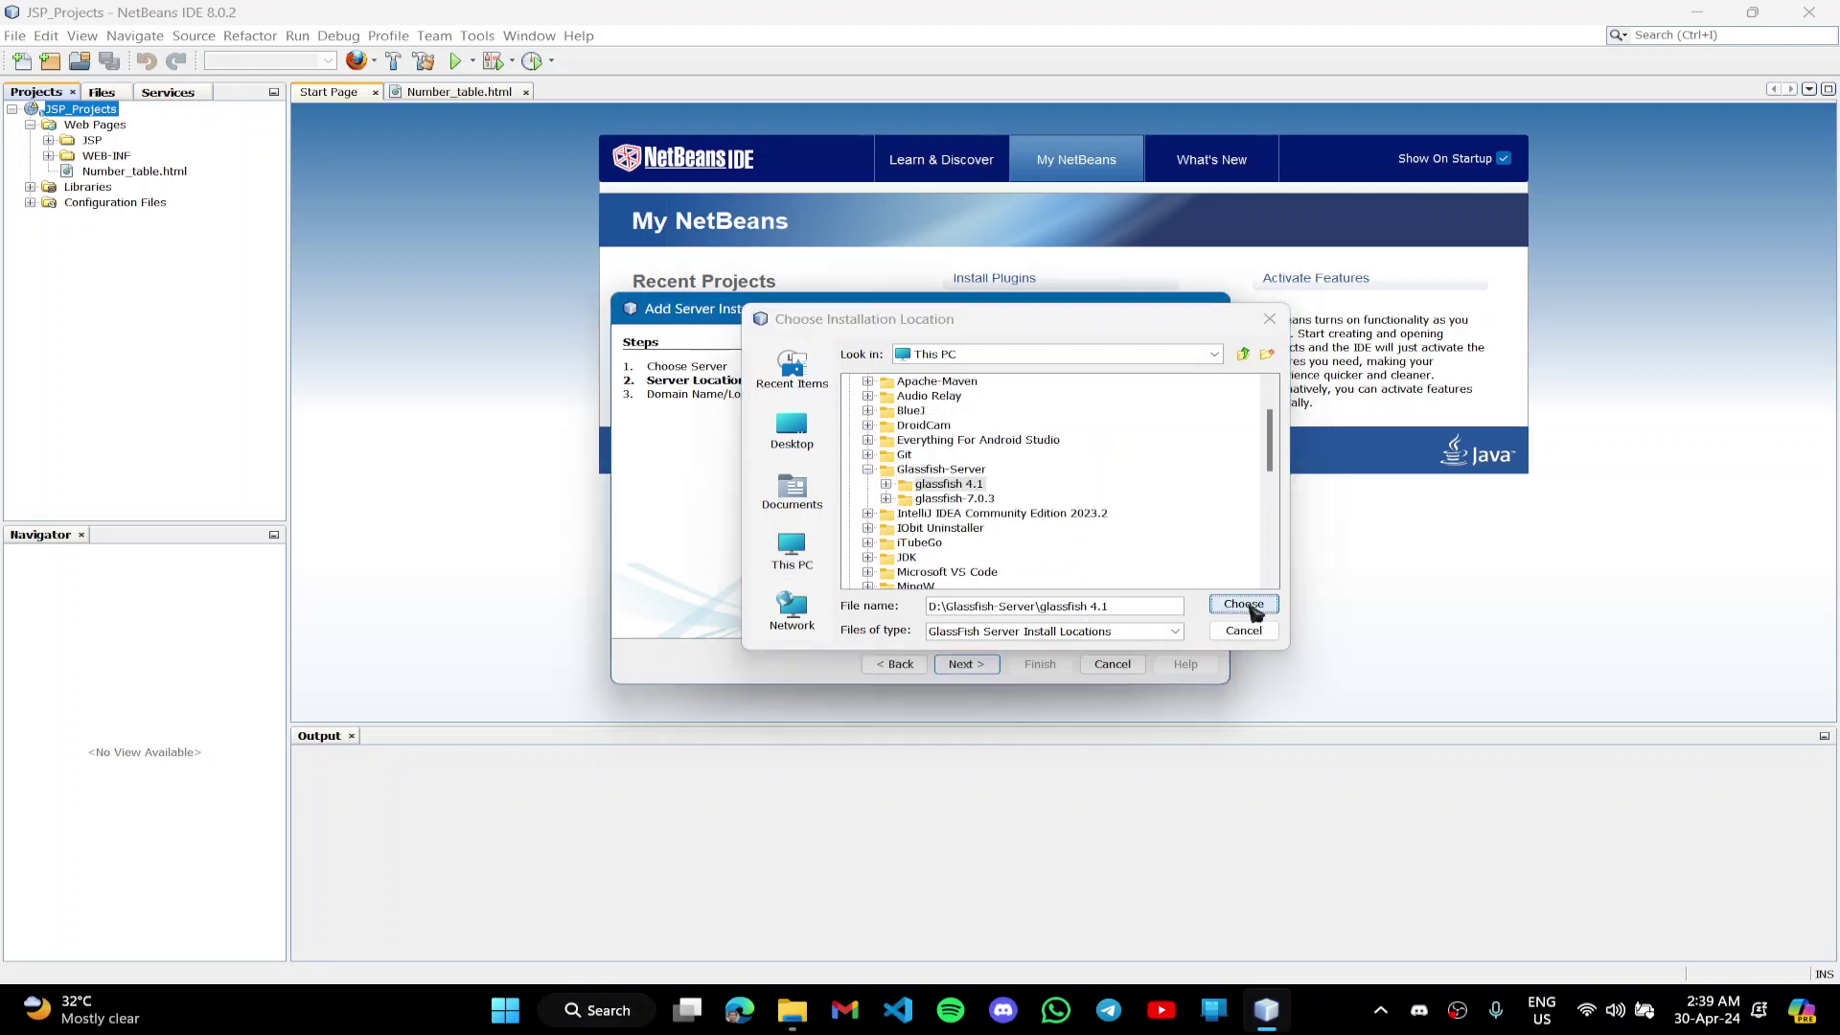
- Register the server with domain4.1 on localhost and assign GlassFish Server 4.1 as the target server of JSP_Projects
click(970, 662)
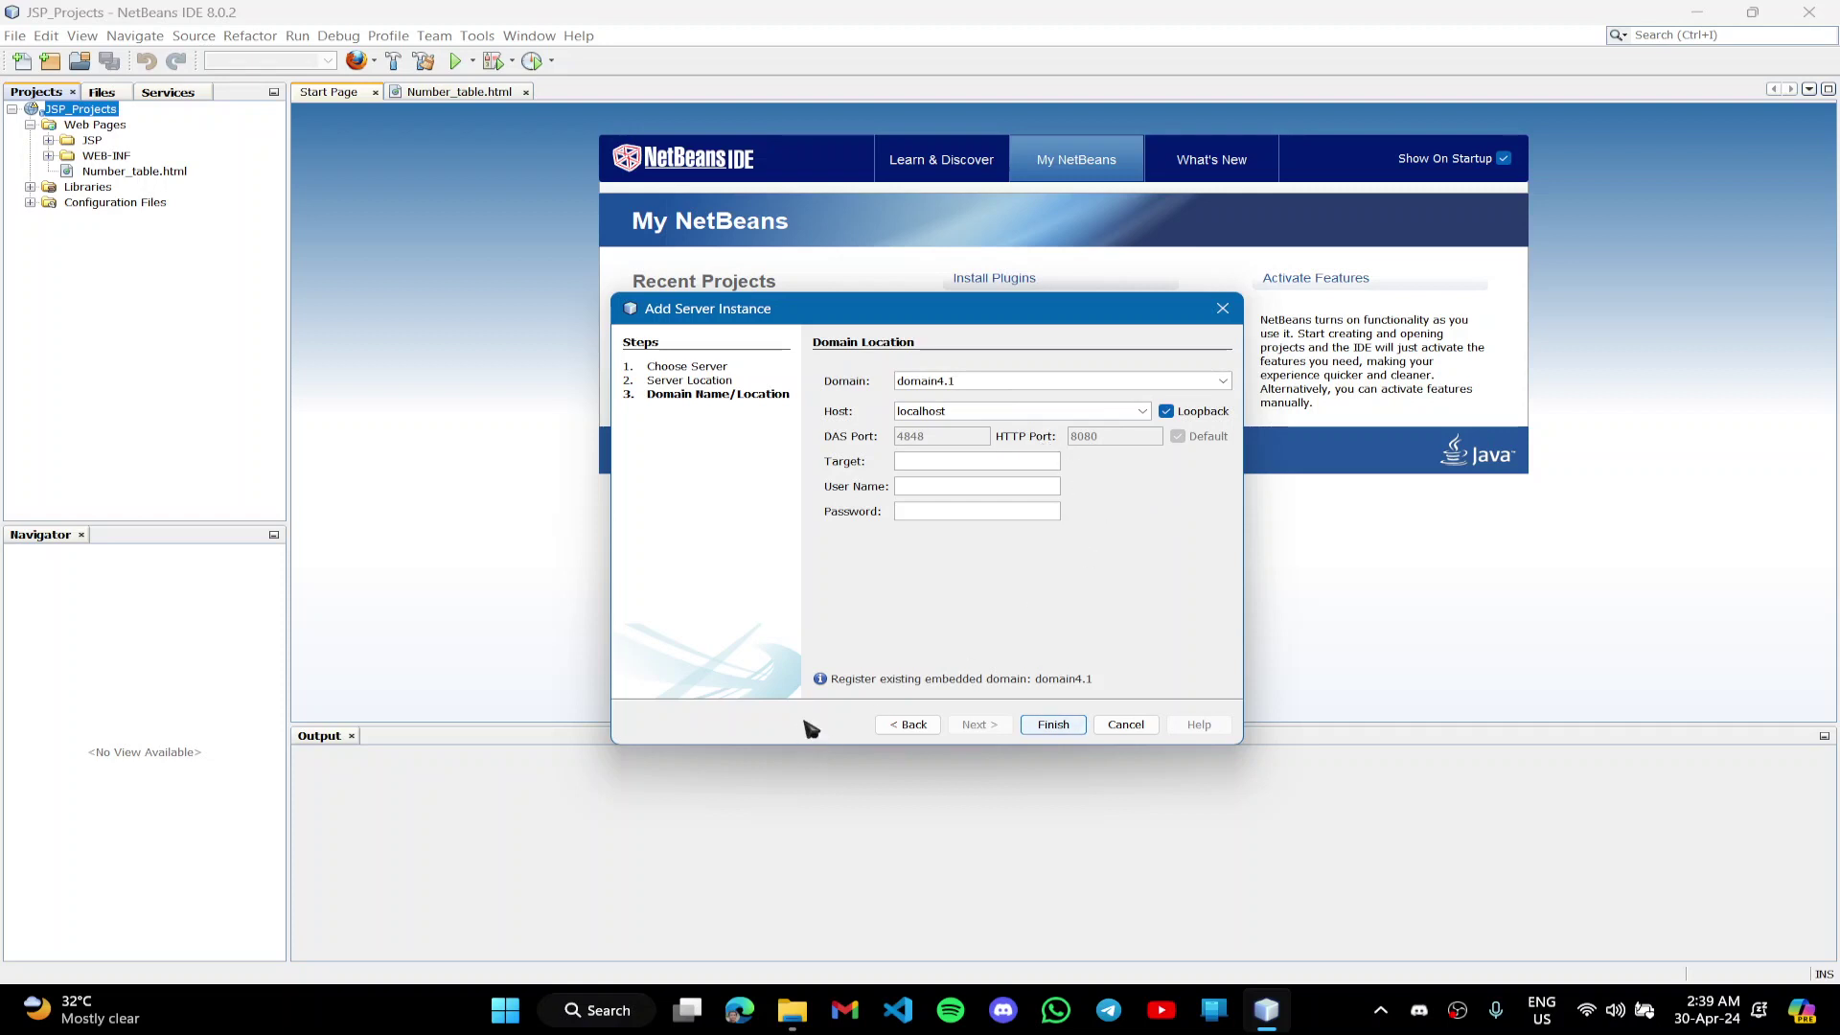
click(1054, 725)
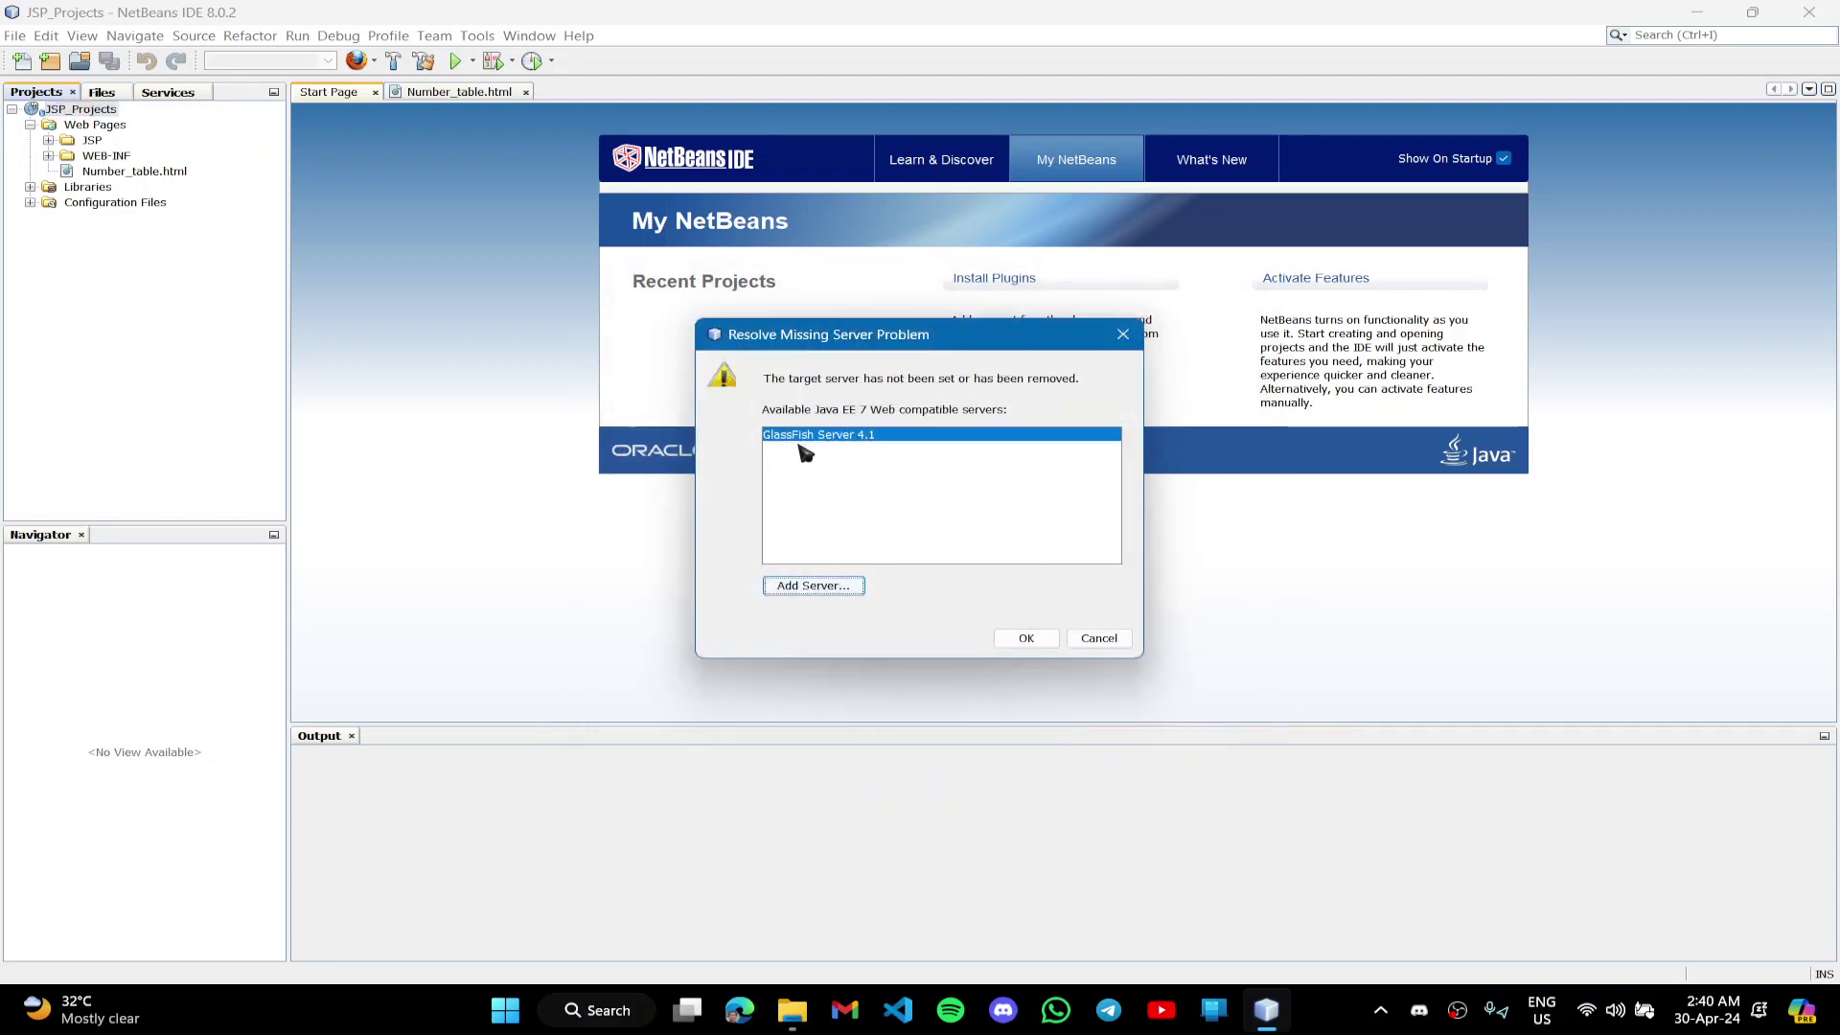
click(1055, 638)
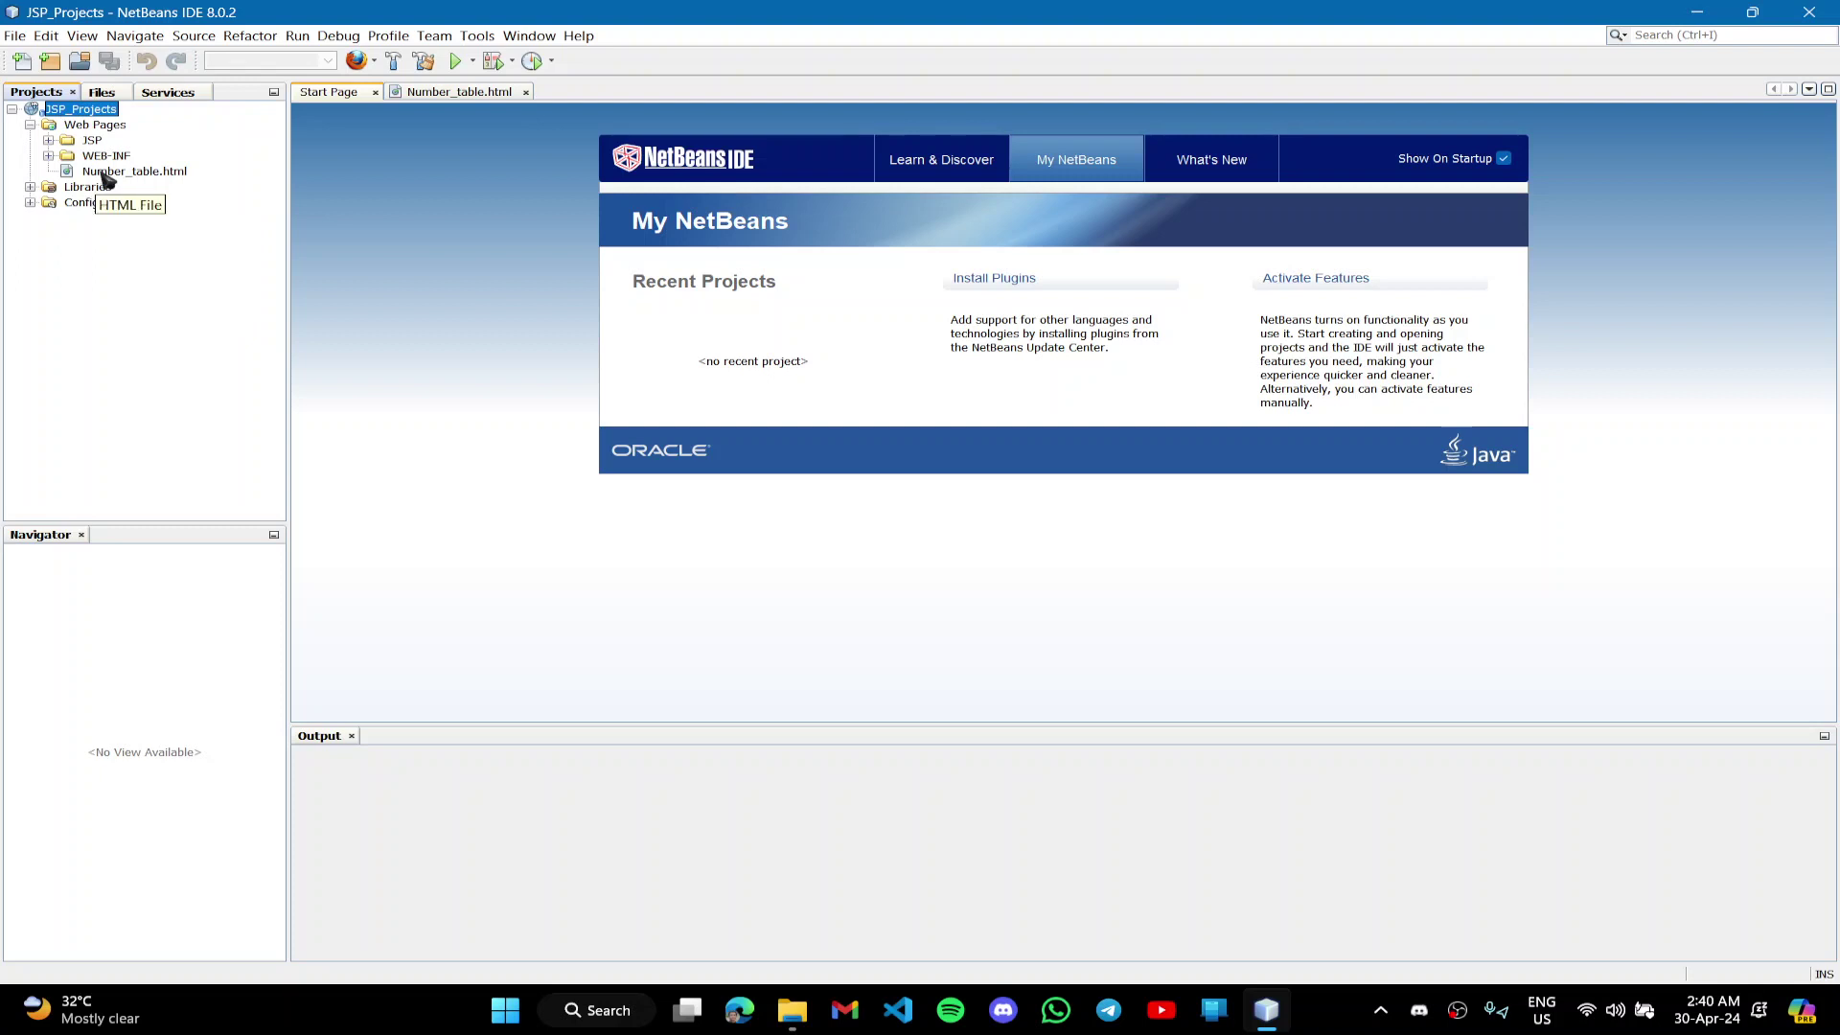
- Open Number_table.html from Web Pages and run the file, shrinking the output area below the code
double_click(134, 171)
click(432, 284)
right_click(585, 276)
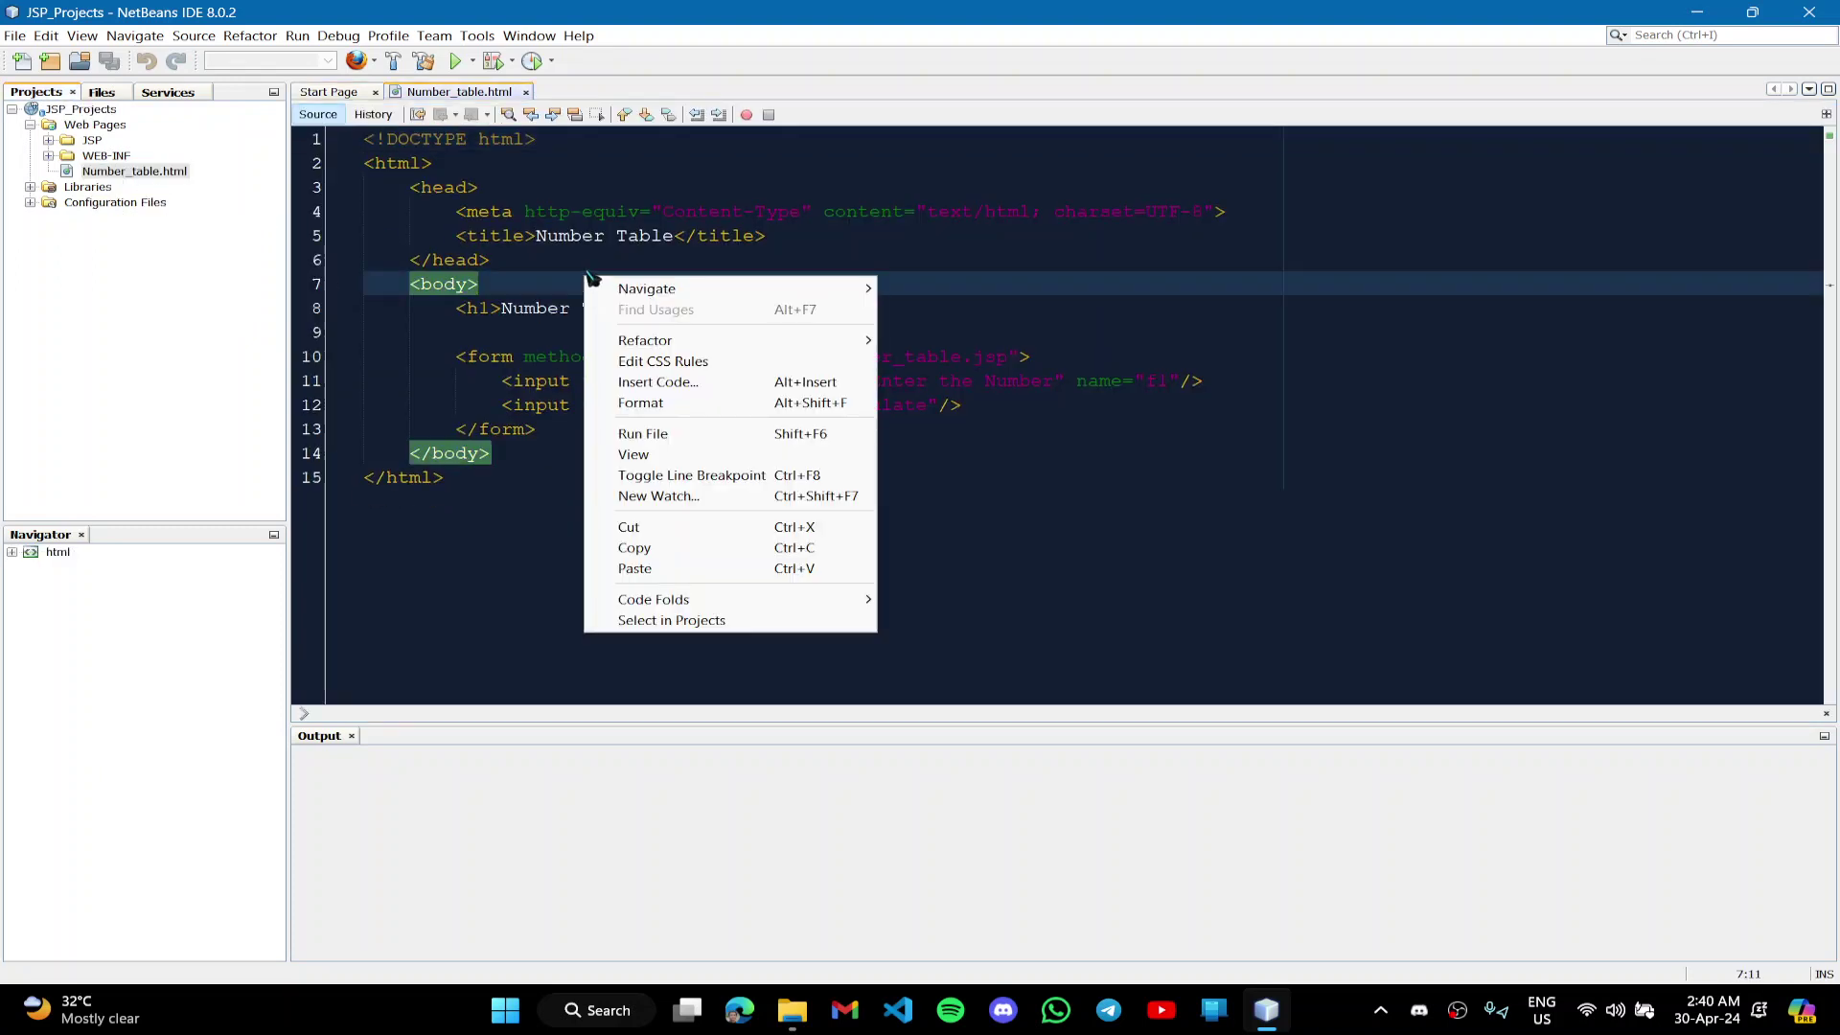
click(795, 412)
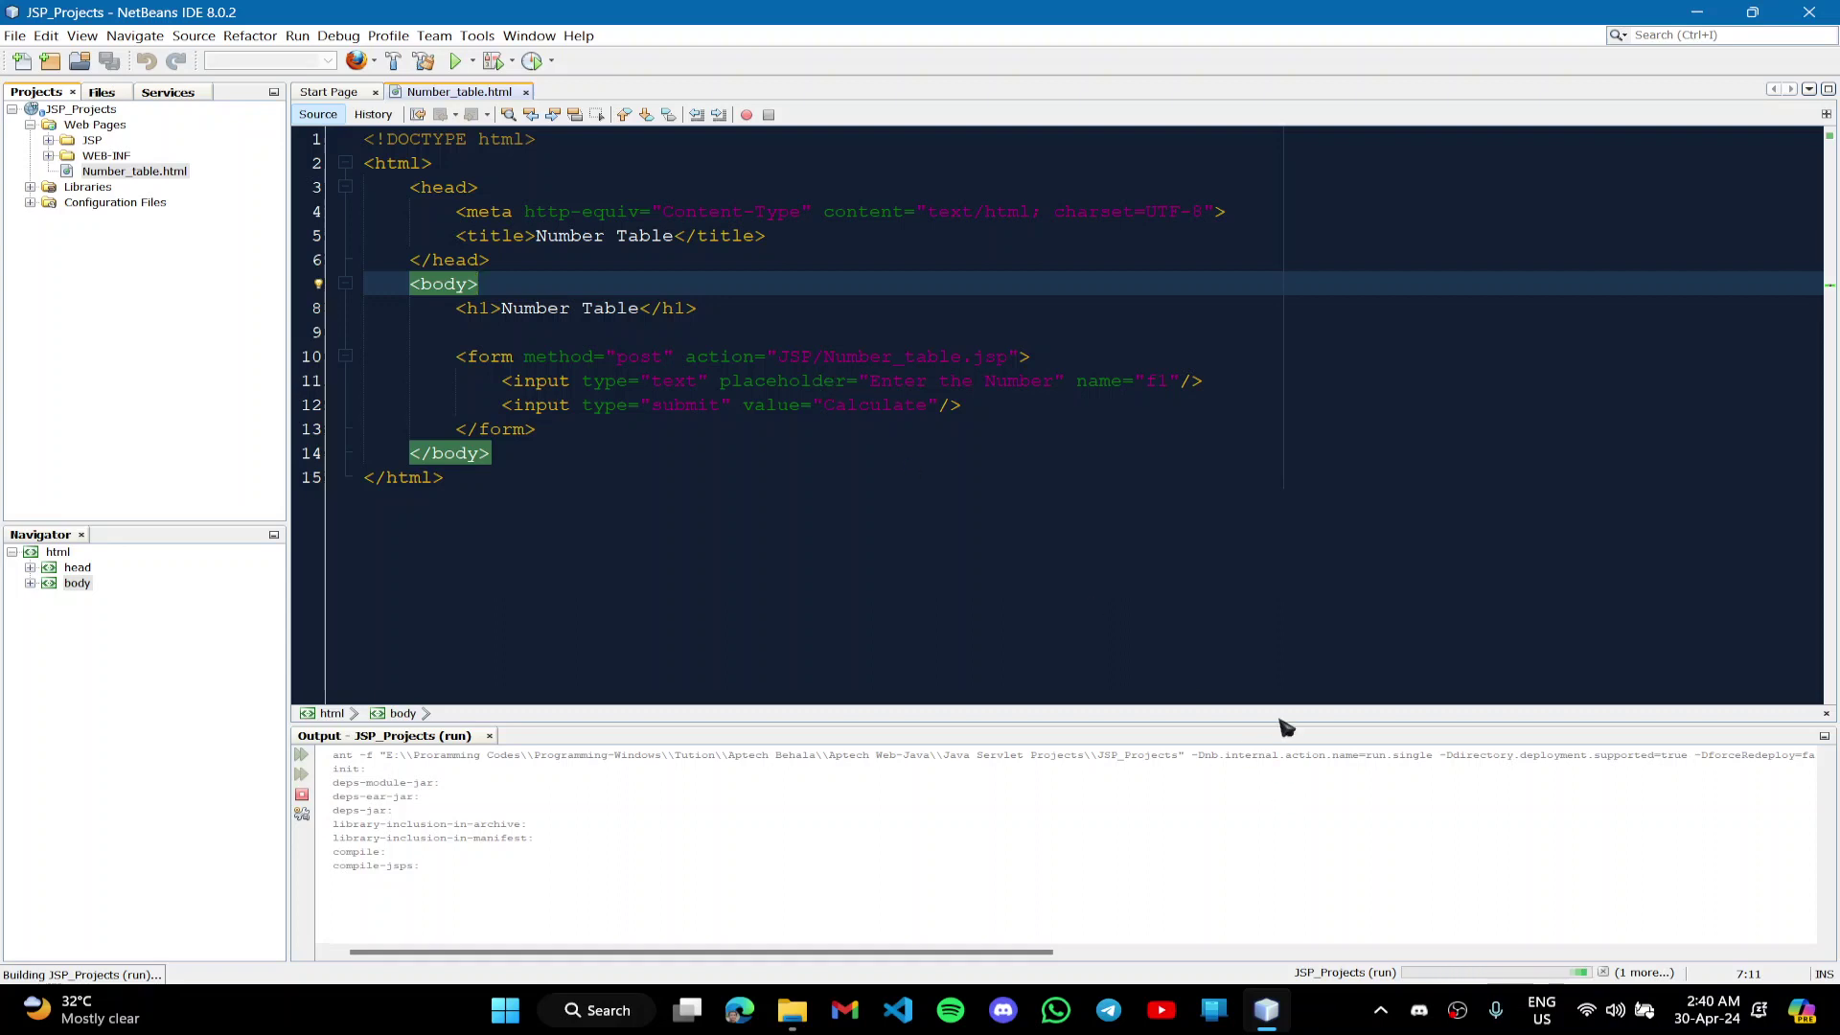
drag(1295, 734, 1290, 835)
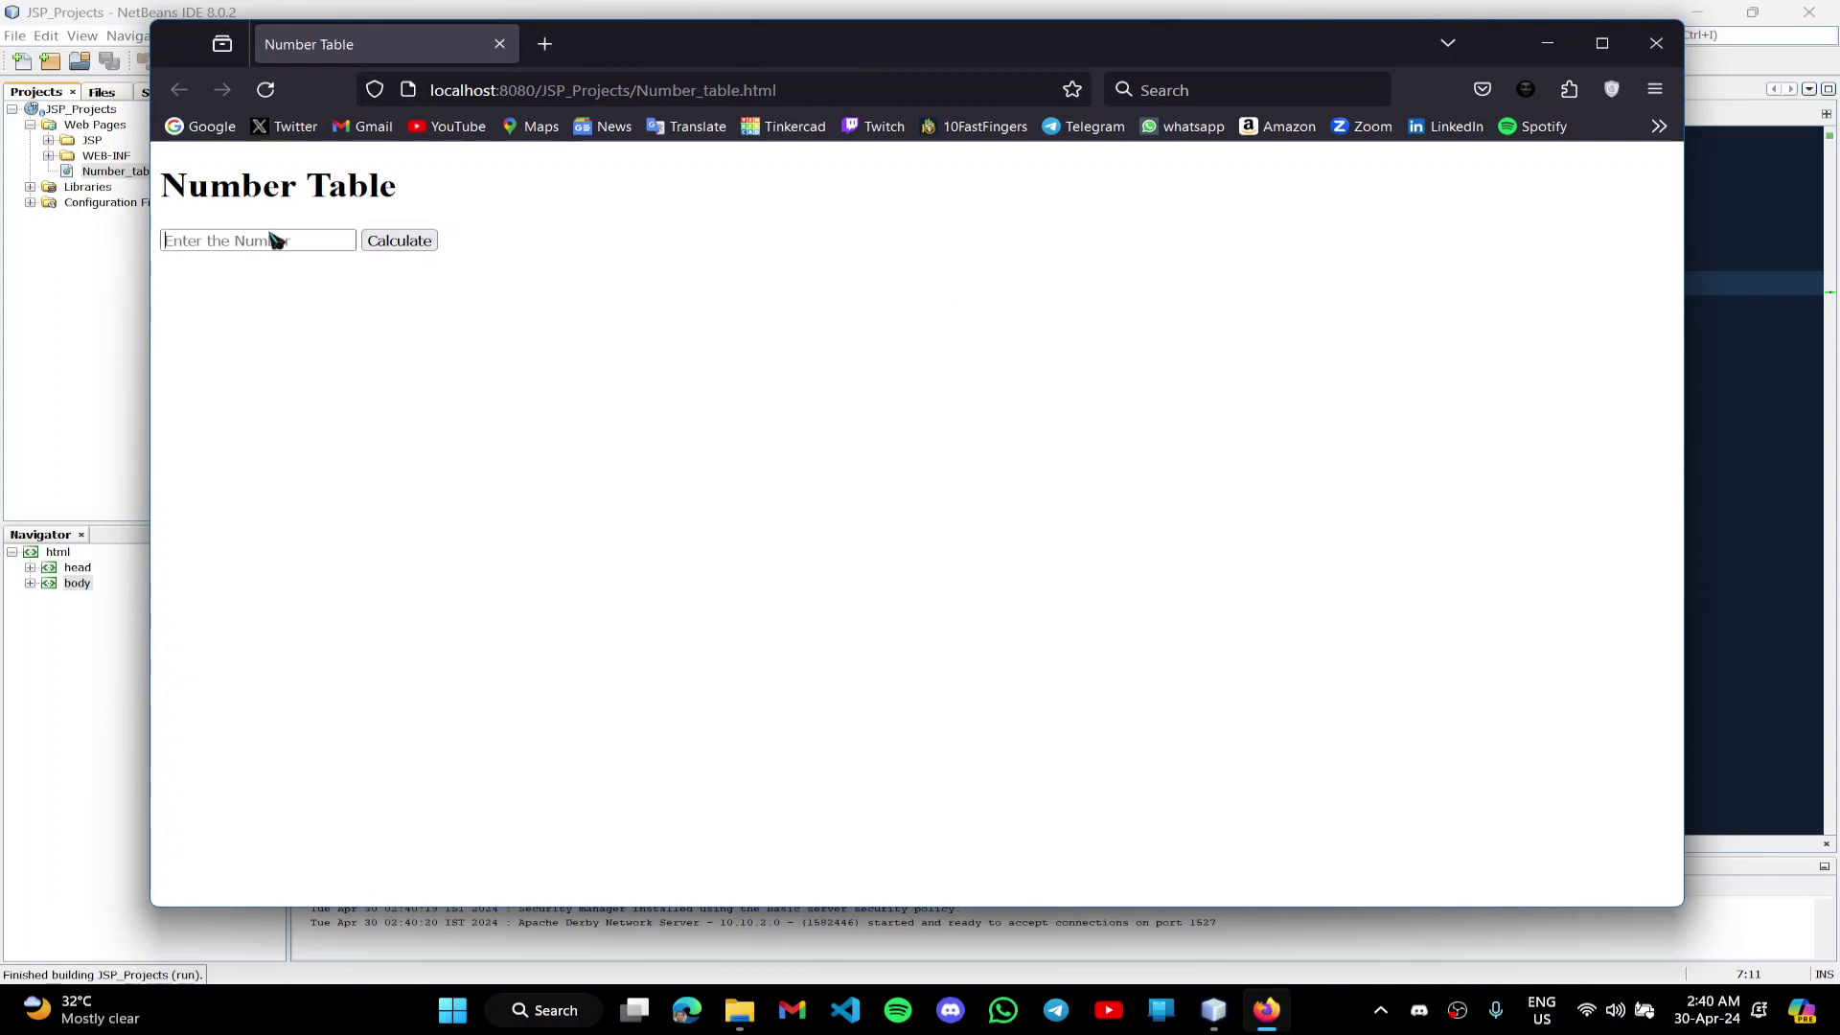
- Calculate the number table for 12 on the Number Table page, check the result page's address and close the browser
click(251, 246)
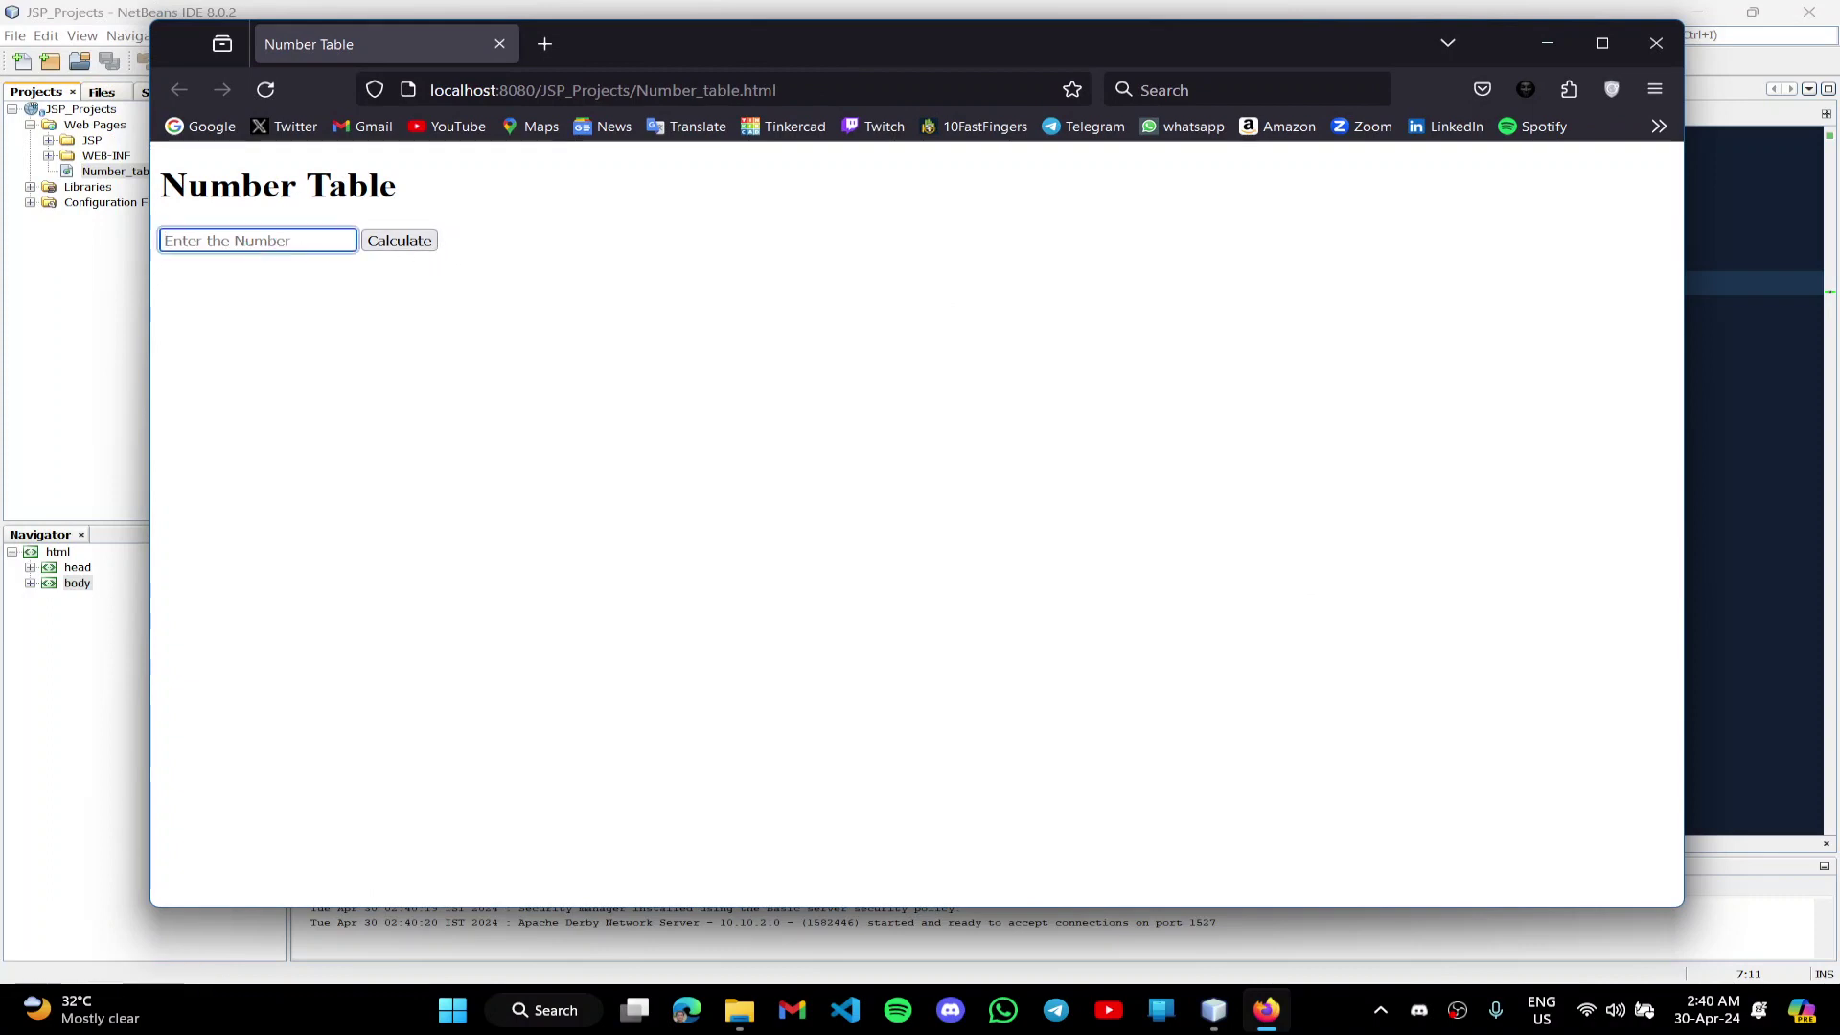
text(12)
click(400, 241)
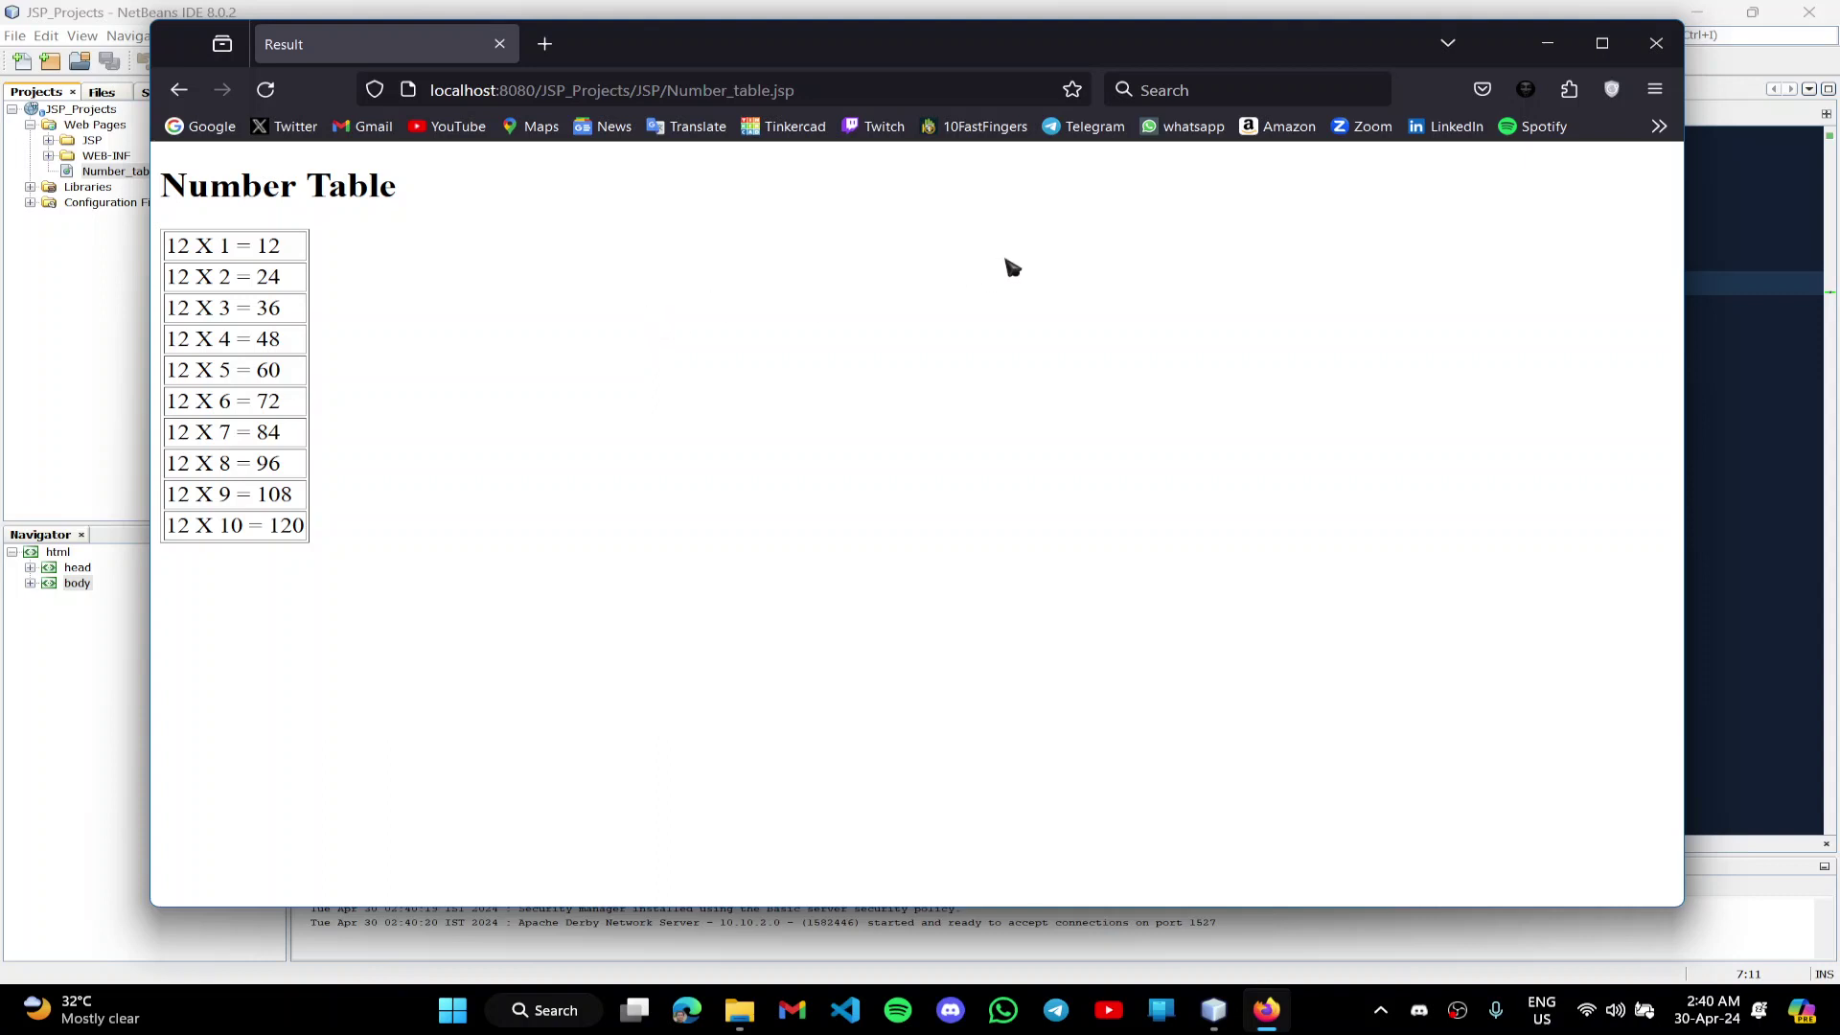
drag(818, 96, 668, 96)
click(1230, 259)
click(1656, 42)
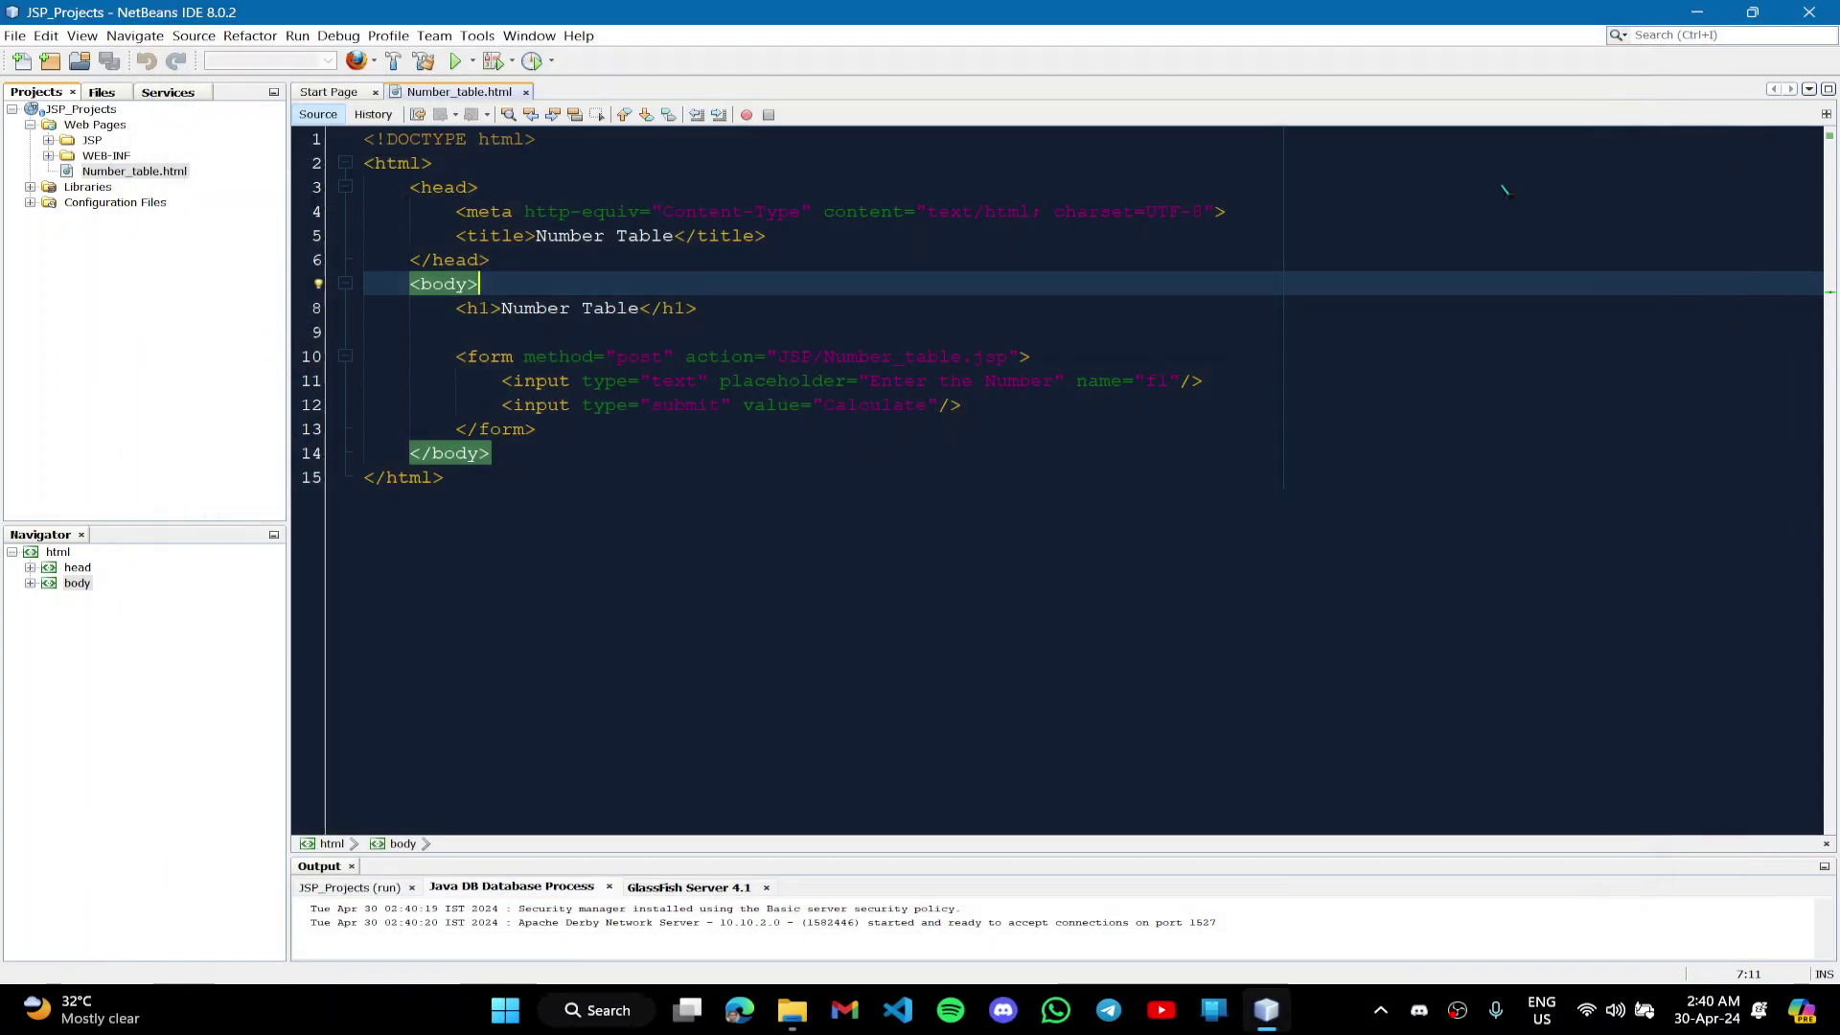
- Close NetBeans IDE and the NetBeans 8.0.2 etc folder window, and search the installed apps for "net"
click(1450, 242)
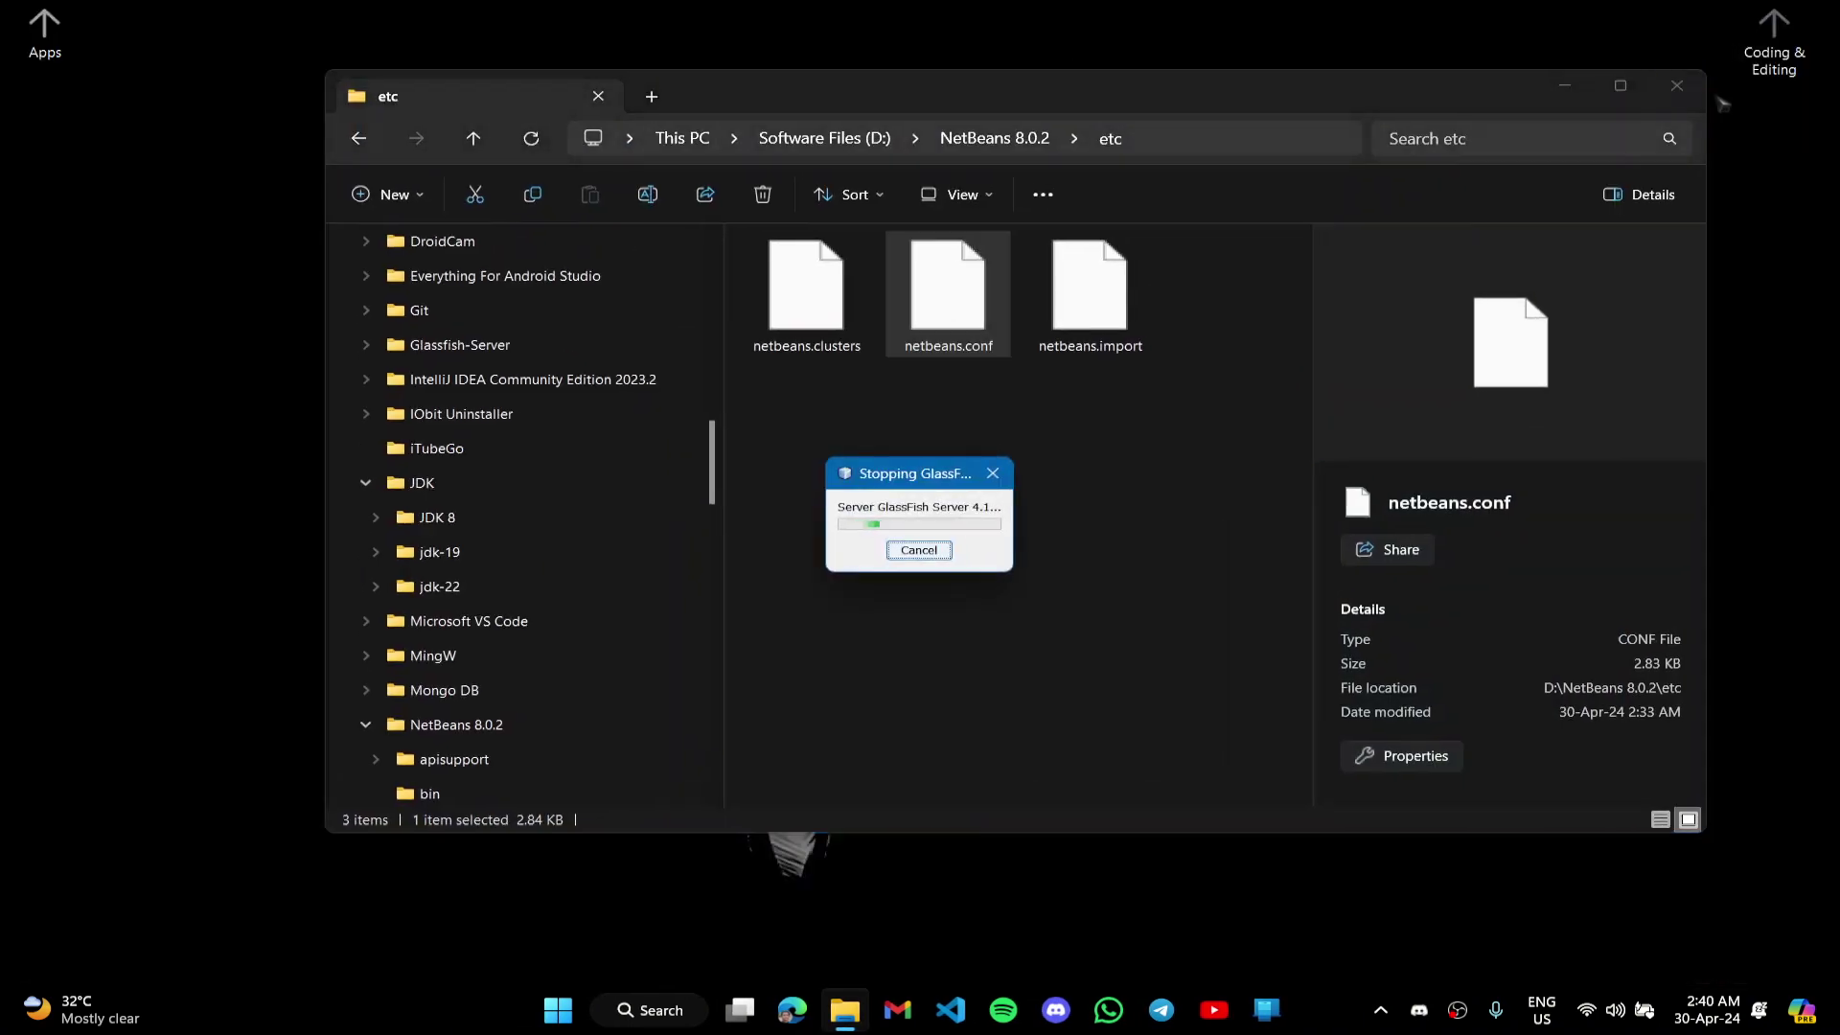
click(1677, 88)
key(super)
text(net)
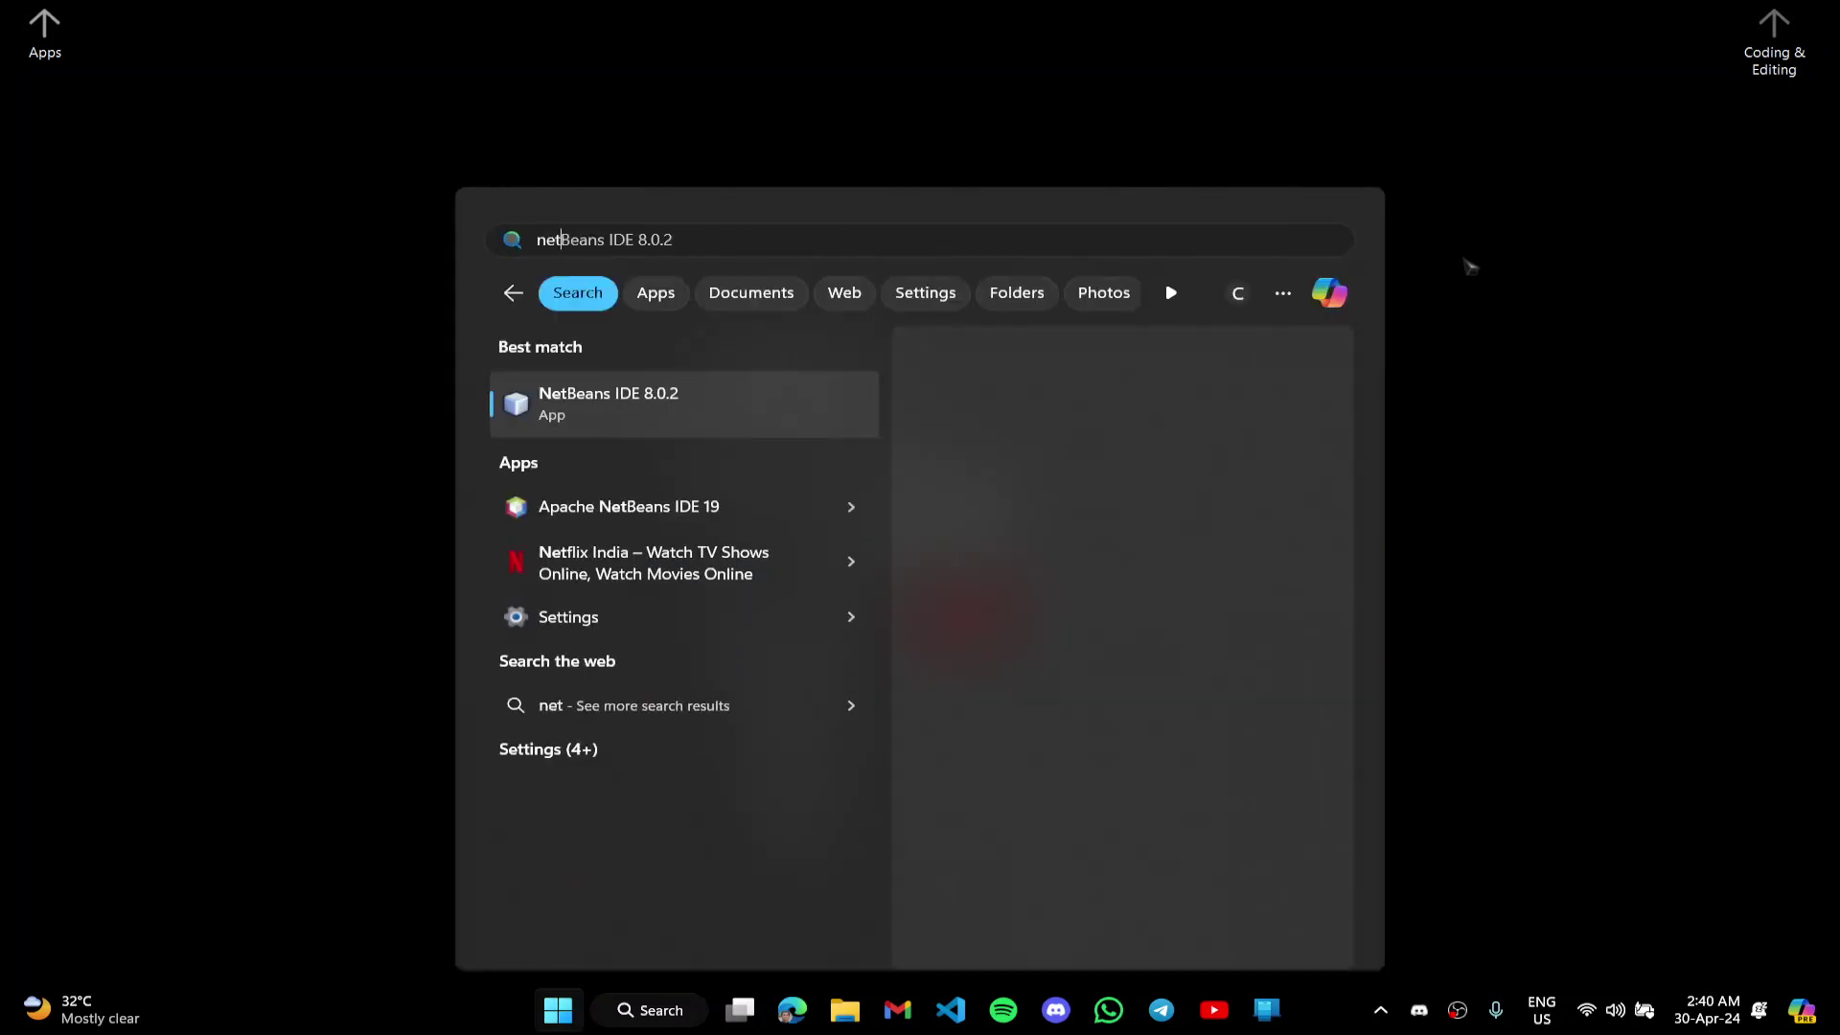
click(651, 499)
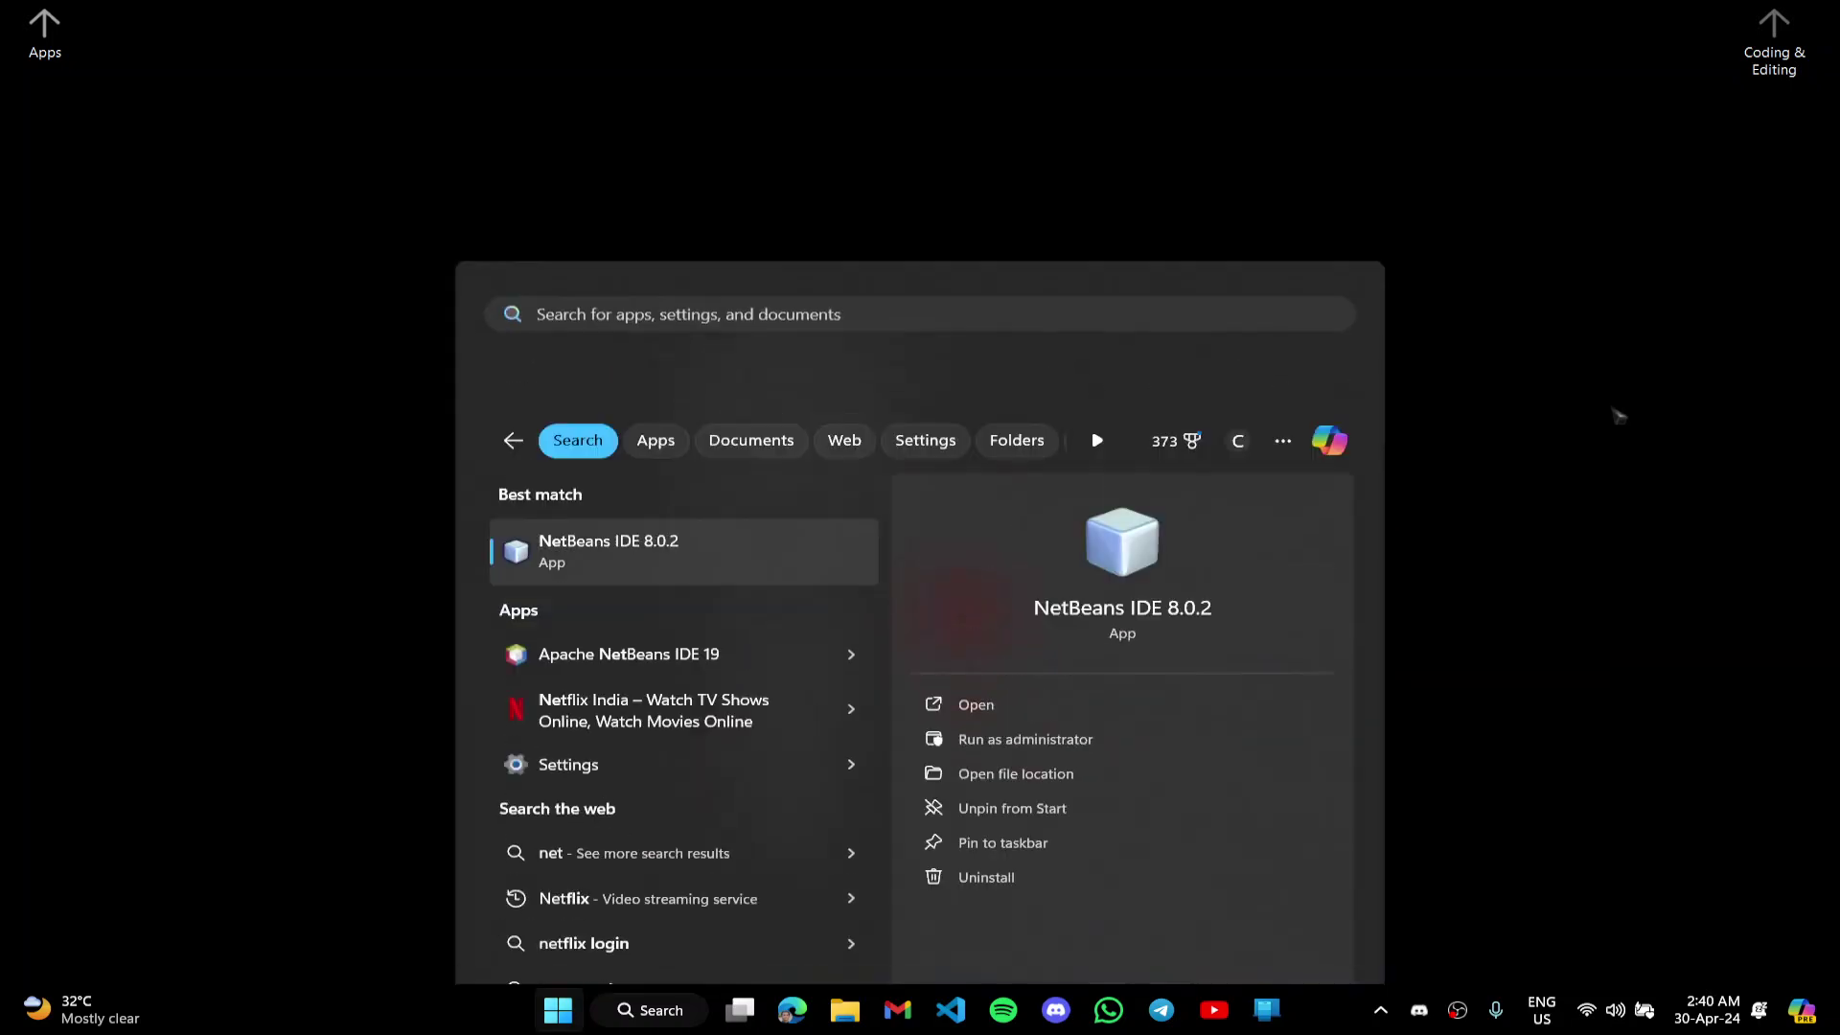
- Open the D:\NetBeans-19\netbeans\etc folder in a maximized File Explorer window
key(super+e)
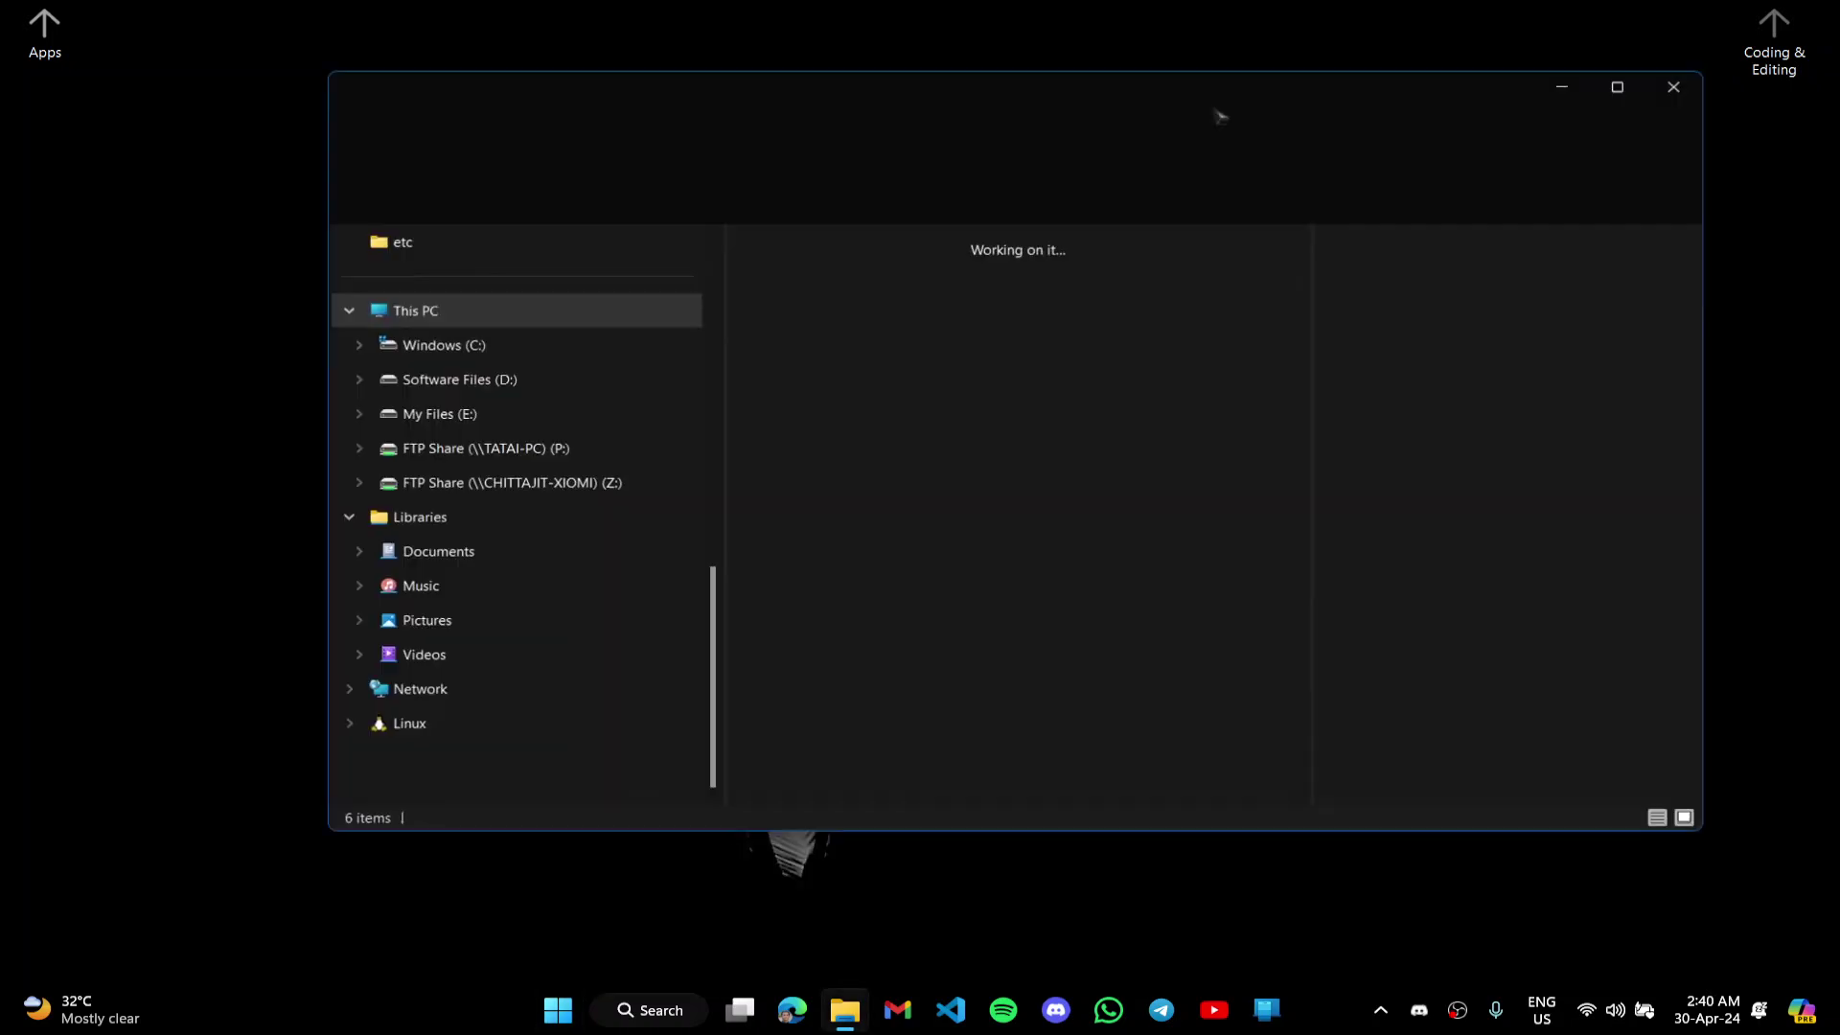
double_click(1223, 85)
double_click(1168, 240)
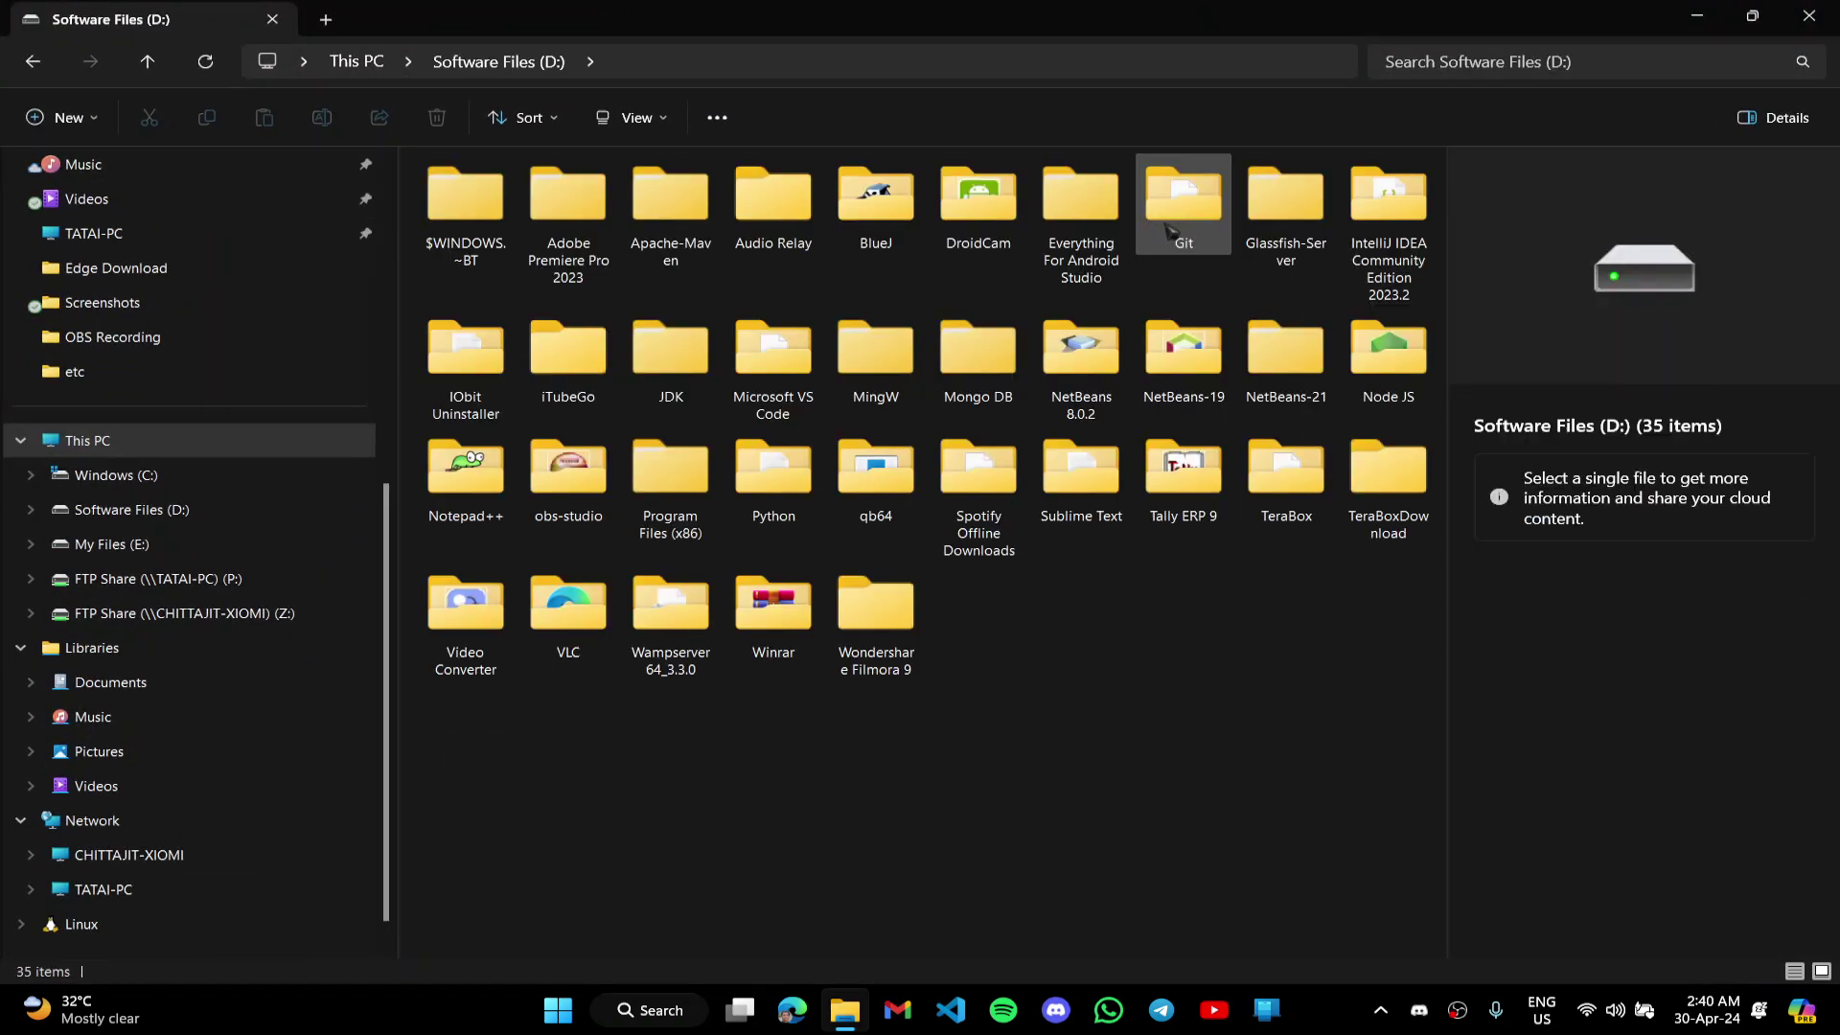
double_click(1185, 356)
double_click(587, 203)
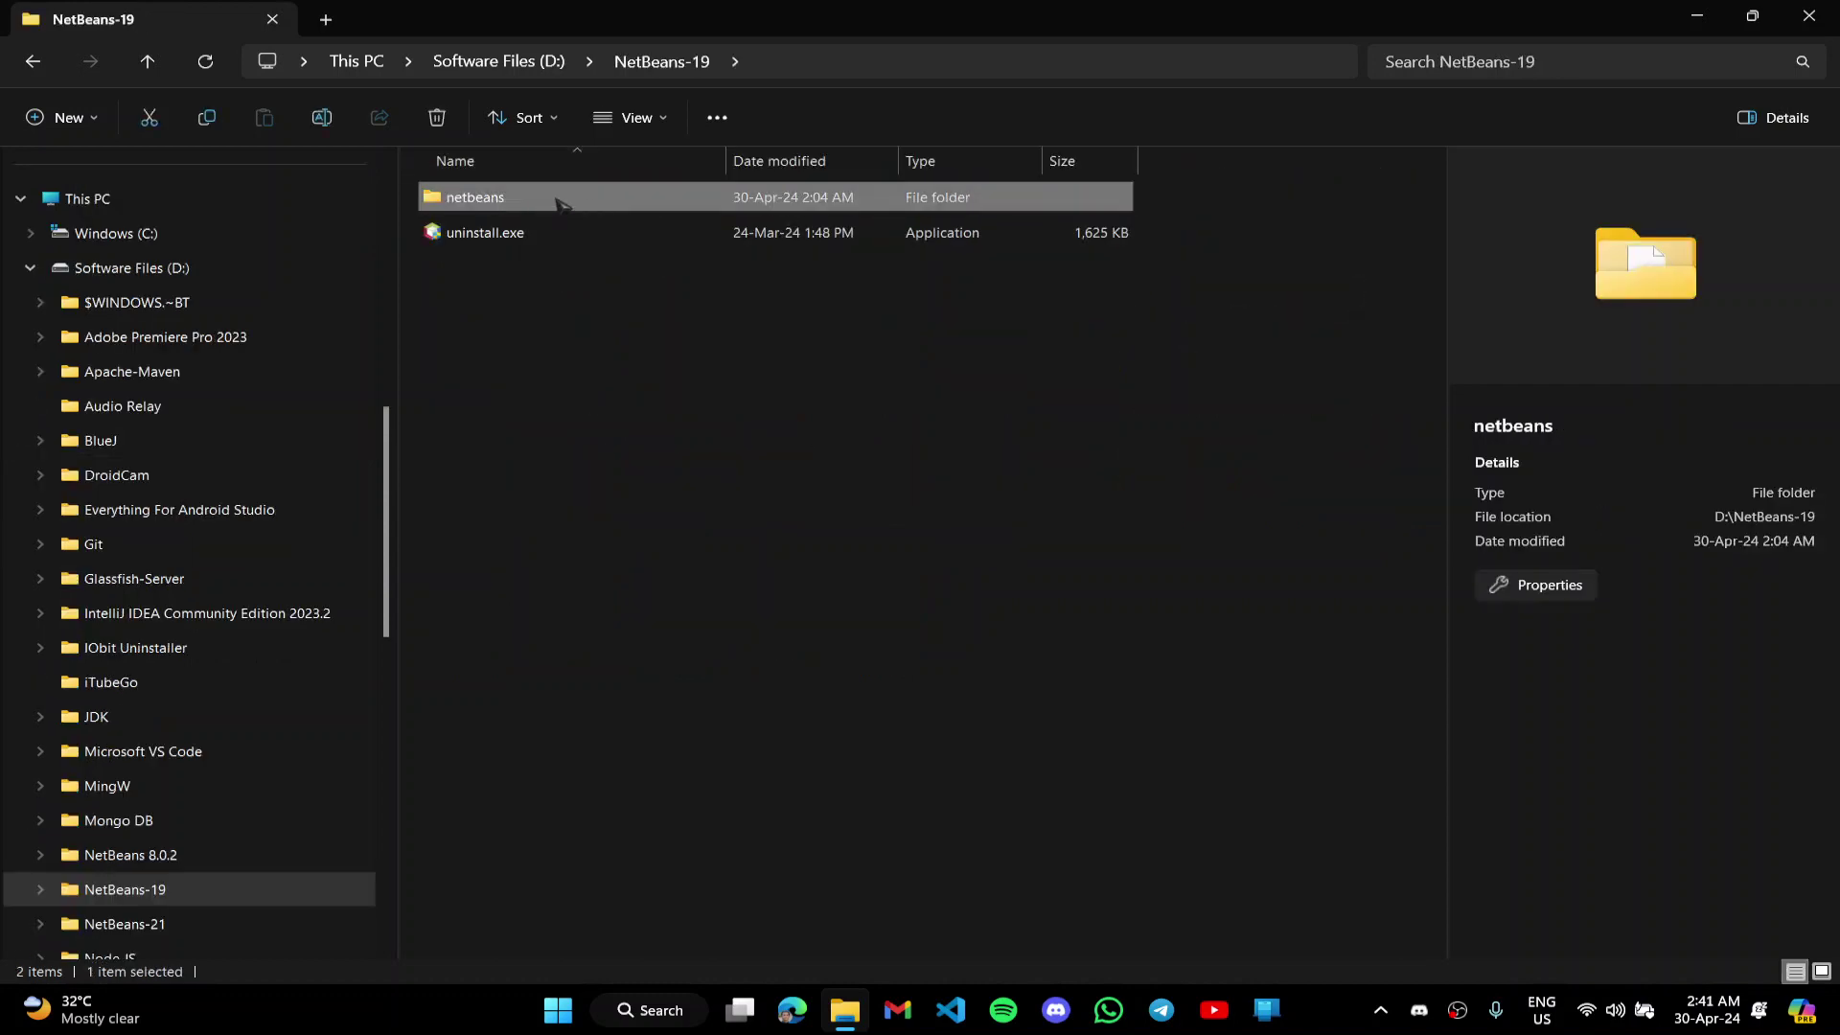
double_click(522, 375)
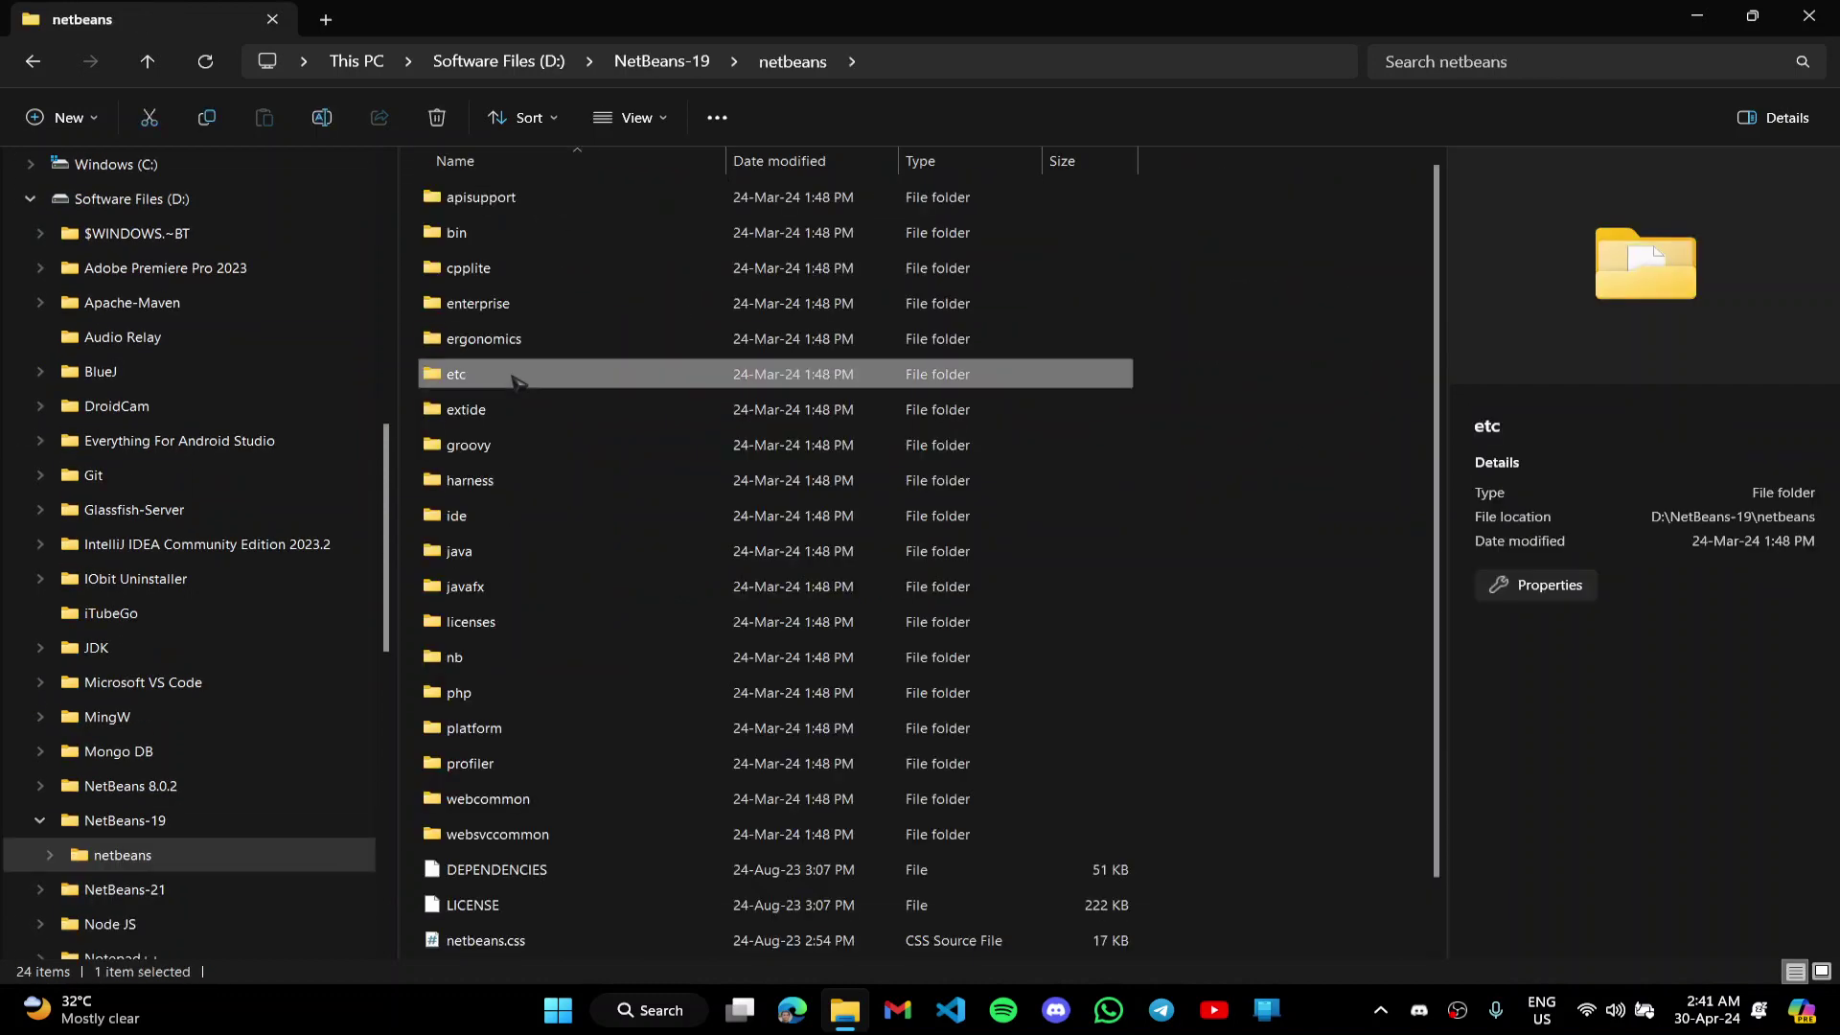
- Open netbeans.conf from the NetBeans-19 etc folder in Notepad++ and examine the path assigned to netbeans_jdkhome
right_click(584, 248)
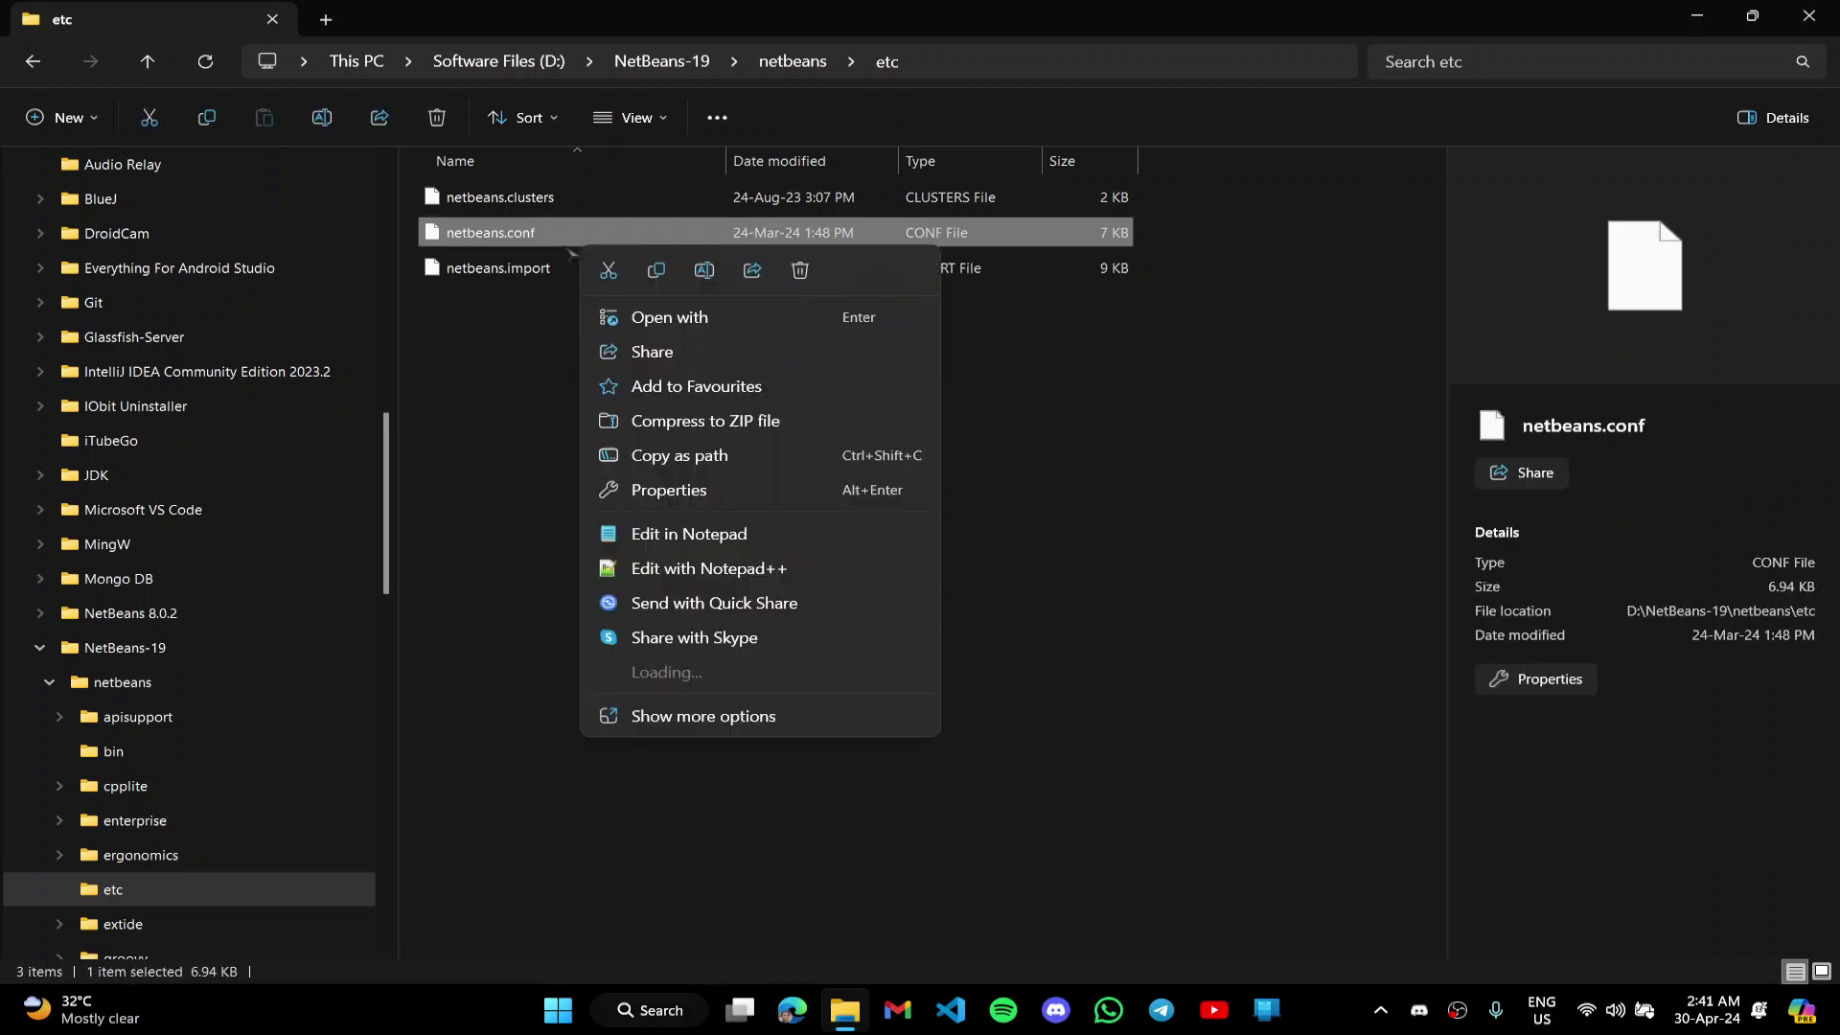
click(710, 580)
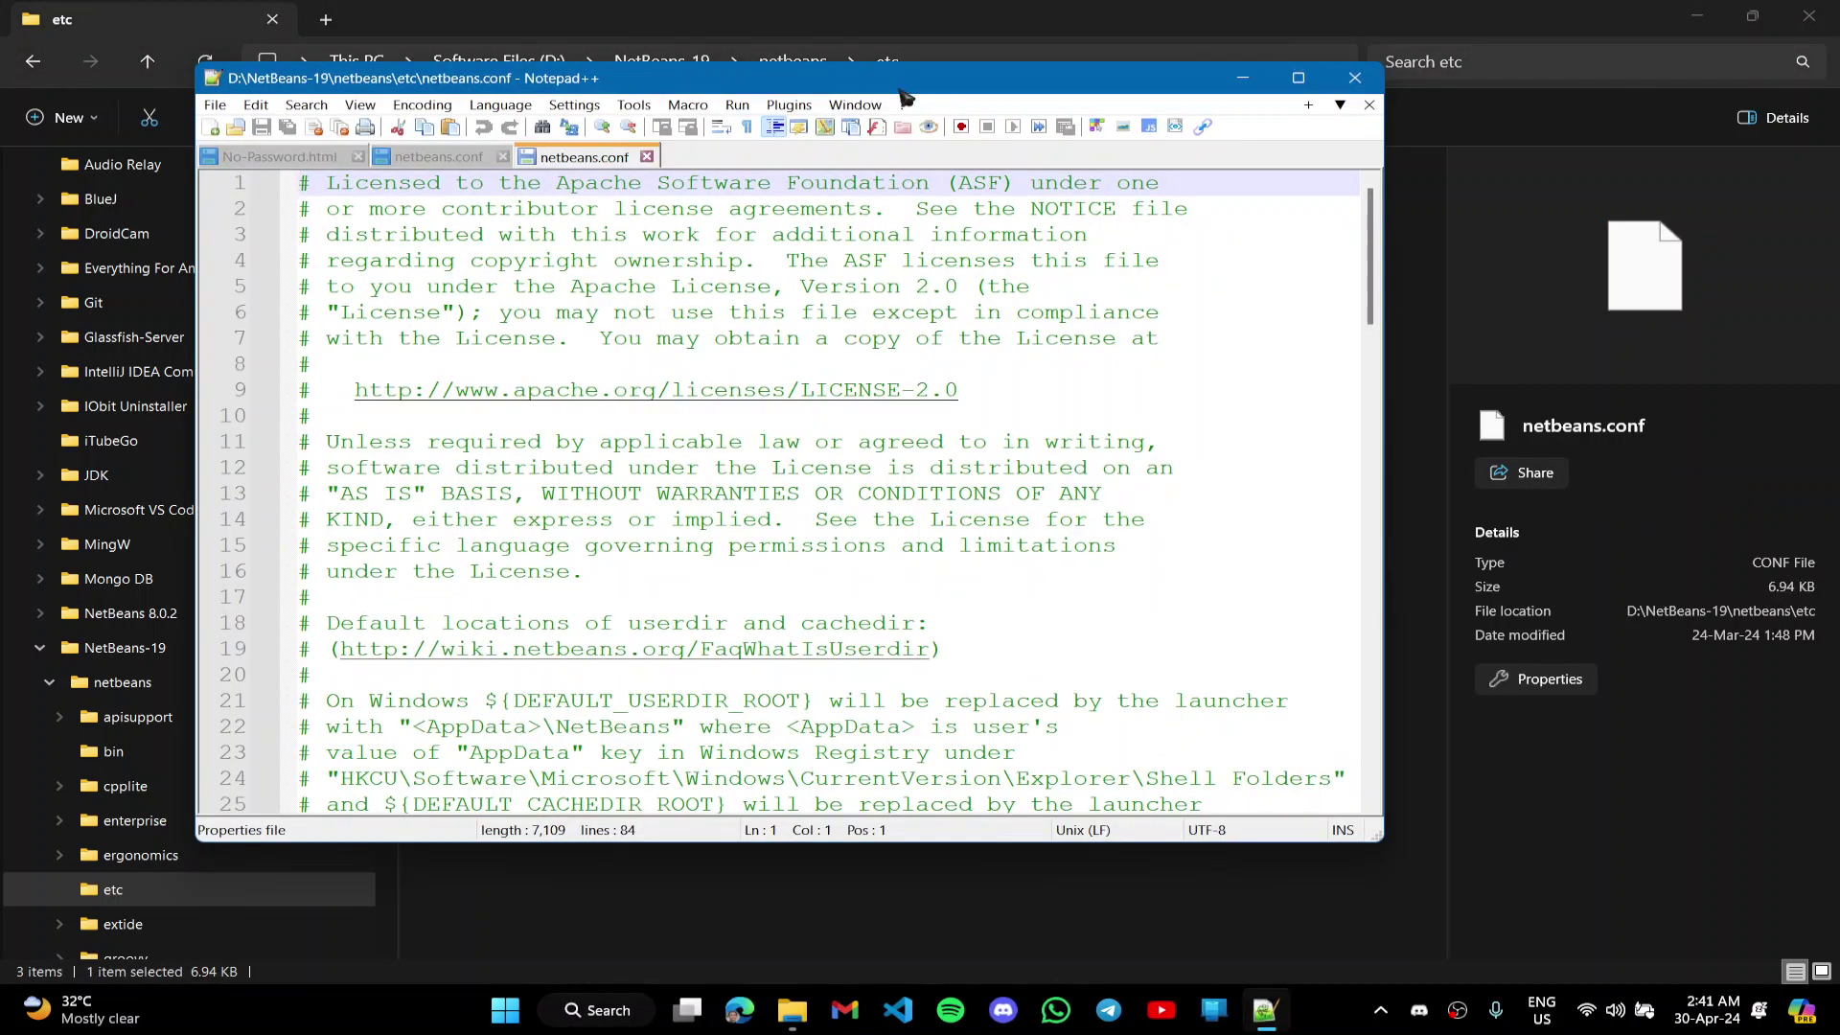
double_click(903, 92)
scroll(1093, 300, down, 15)
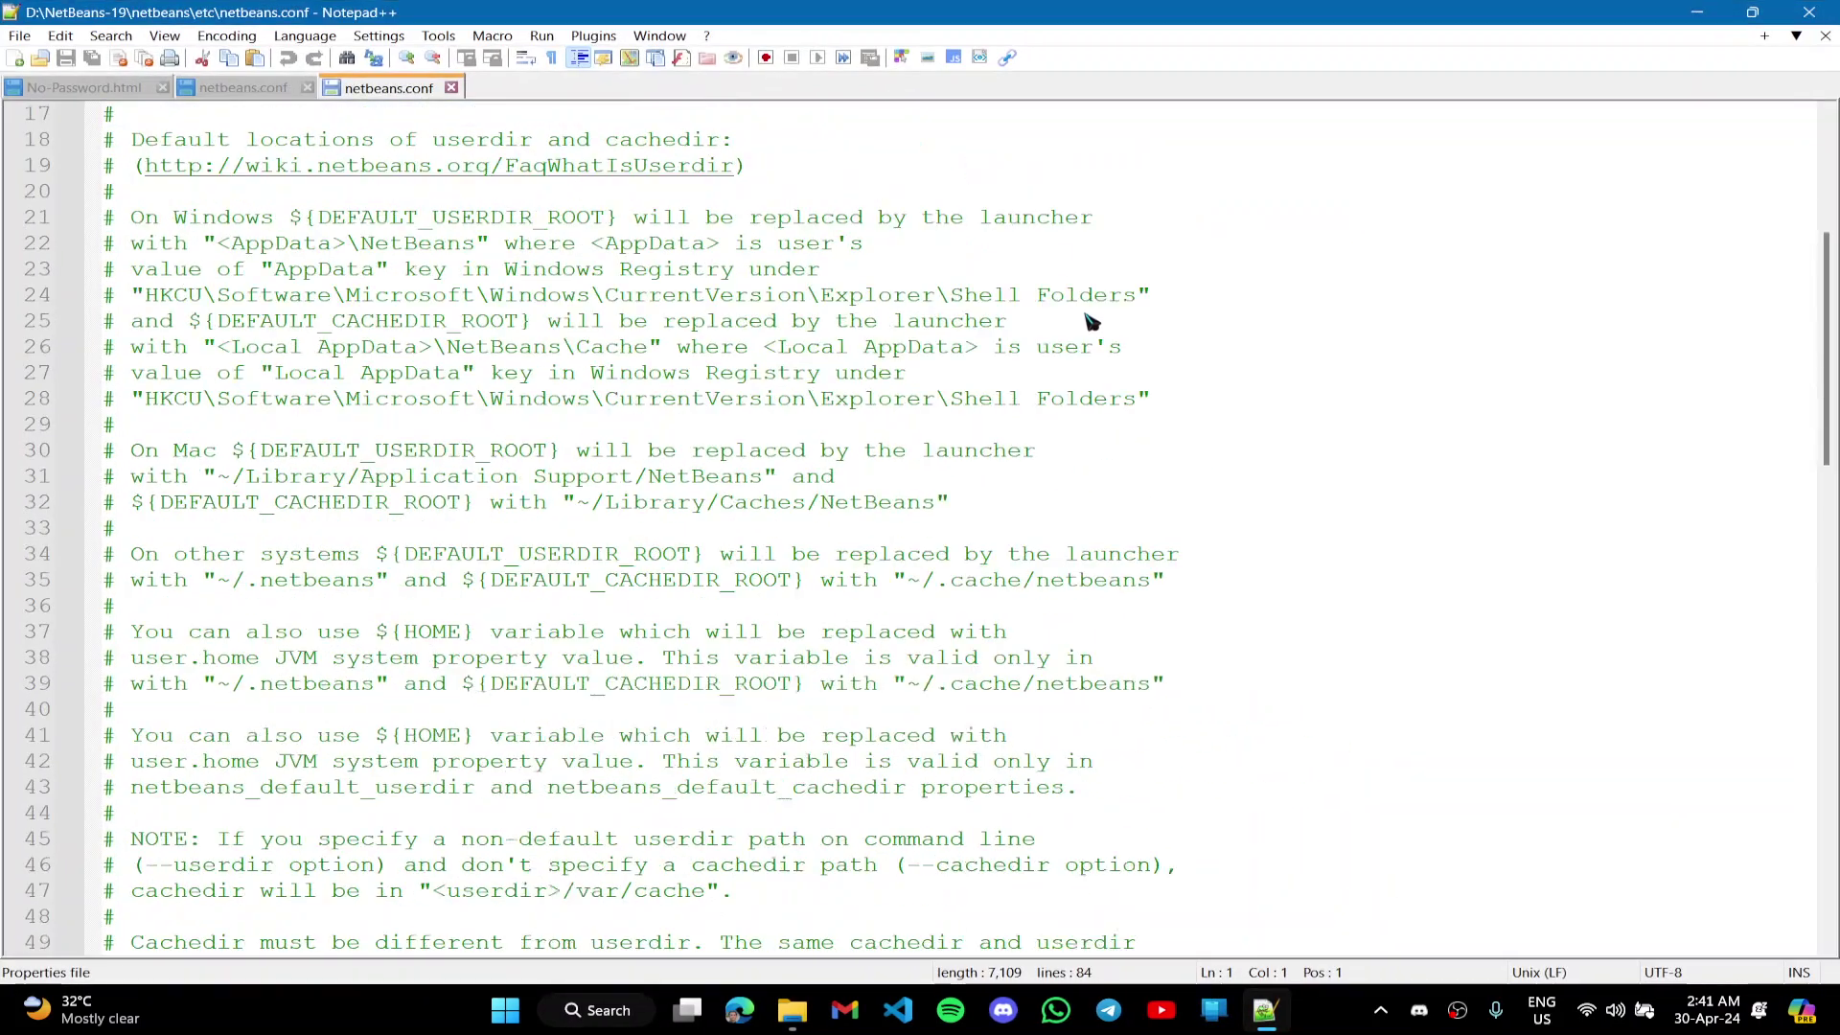
scroll(1093, 300, down, 12)
scroll(1093, 264, up, 5)
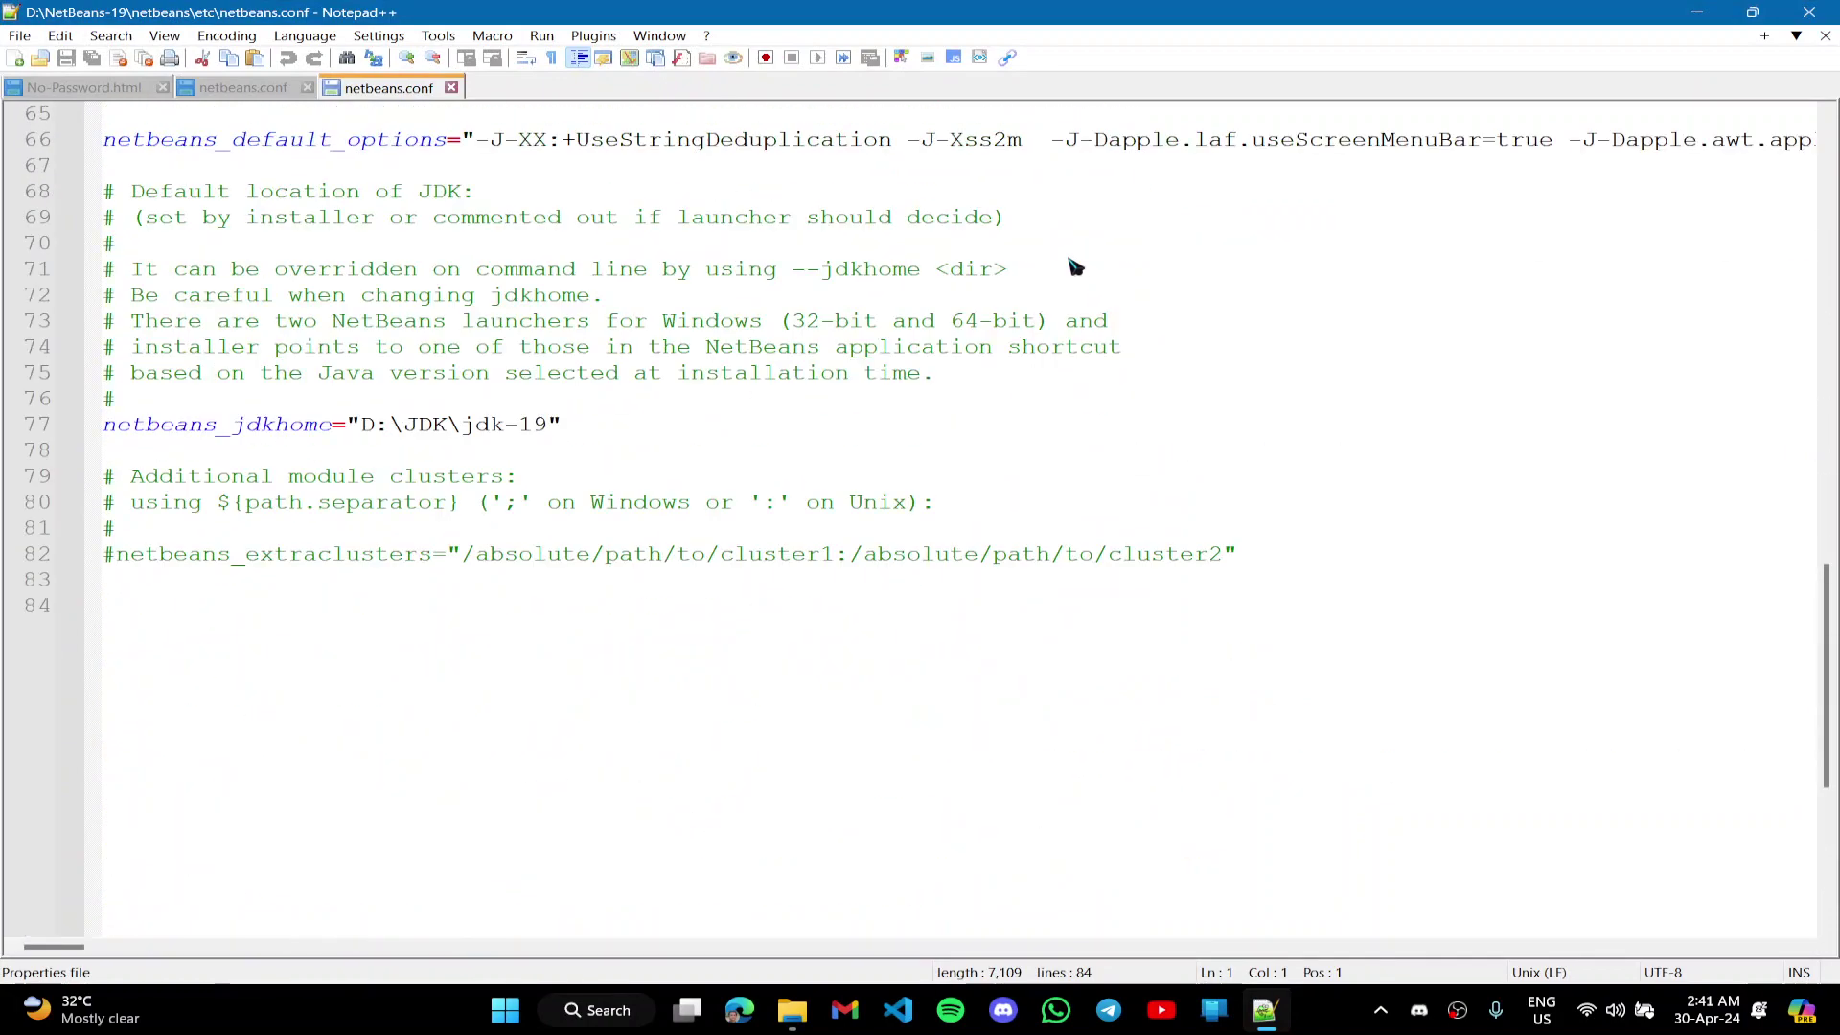
drag(363, 429, 563, 428)
click(687, 431)
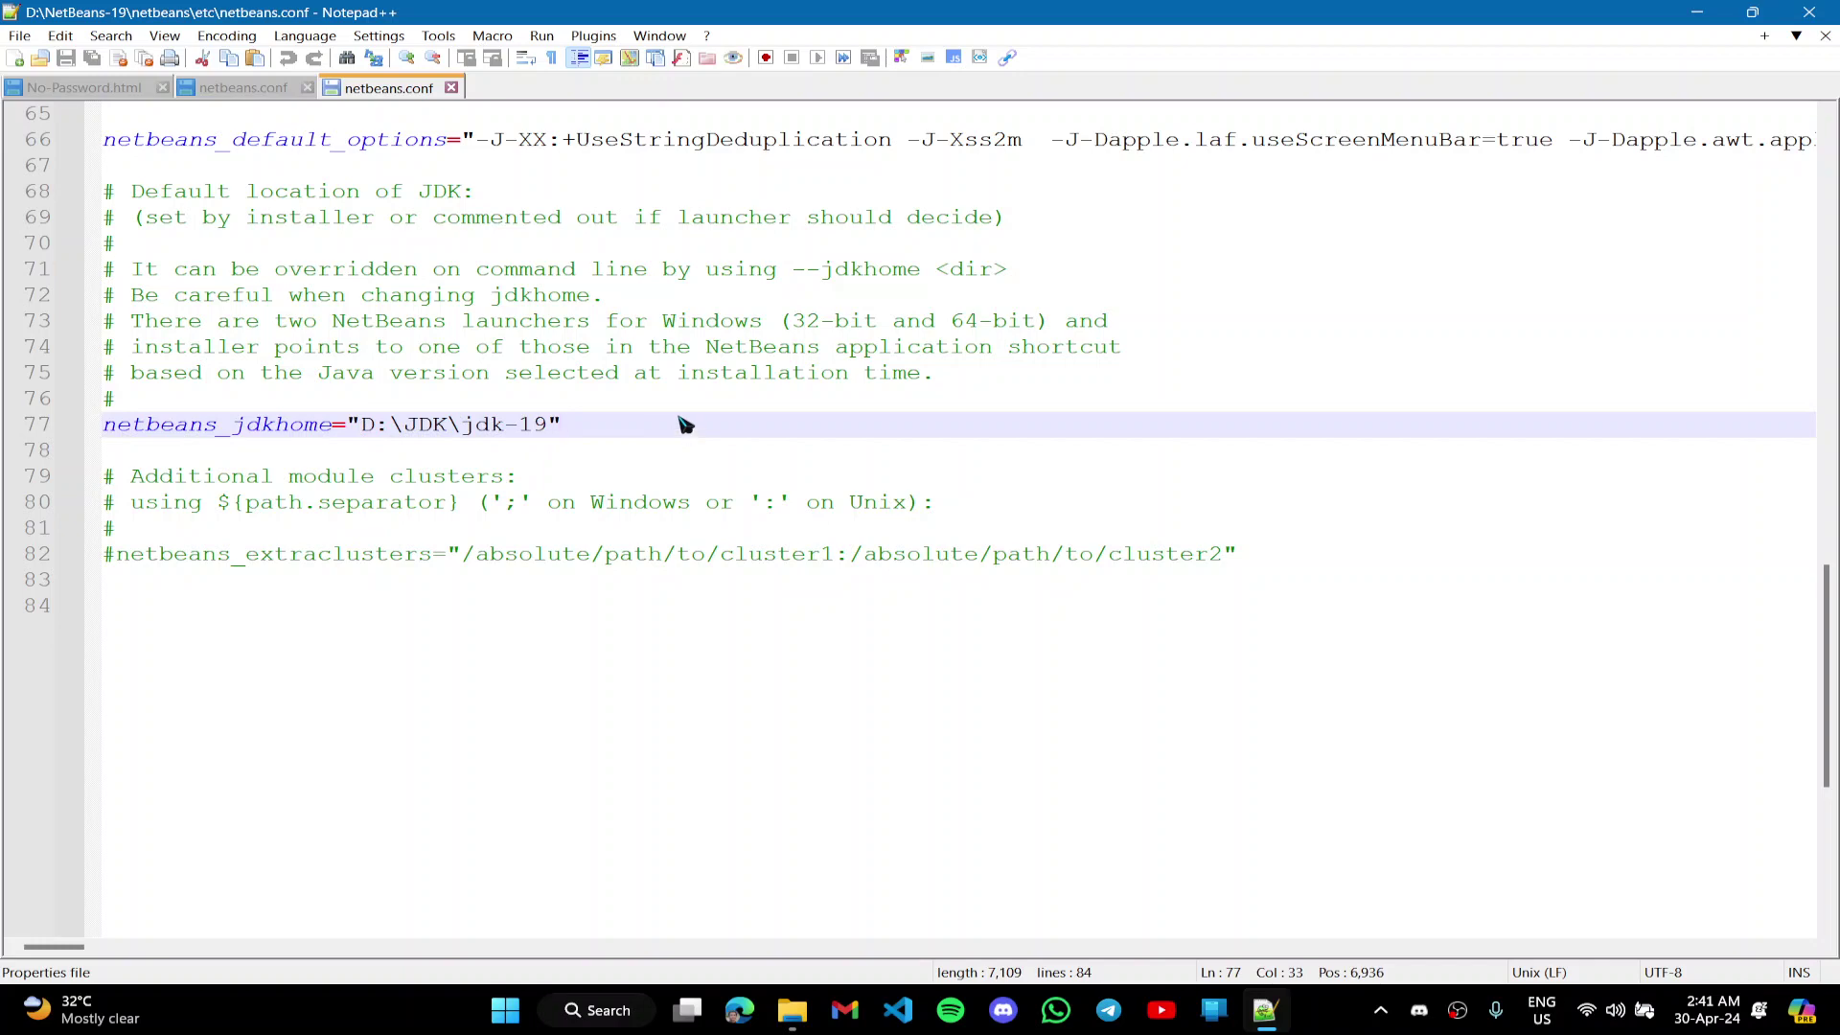
- Dismiss the Notepad++ window and restore the maximized etc folder window to a smaller size on the desktop
key(super+Down)
key(super+Down)
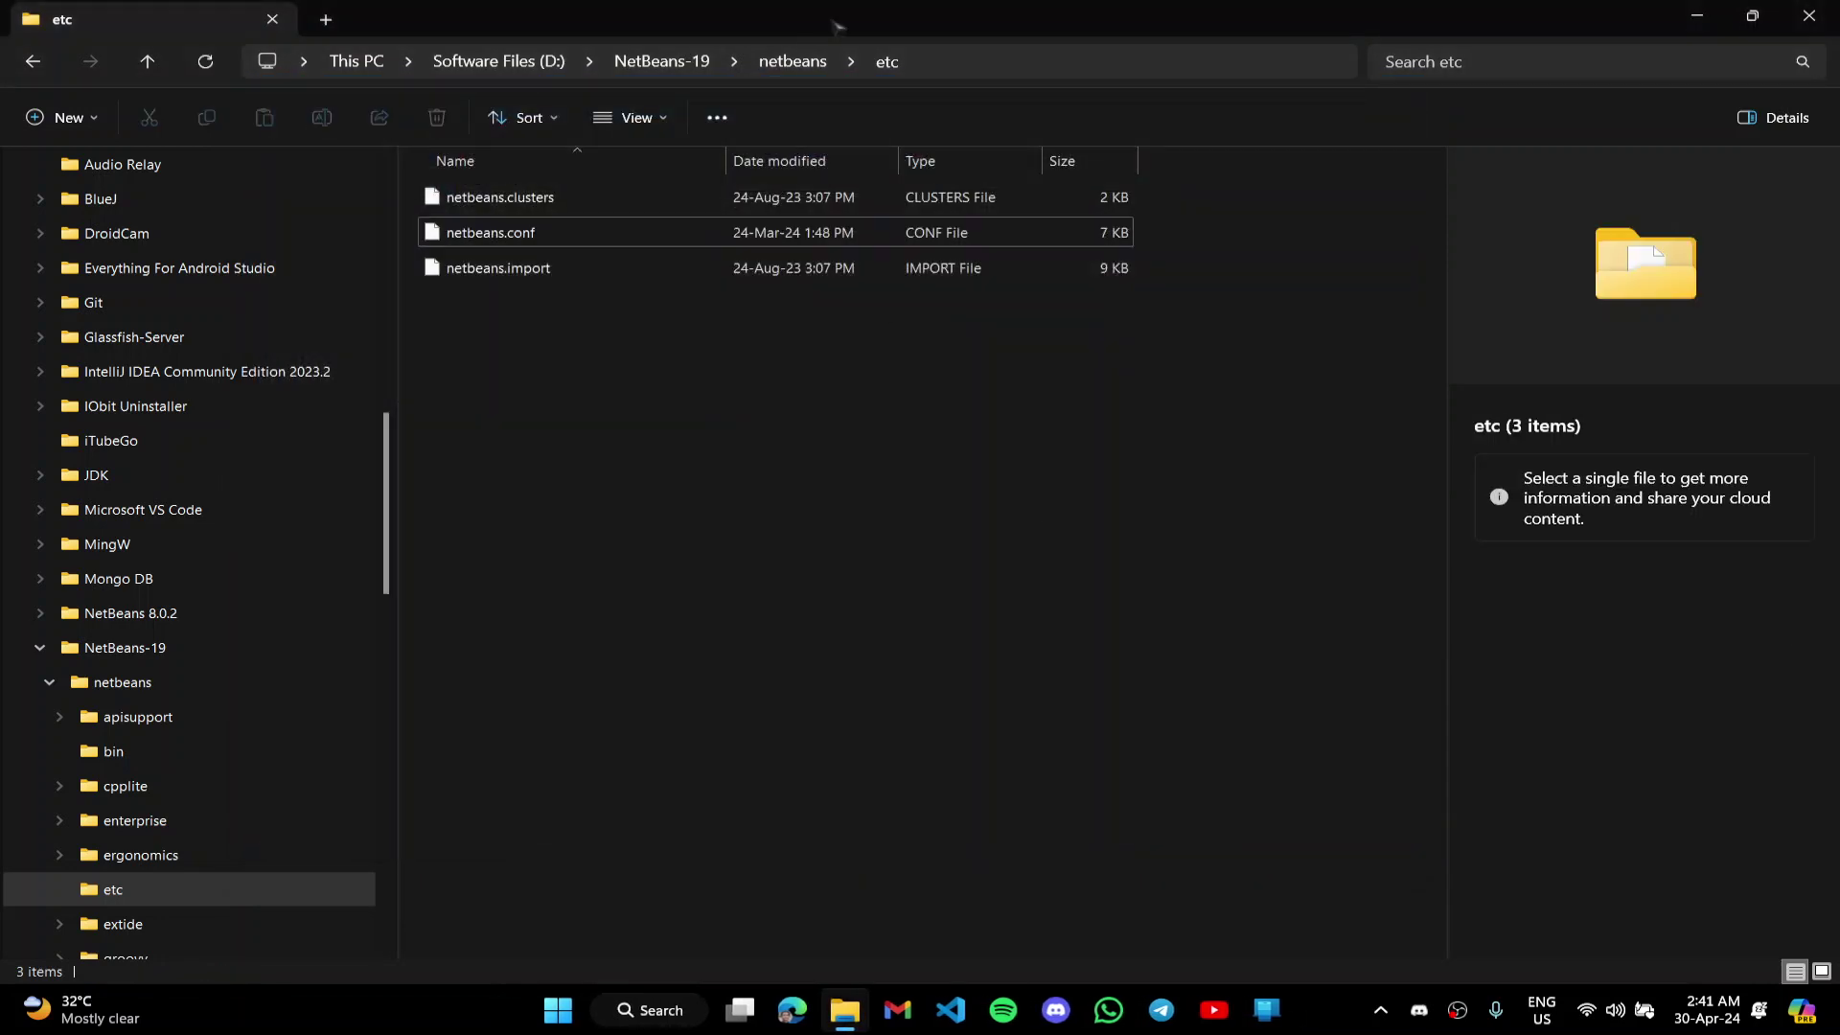
drag(839, 27, 965, 115)
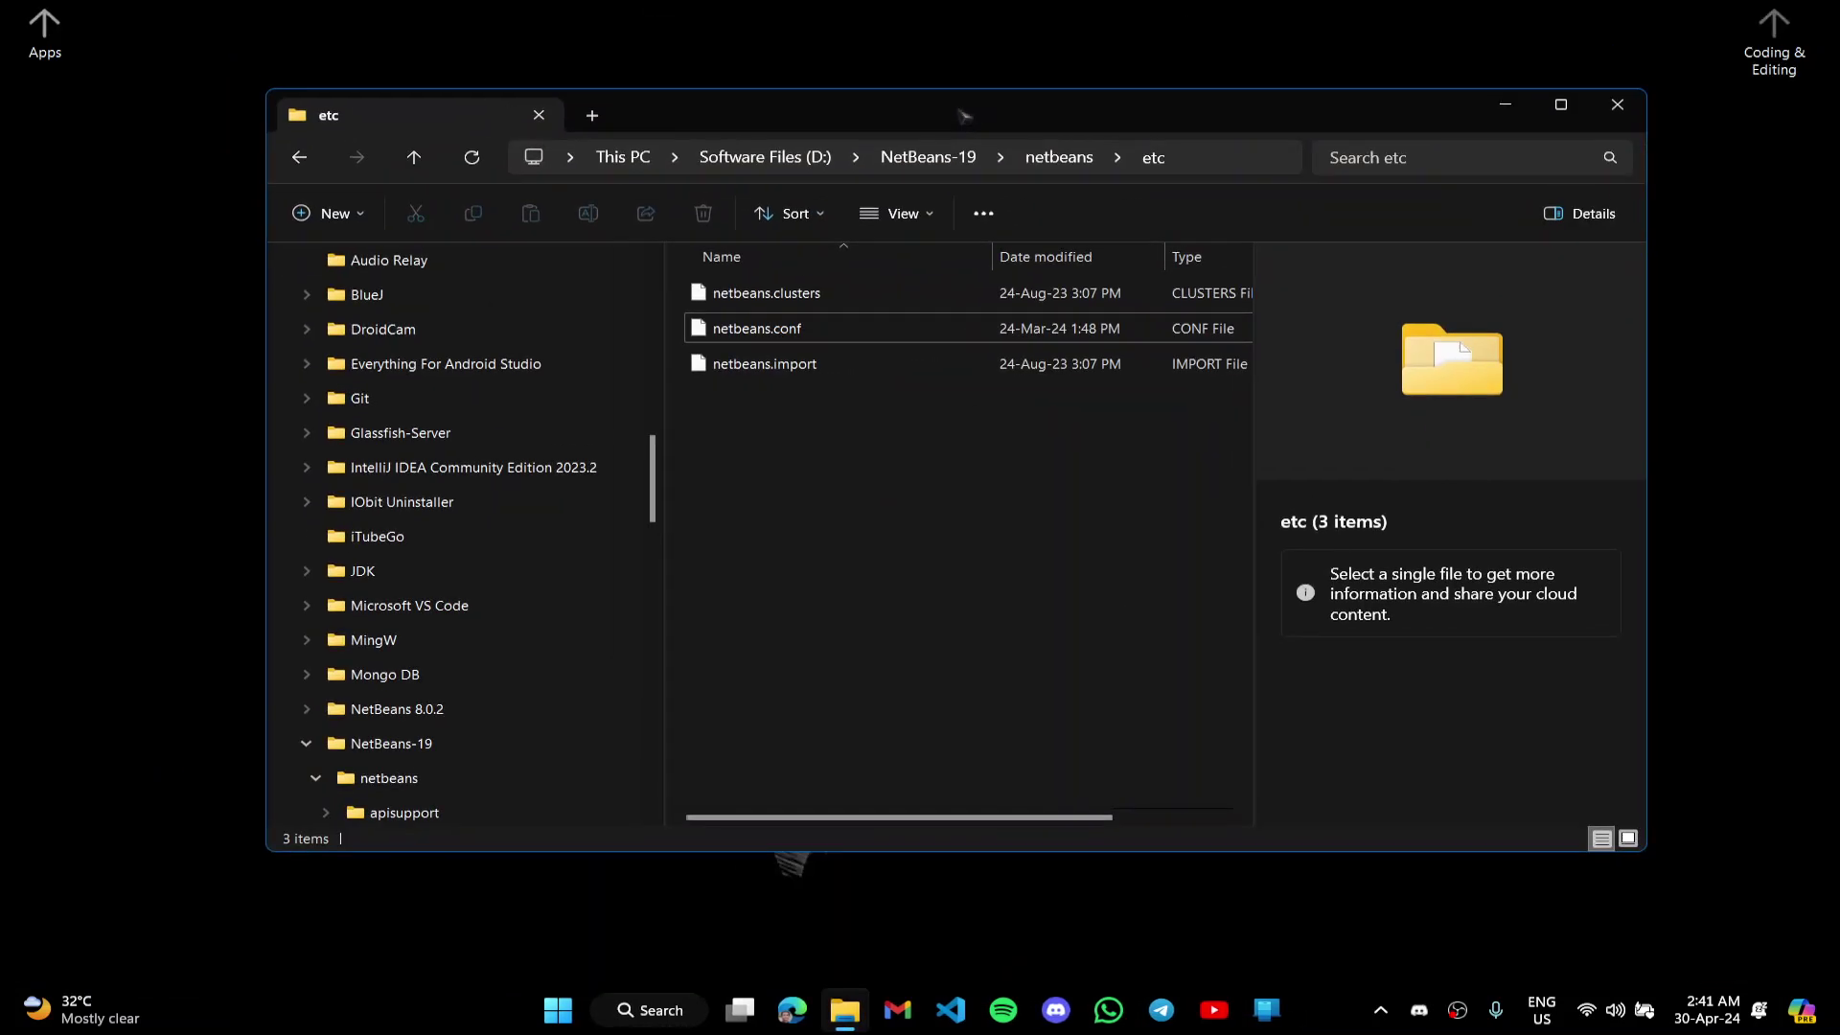